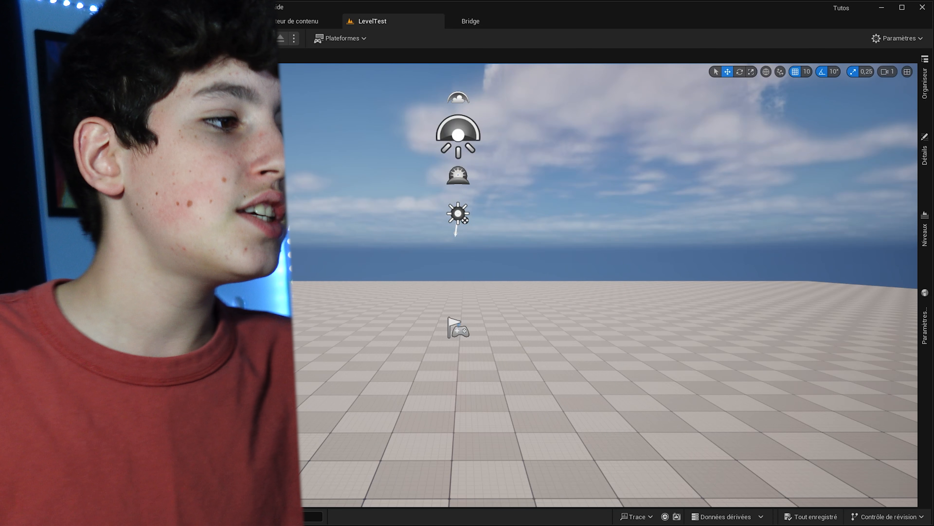
# Step: Open the SK_Pickup skeletal mesh from the VehicleVarietyPack Skeletons folder and examine its skeleton's bone hierarchy
pyautogui.click(39, 516)
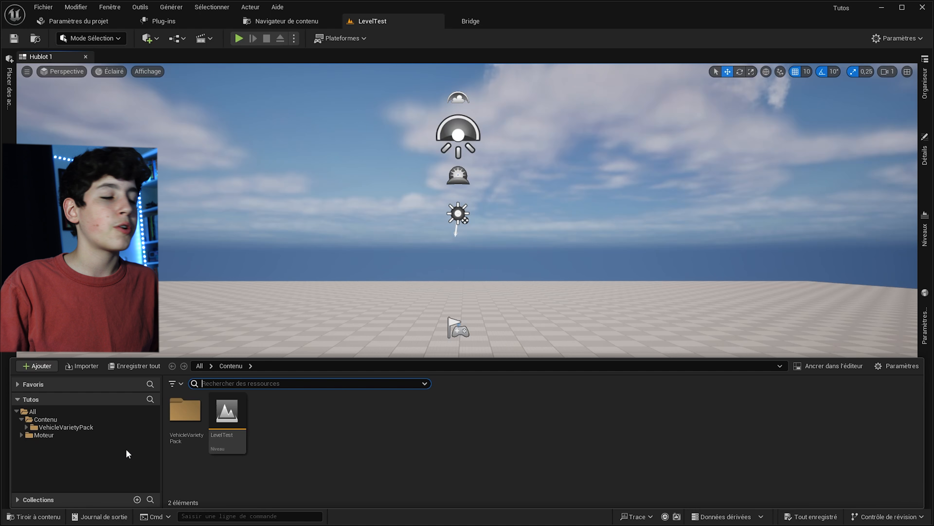
pyautogui.doubleClick(191, 440)
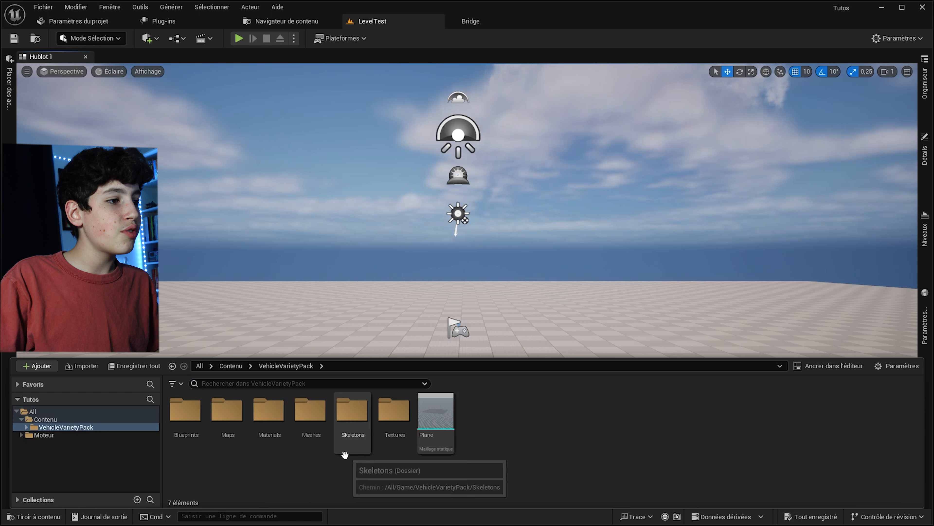
pyautogui.doubleClick(347, 445)
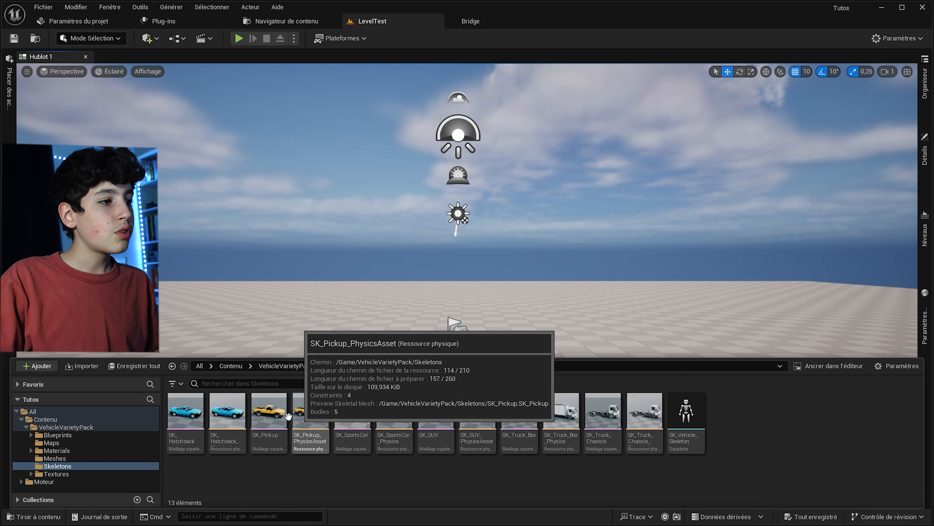
pyautogui.doubleClick(284, 420)
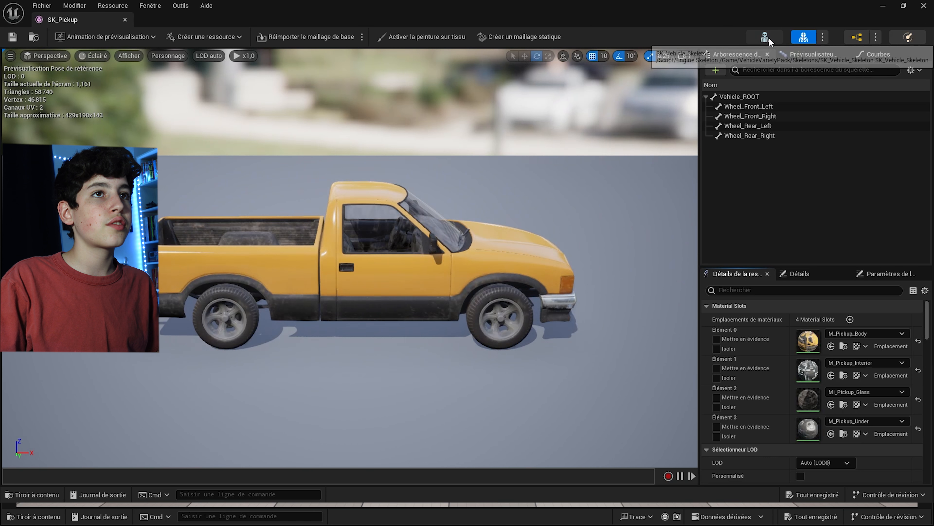
pyautogui.click(766, 38)
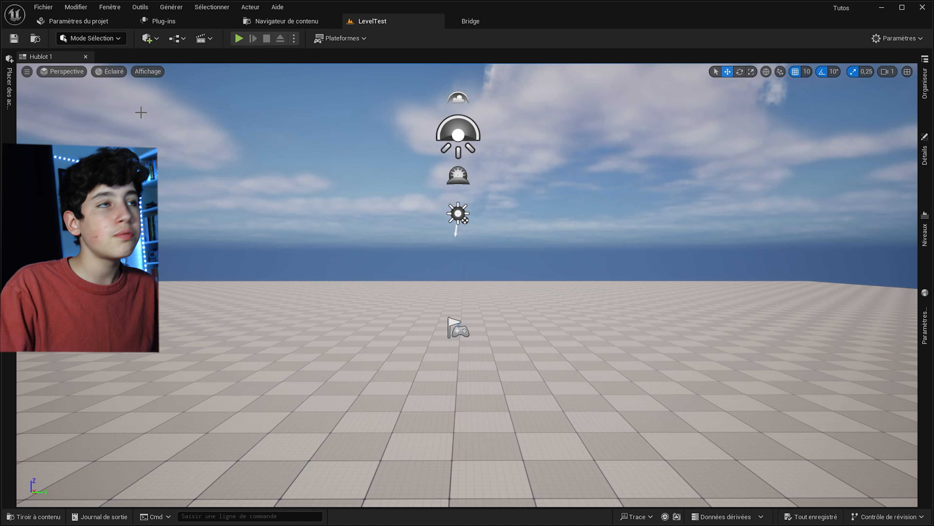
# Step: Find the ChaosVehiclesPlugin by searching the plug-ins for "chaos v", enable it despite its experimental status and restart the editor
pyautogui.click(171, 21)
pyautogui.click(353, 21)
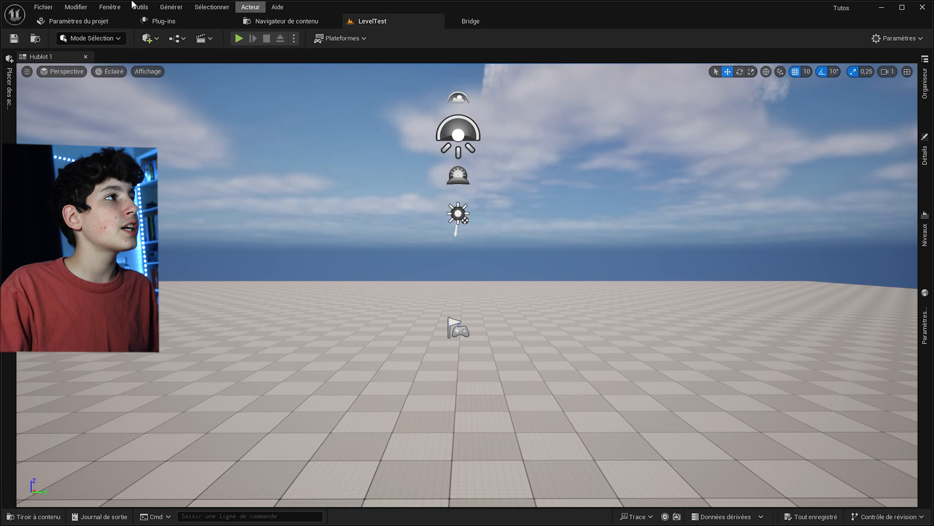
pyautogui.click(87, 7)
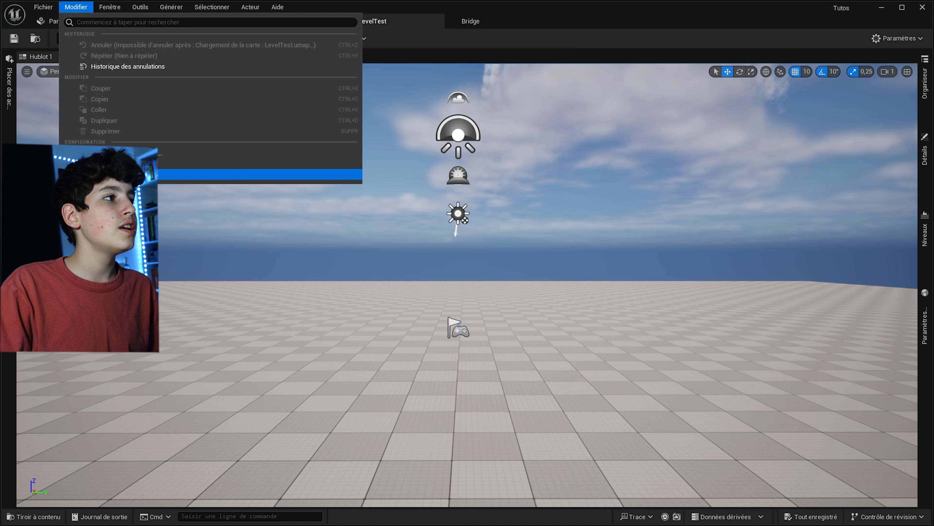
pyautogui.click(140, 174)
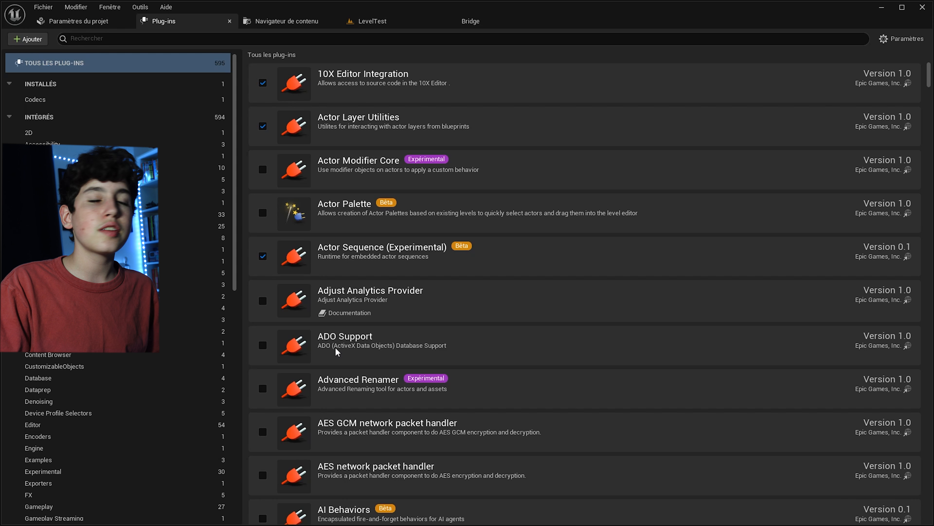
pyautogui.write('chaos v')
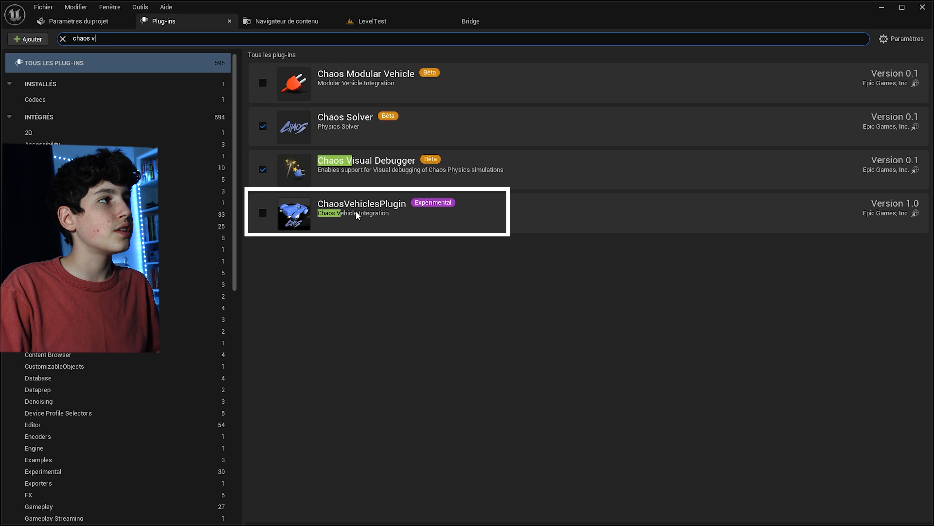
pyautogui.click(263, 212)
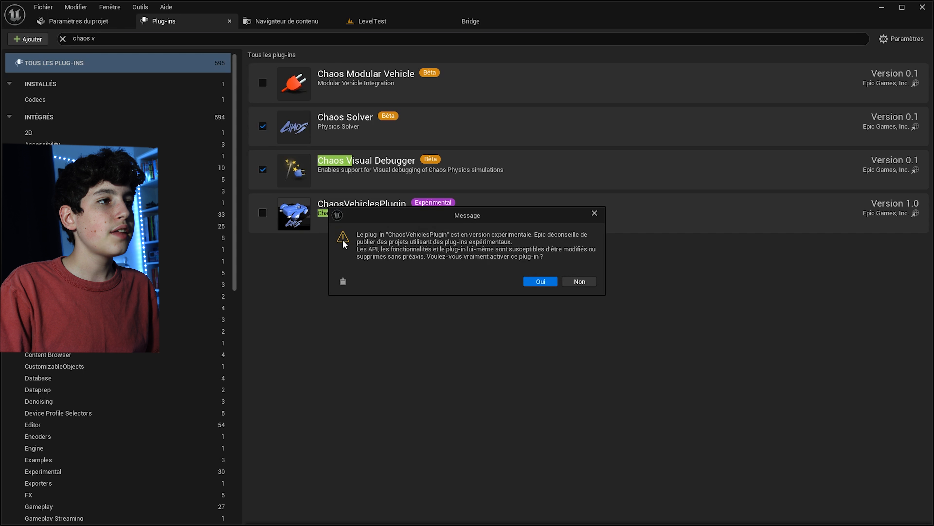
pyautogui.moveTo(469, 216); pyautogui.dragTo(489, 194)
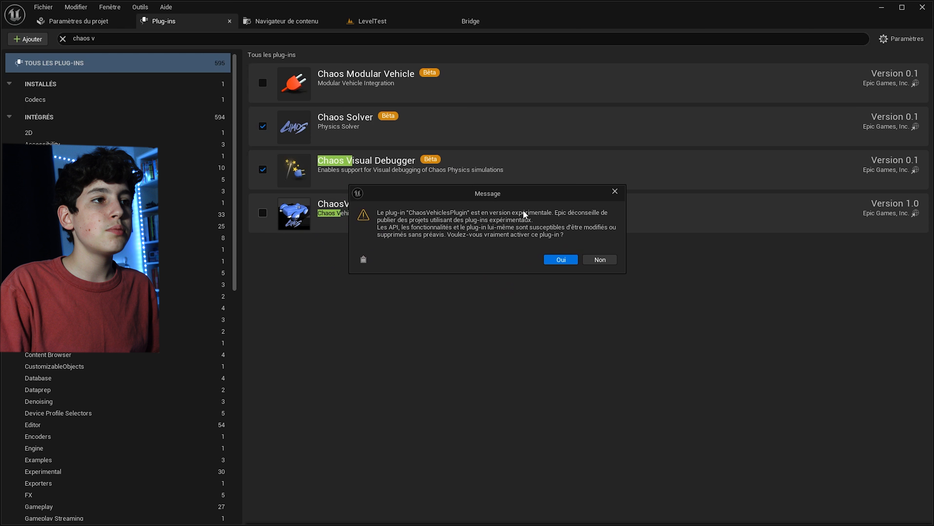
pyautogui.click(562, 259)
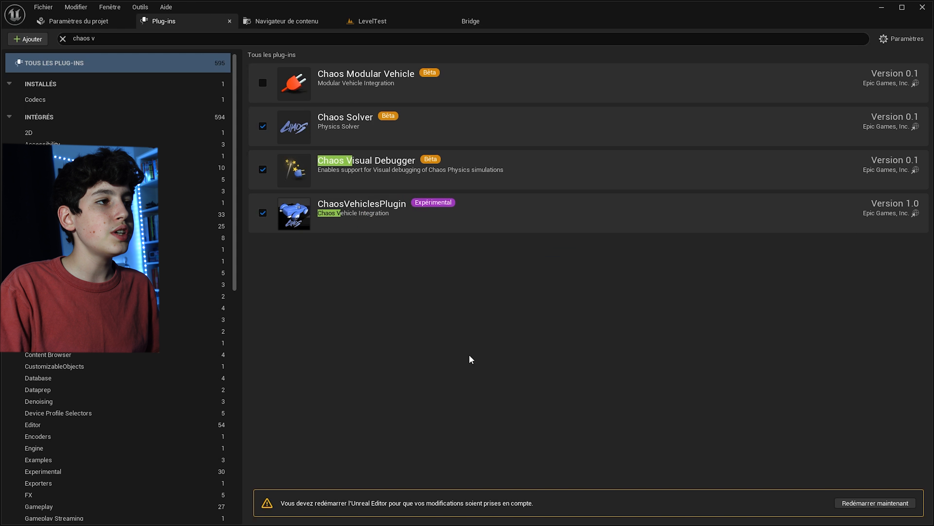
pyautogui.click(866, 502)
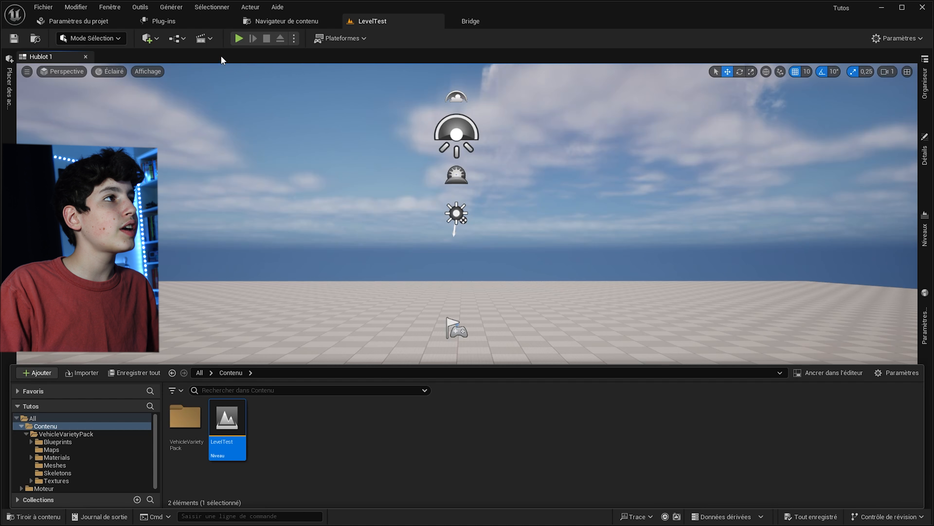
# Step: Search the plug-ins for "chaos vehicle" to check the ChaosVehiclesPlugin's activation, and return to the LevelTest level
pyautogui.click(181, 21)
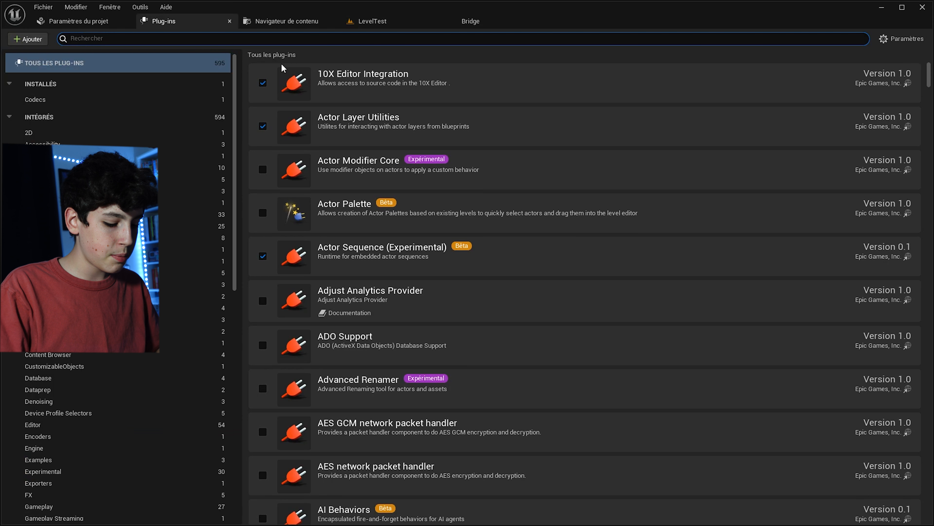
pyautogui.write('chaos vehicle')
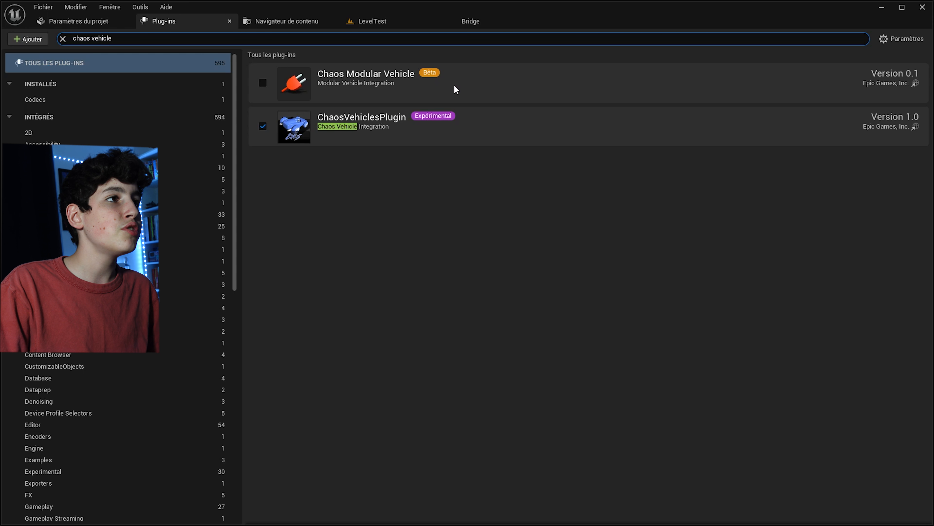
pyautogui.click(369, 21)
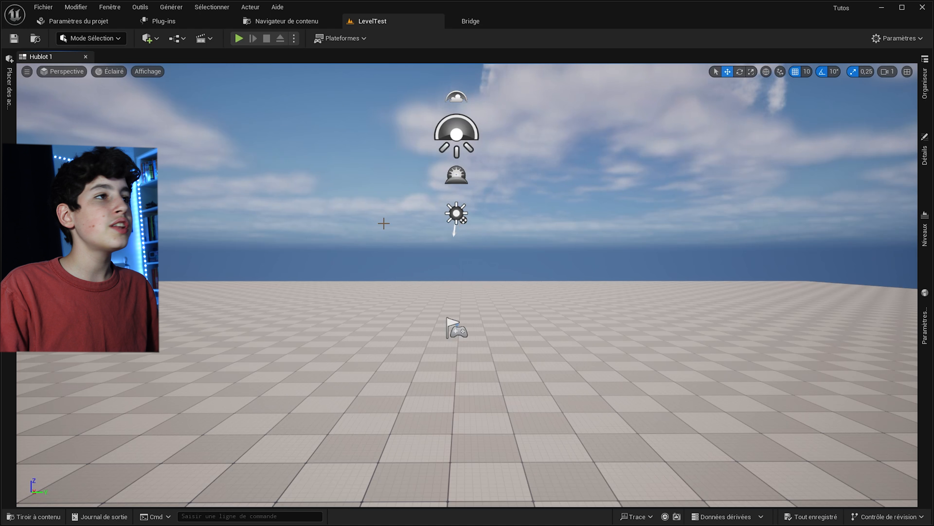
# Step: Create a Blueprint class in the Contenu folder with WheeledVehiclePawn as its parent class
pyautogui.click(38, 518)
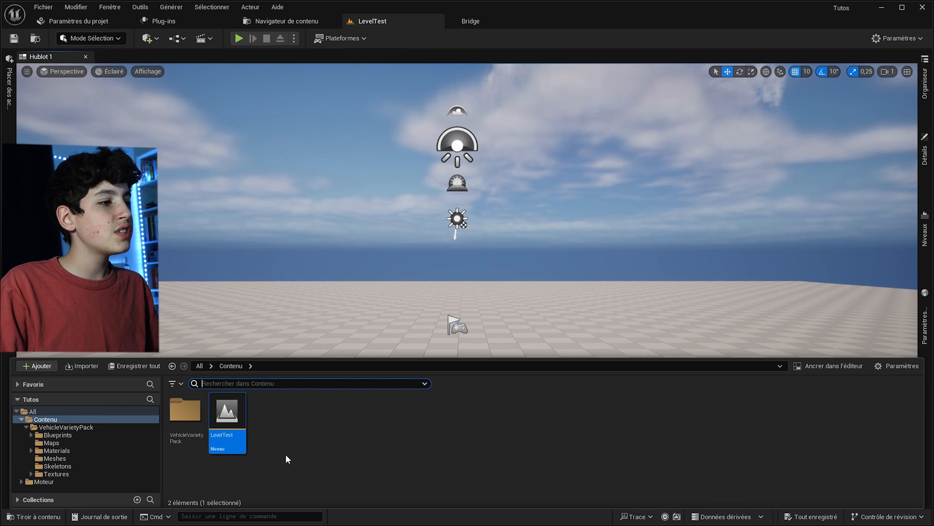
pyautogui.rightClick(292, 436)
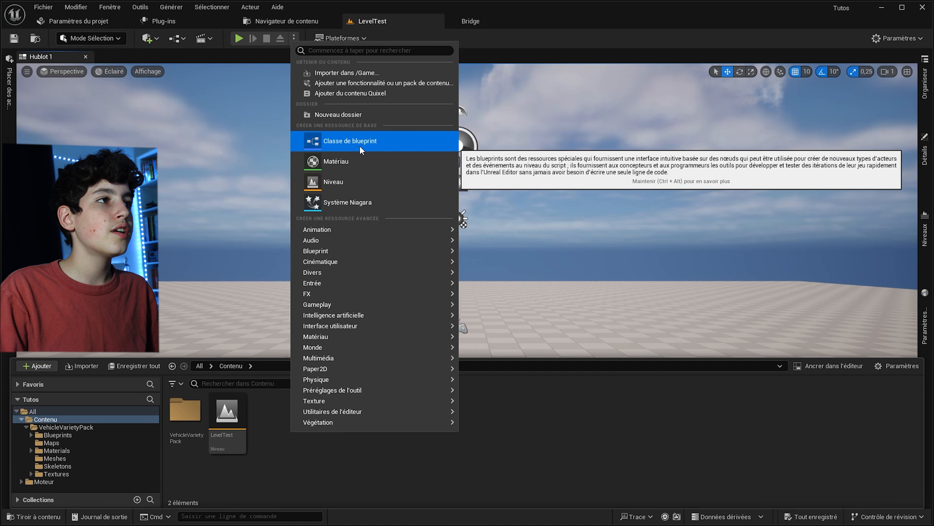
pyautogui.click(322, 142)
pyautogui.click(326, 322)
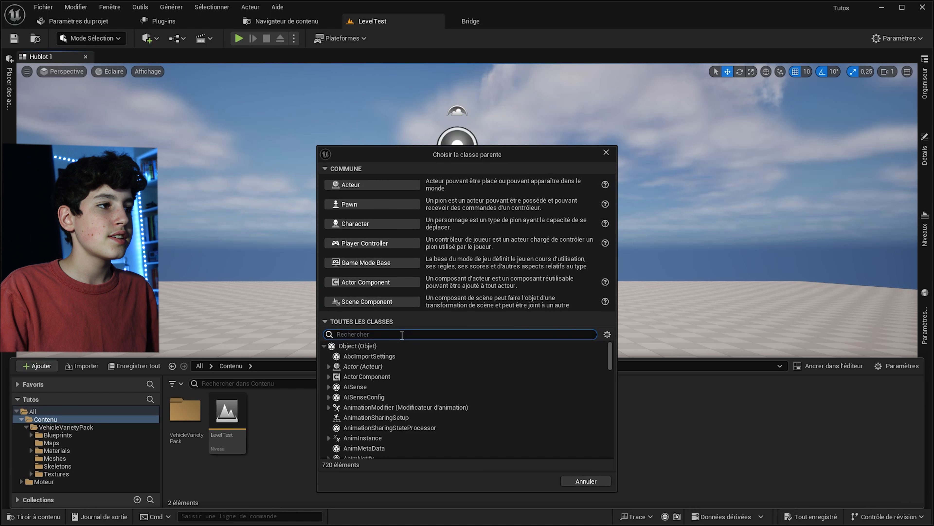
pyautogui.write('w')
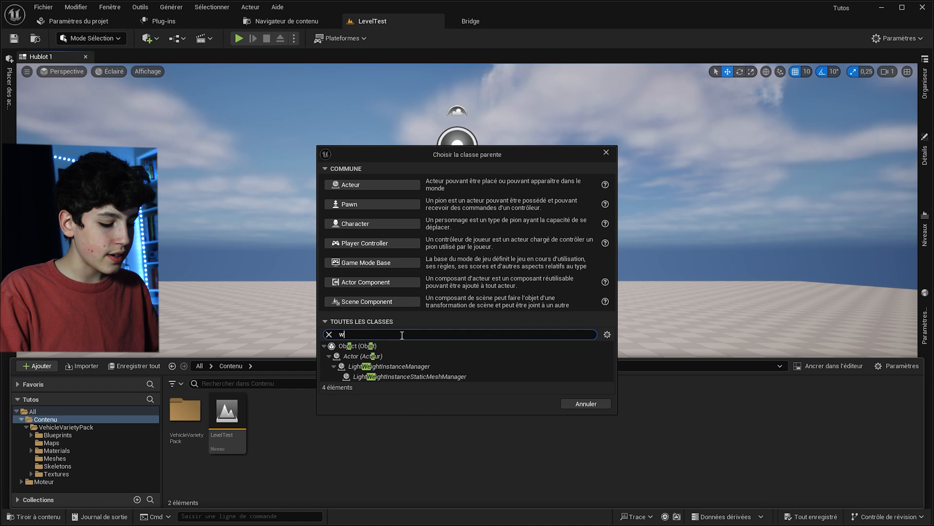
pyautogui.write('eheel')
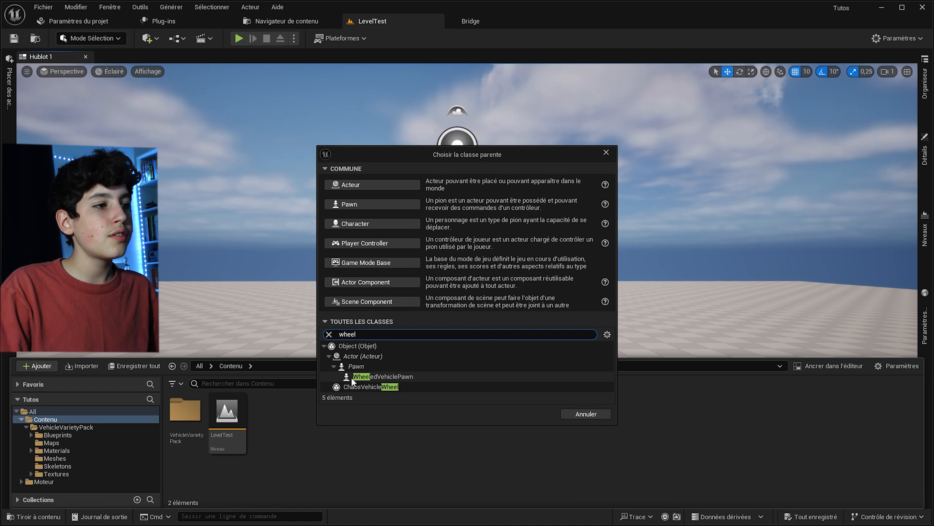
pyautogui.click(416, 377)
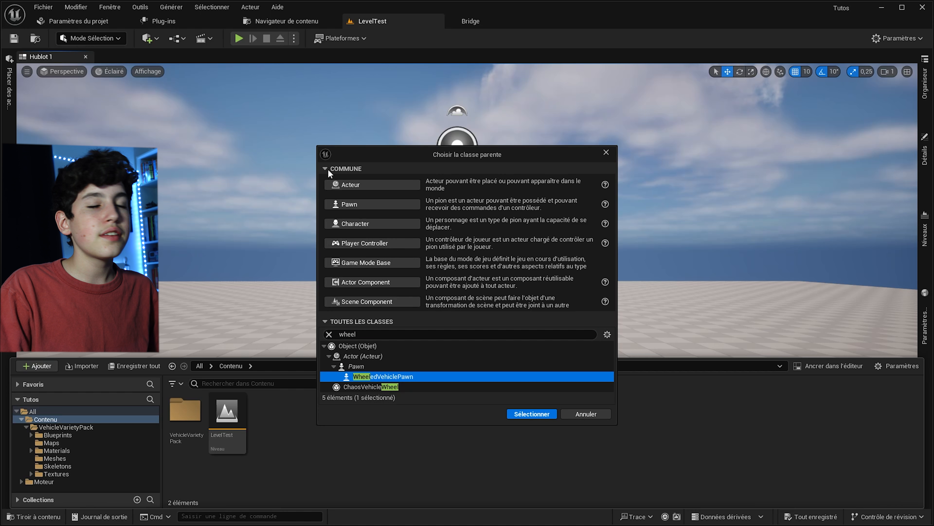
pyautogui.click(523, 416)
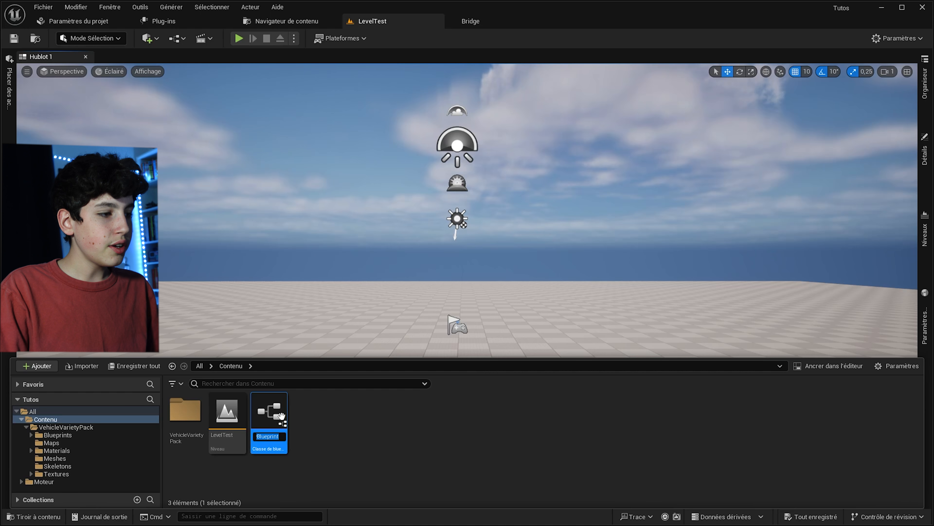
# Step: Name the new Blueprint class BP_Car and open it for editing
pyautogui.write('BP')
pyautogui.write('_Car')
pyautogui.press('Return')
pyautogui.doubleClick(270, 414)
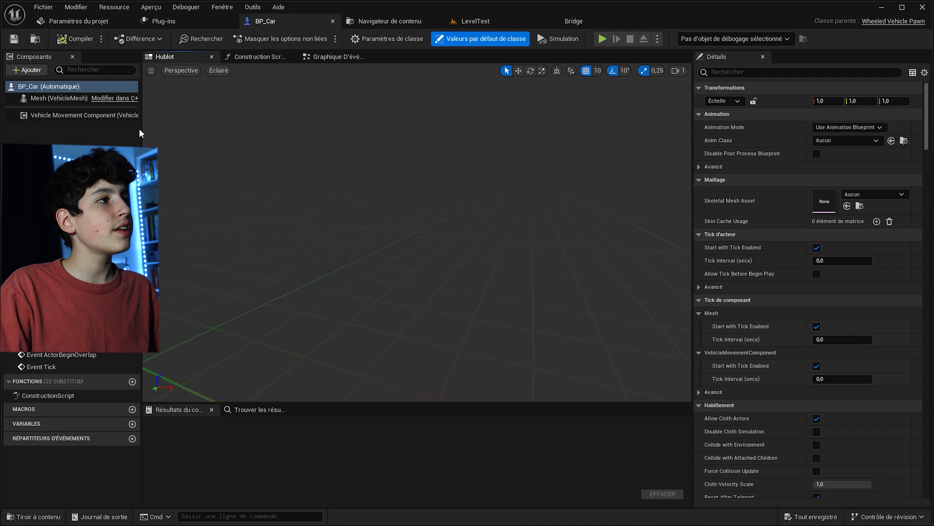
# Step: Assign SK_Hatchback as the skeletal mesh asset of BP_Car's Mesh component
pyautogui.moveTo(142, 131); pyautogui.dragTo(218, 132)
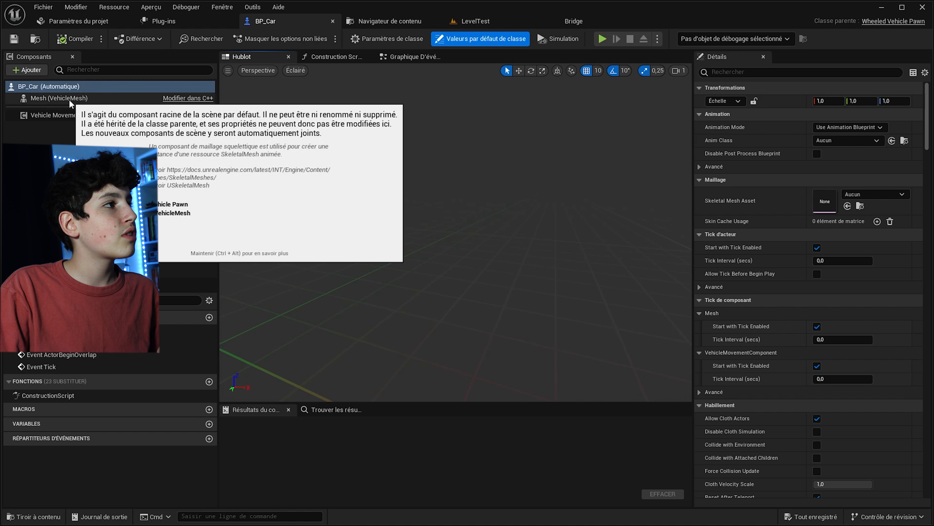
pyautogui.click(92, 97)
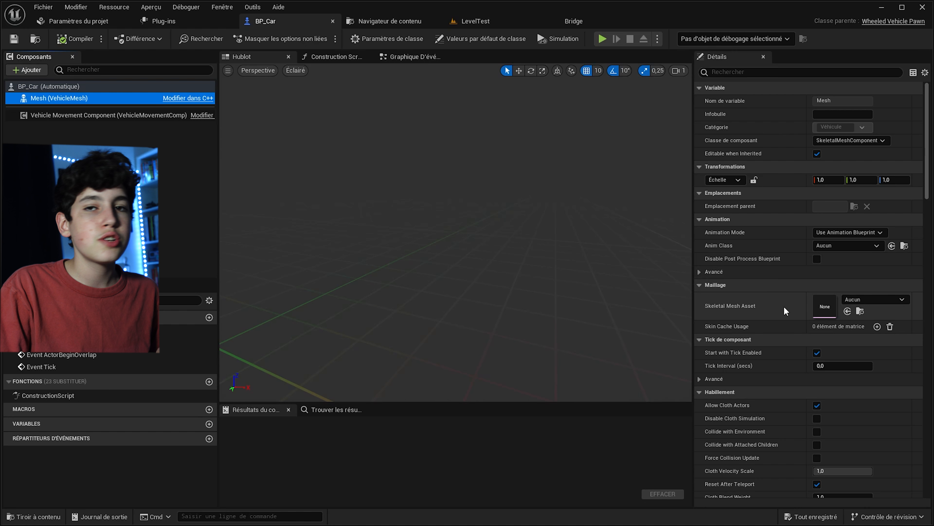
pyautogui.click(93, 115)
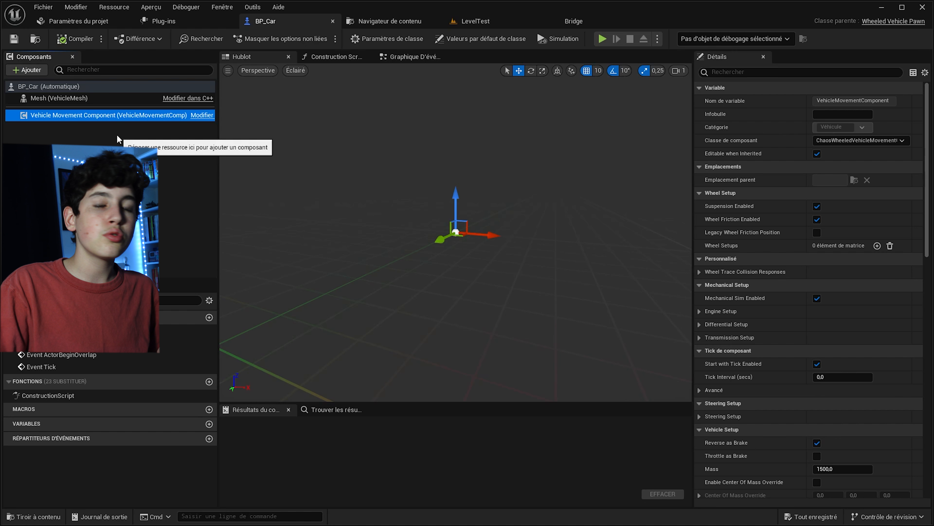
pyautogui.press('Up')
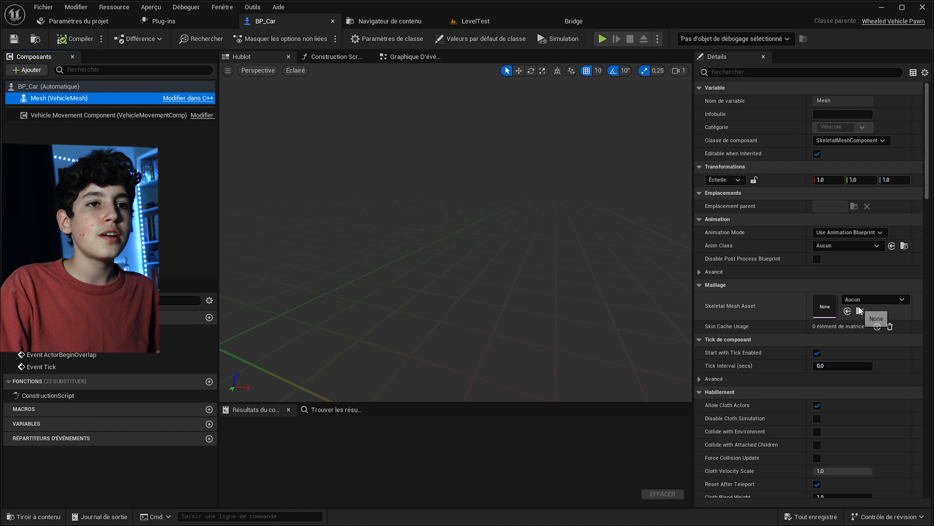
pyautogui.click(868, 299)
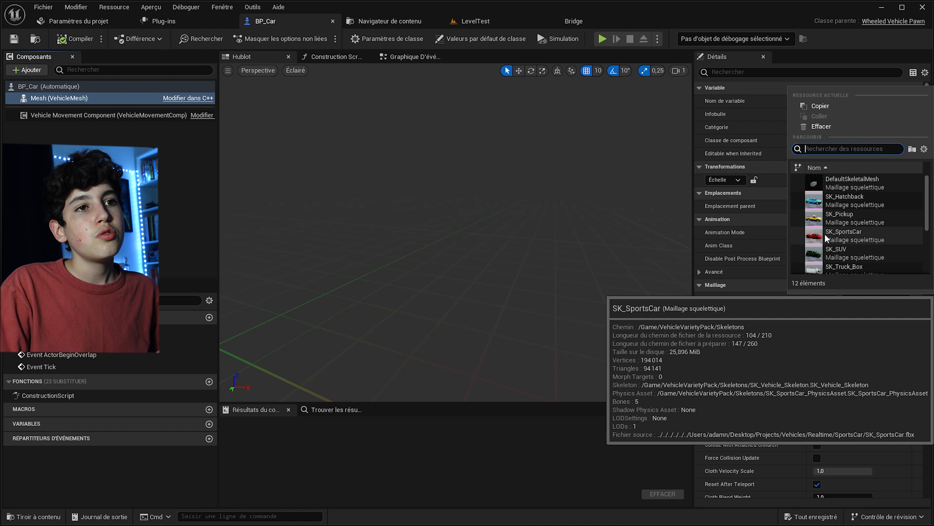
pyautogui.click(841, 199)
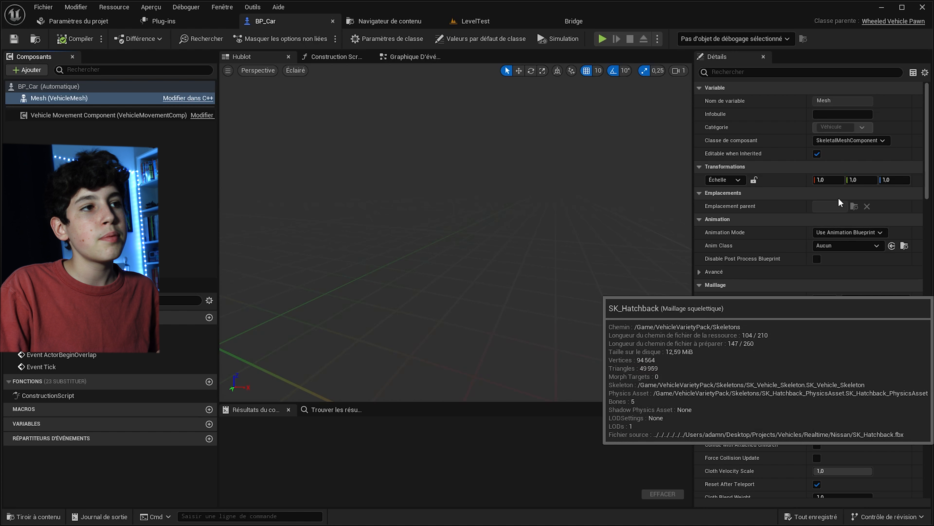
pyautogui.scroll(3, 471, 158)
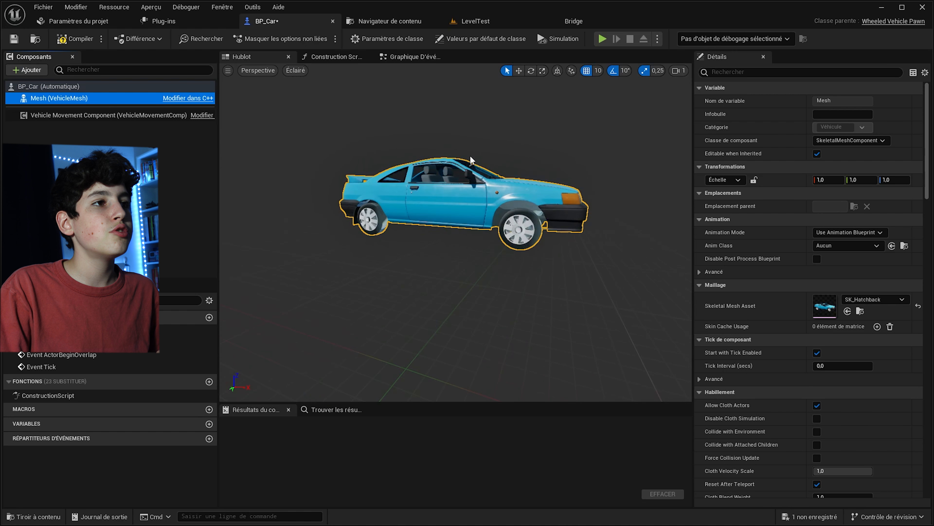
pyautogui.moveTo(469, 163); pyautogui.dragTo(473, 149, button='right')
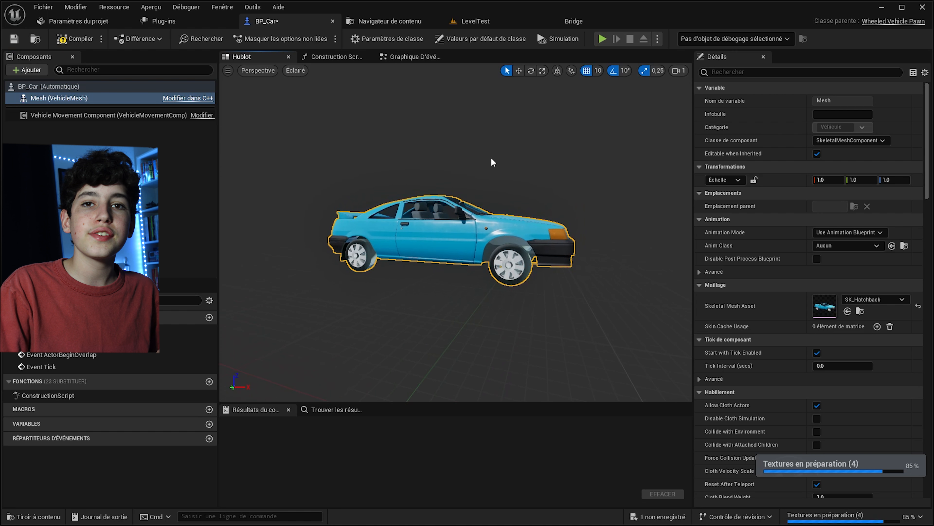
pyautogui.moveTo(483, 229); pyautogui.dragTo(489, 221, button='right')
pyautogui.moveTo(382, 205); pyautogui.dragTo(426, 193, button='right')
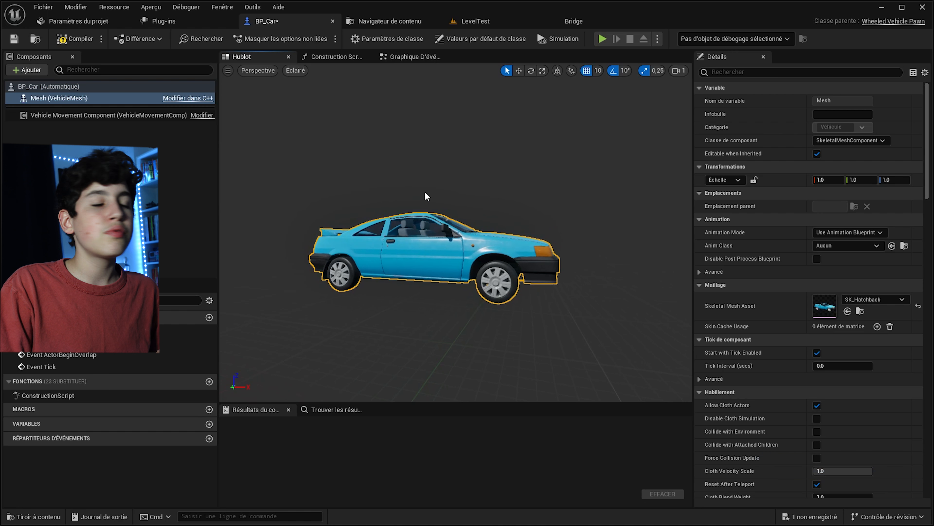
# Step: Add a Spring Arm component under the Mesh component of BP_Car
pyautogui.click(44, 73)
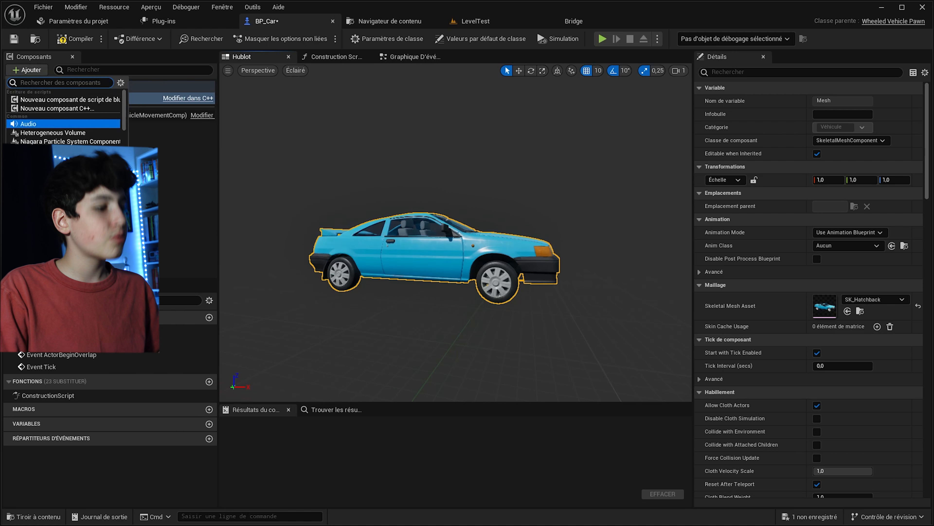
pyautogui.write('sp')
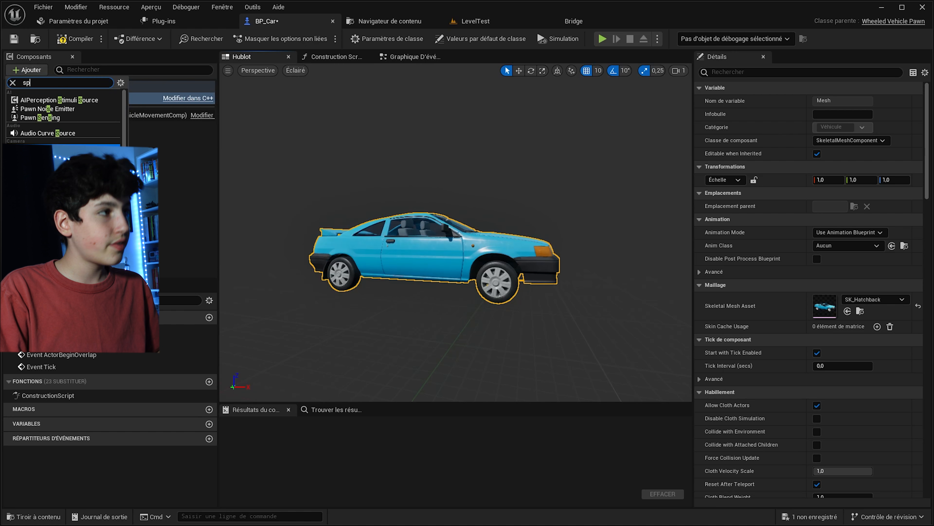
pyautogui.write('ri')
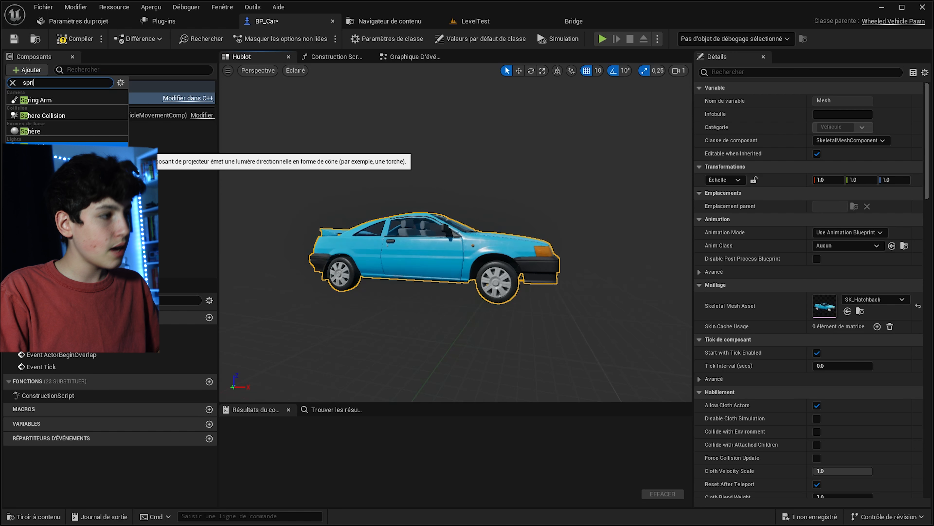
pyautogui.write('ng')
pyautogui.press('Return')
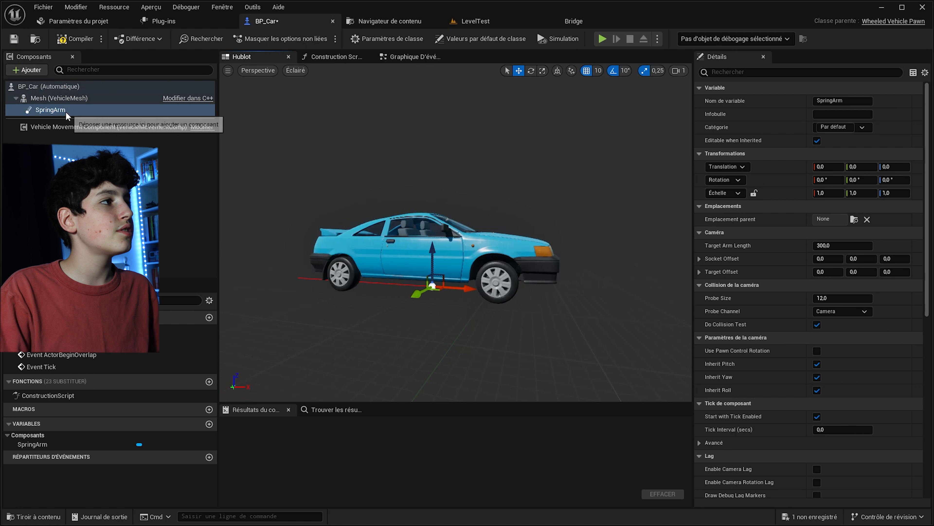
# Step: Add a Camera component as a child of the SpringArm
pyautogui.click(27, 69)
pyautogui.write('camera')
pyautogui.press('Return')
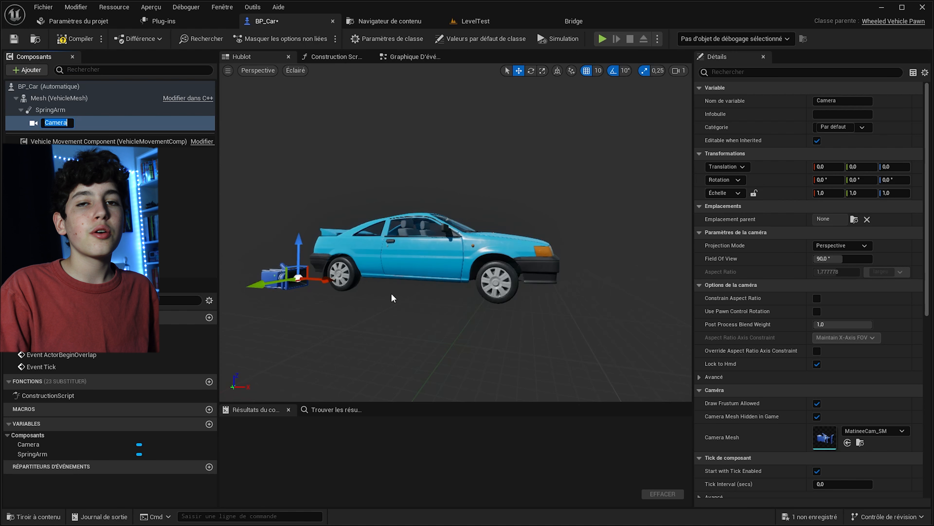
# Step: Set the SpringArm's Target Arm Length to about 688 and its Z translation to 50, and compile and save BP_Car
pyautogui.click(40, 110)
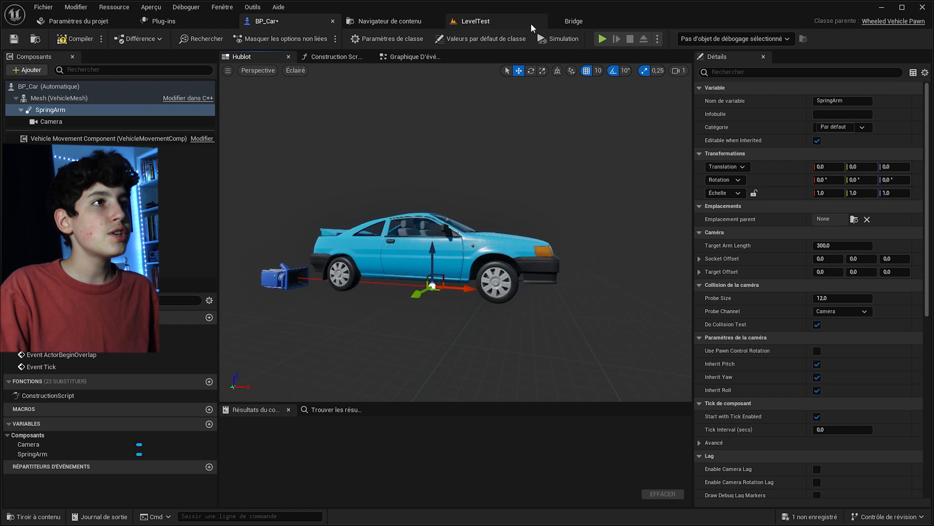
pyautogui.moveTo(390, 268); pyautogui.dragTo(456, 291, button='right')
pyautogui.click(831, 245)
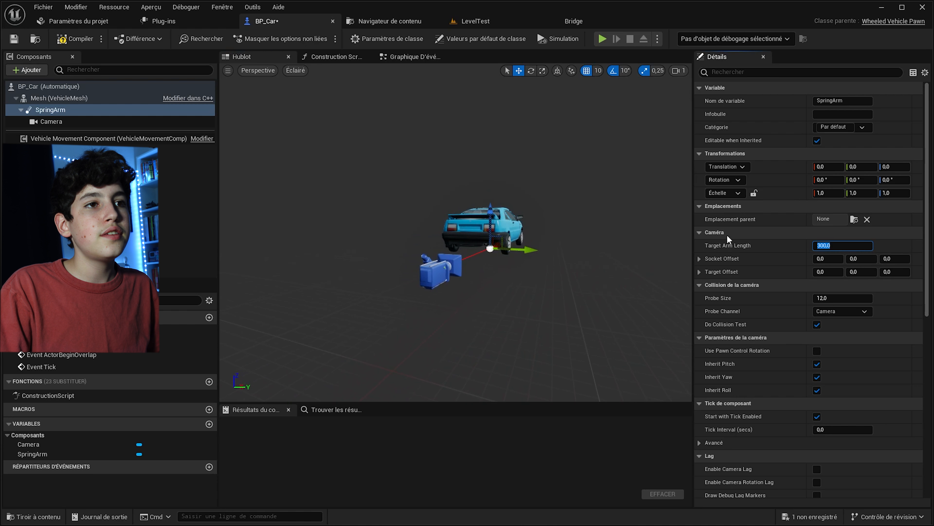
pyautogui.click(59, 109)
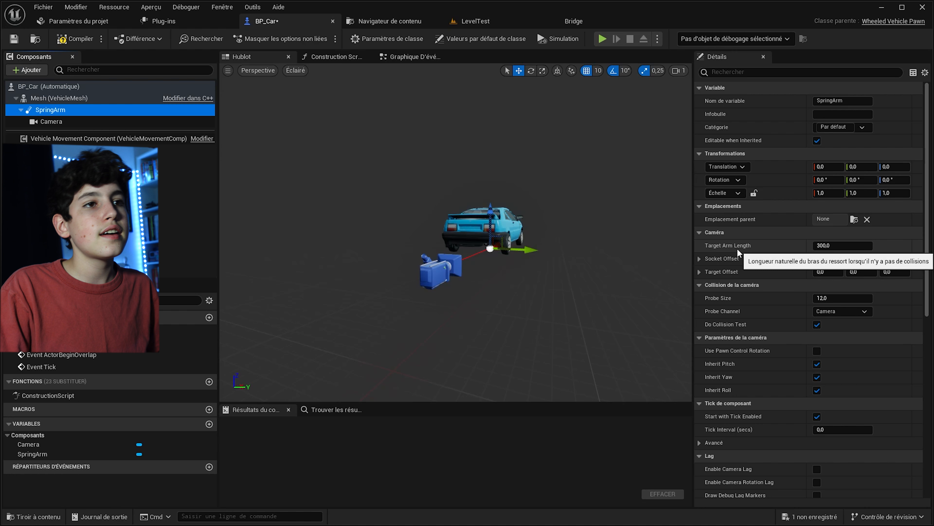
pyautogui.moveTo(843, 245); pyautogui.dragTo(883, 245)
pyautogui.moveTo(490, 229); pyautogui.dragTo(375, 230, button='right')
pyautogui.scroll(-5, 490, 230)
pyautogui.moveTo(829, 246); pyautogui.dragTo(824, 246)
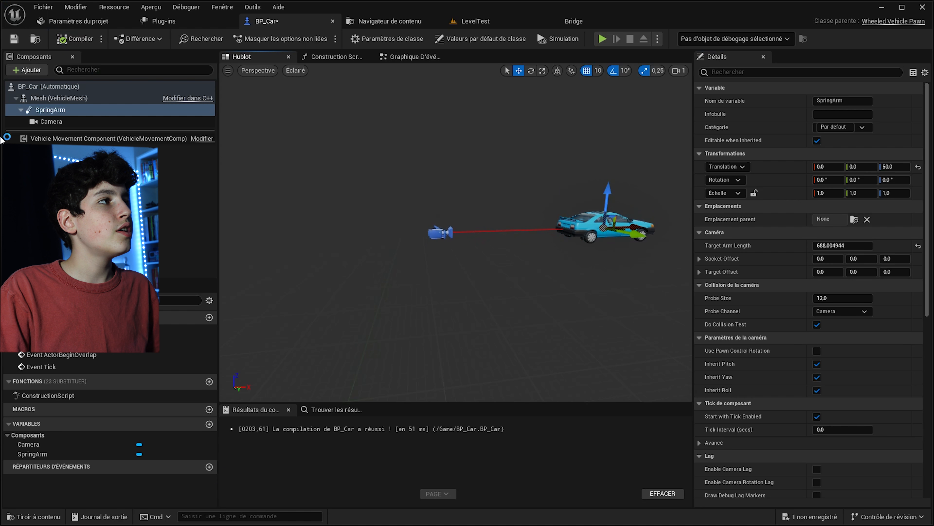
pyautogui.click(11, 39)
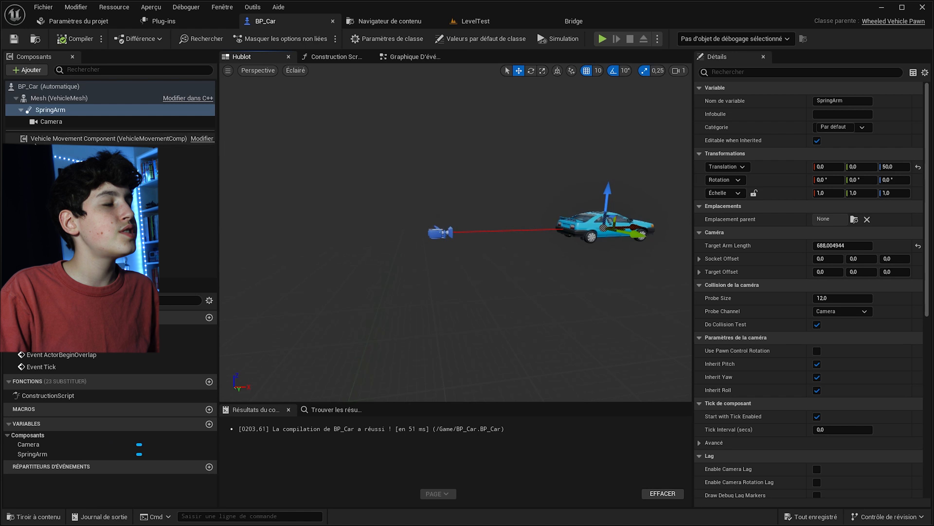
# Step: Add four elements to the Wheel Setups array of the Vehicle Movement Component
pyautogui.click(184, 139)
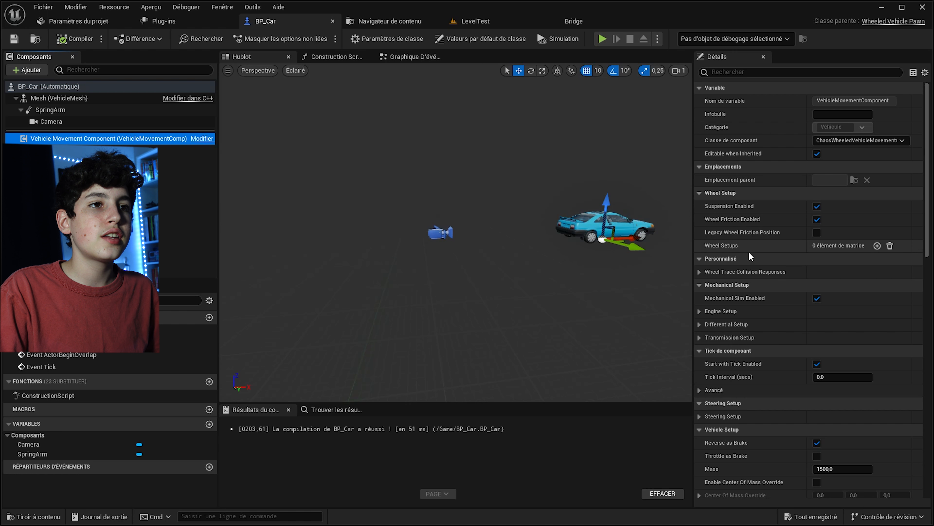
pyautogui.click(877, 246)
pyautogui.click(878, 246)
pyautogui.click(877, 246)
pyautogui.click(878, 246)
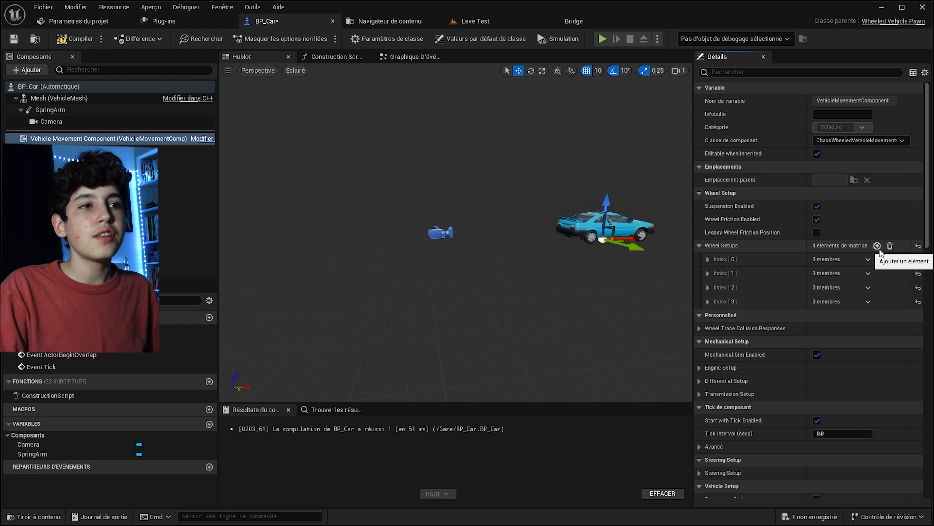
# Step: Expand all four Wheel Setups entries and widen the property area for editing their values
pyautogui.click(708, 260)
pyautogui.click(708, 312)
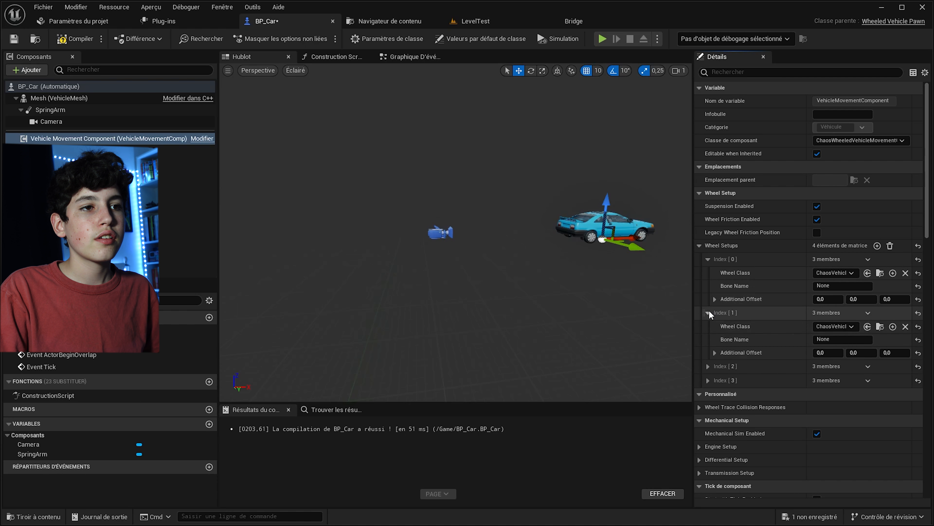
pyautogui.click(708, 366)
pyautogui.click(708, 419)
pyautogui.scroll(-1, 881, 425)
pyautogui.moveTo(694, 313); pyautogui.dragTo(632, 312)
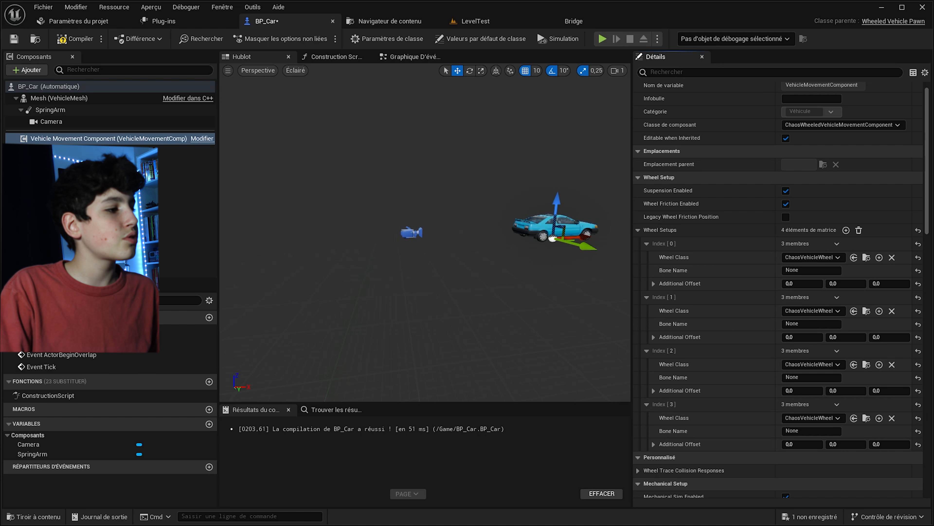
# Step: Open SK_Hatchback from the VehicleVarietyPack Skeletons folder and switch to its skeleton, SK_Vehicle_Skeleton
pyautogui.click(4, 516)
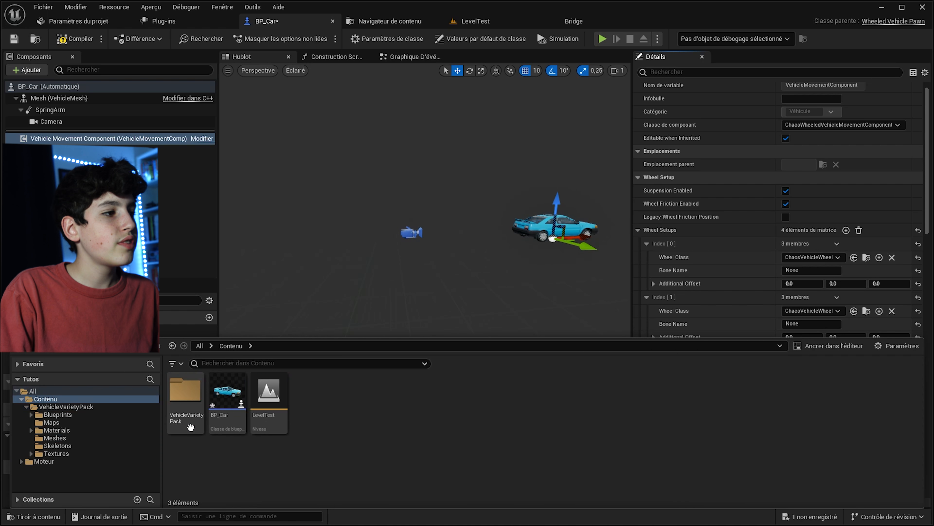
pyautogui.doubleClick(355, 415)
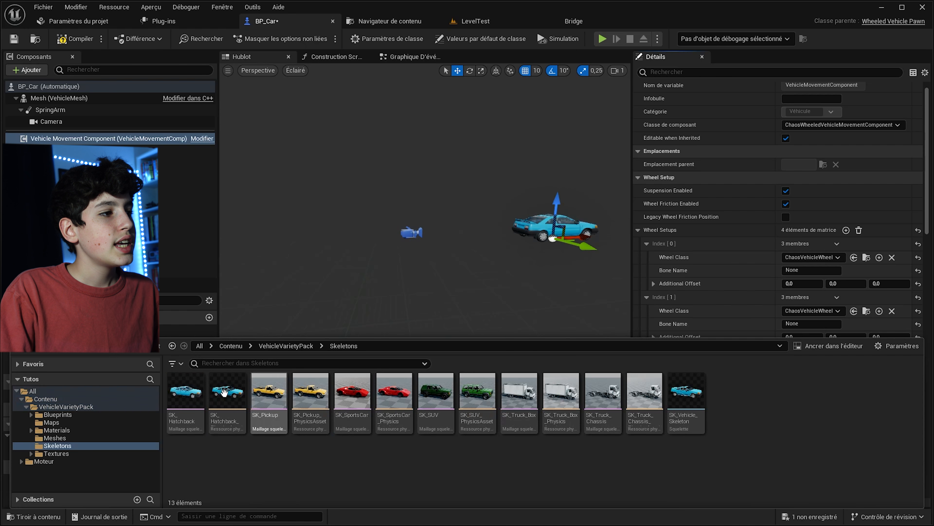
pyautogui.doubleClick(186, 393)
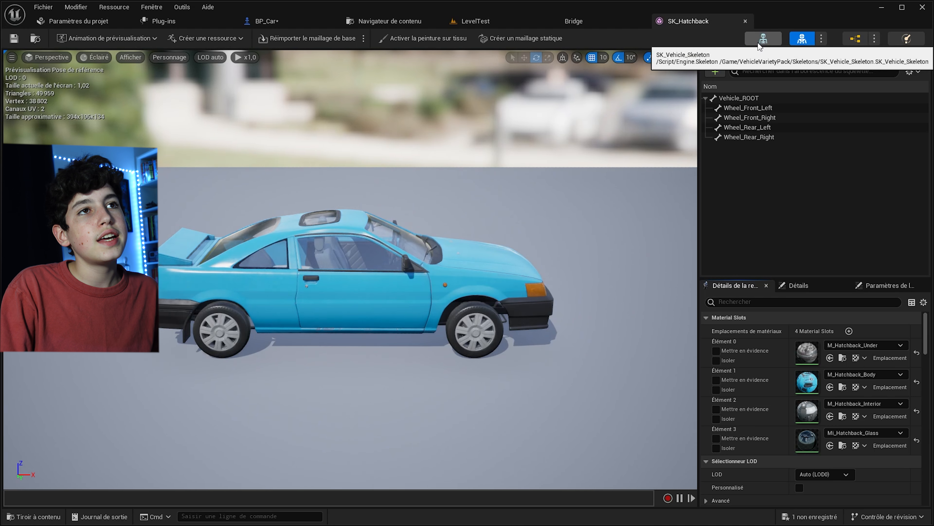
pyautogui.click(764, 38)
# Step: Copy the front left wheel's bone name from the skeleton and set Wheel_Front_Left as the Bone Name of BP_Car's wheel setup 0
pyautogui.click(76, 108)
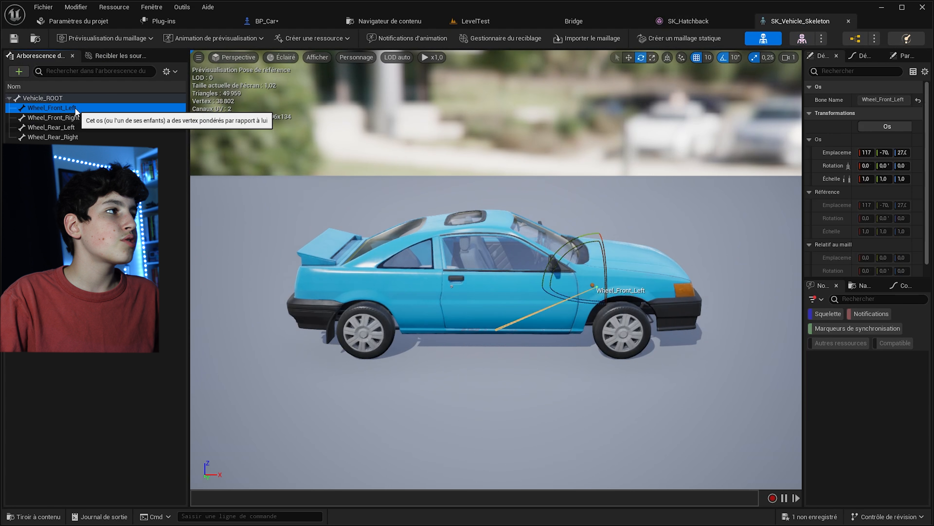
pyautogui.rightClick(65, 107)
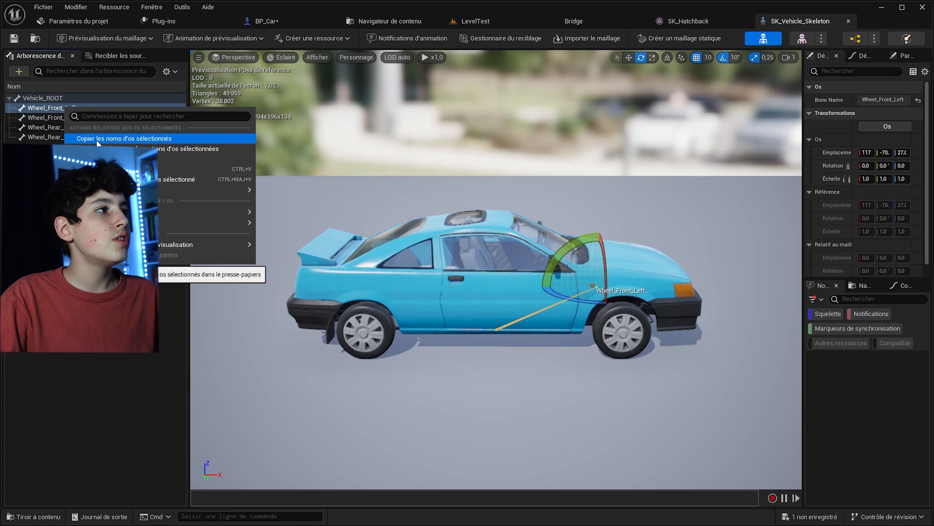
pyautogui.click(148, 138)
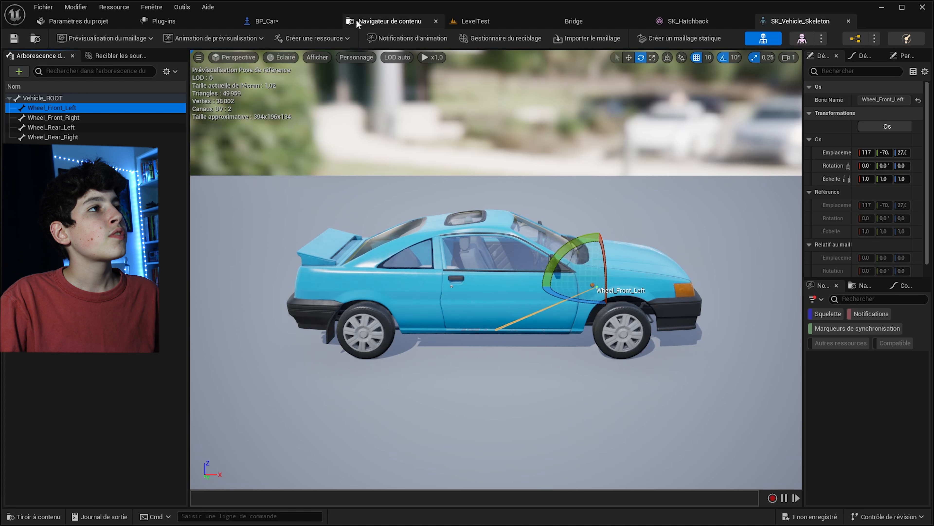
pyautogui.click(298, 21)
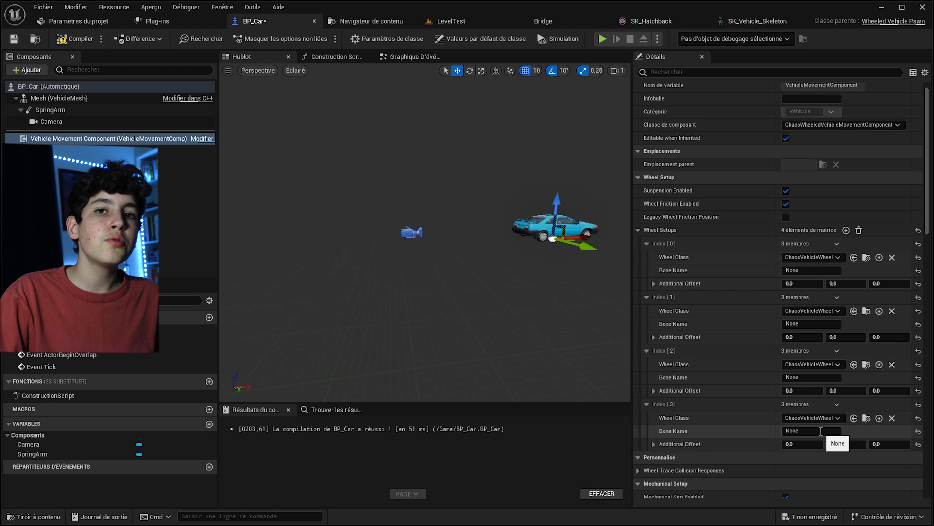
pyautogui.click(820, 269)
pyautogui.write('Wheel_Front_Left')
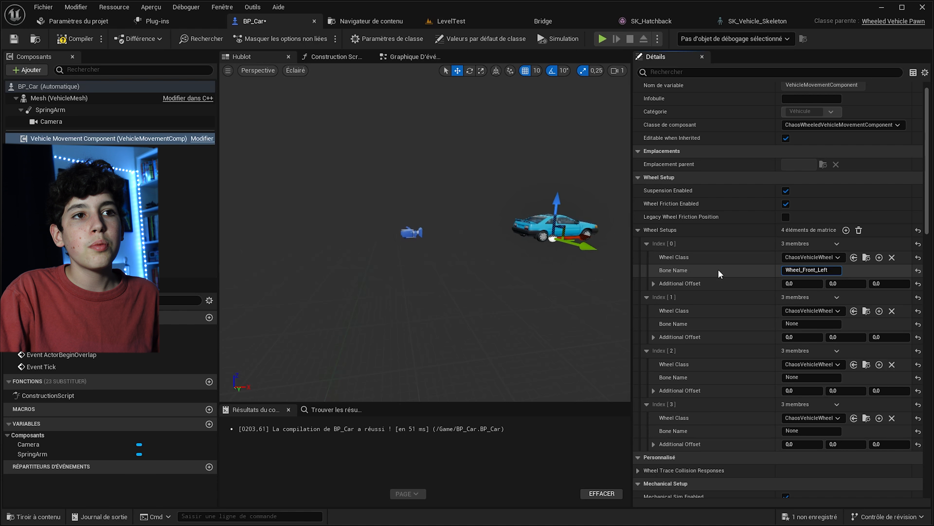
pyautogui.press('Return')
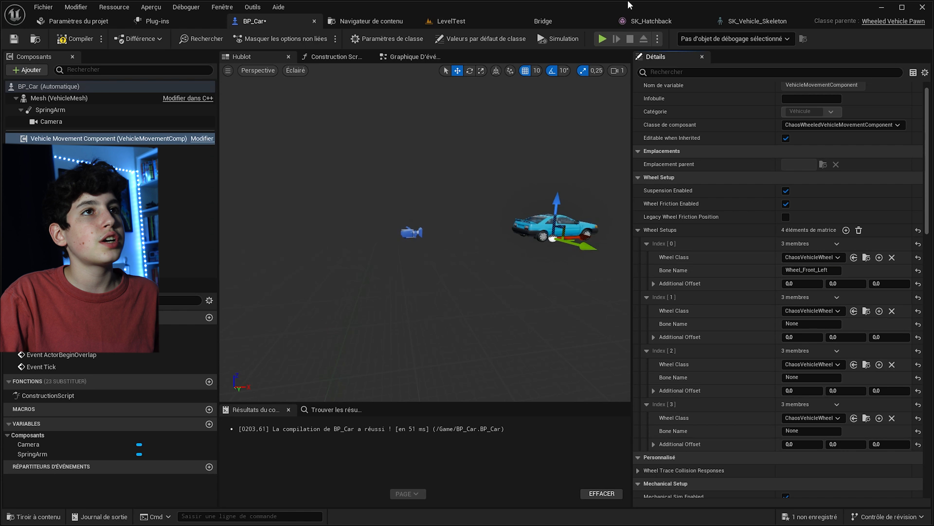
# Step: Copy the front right wheel's bone name and set Wheel_Front_Right as the Bone Name of wheel setup 1
pyautogui.click(753, 18)
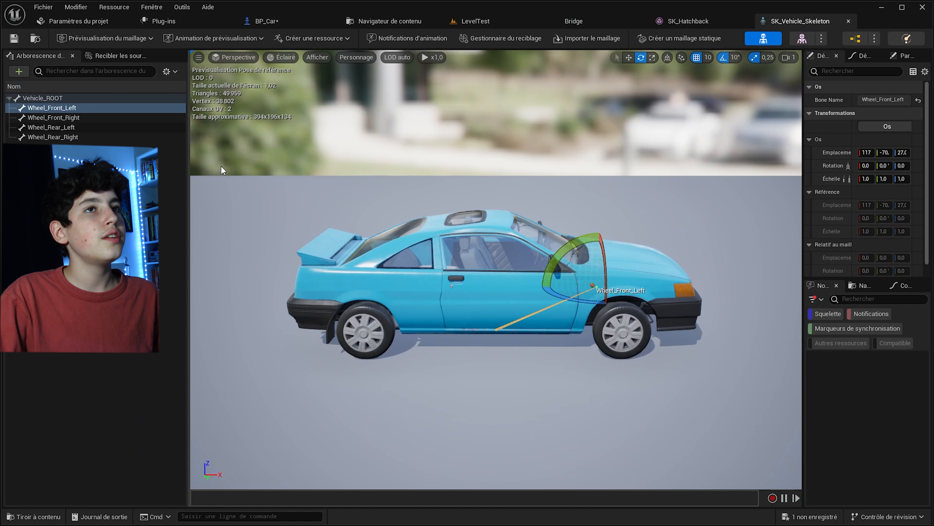
pyautogui.click(64, 119)
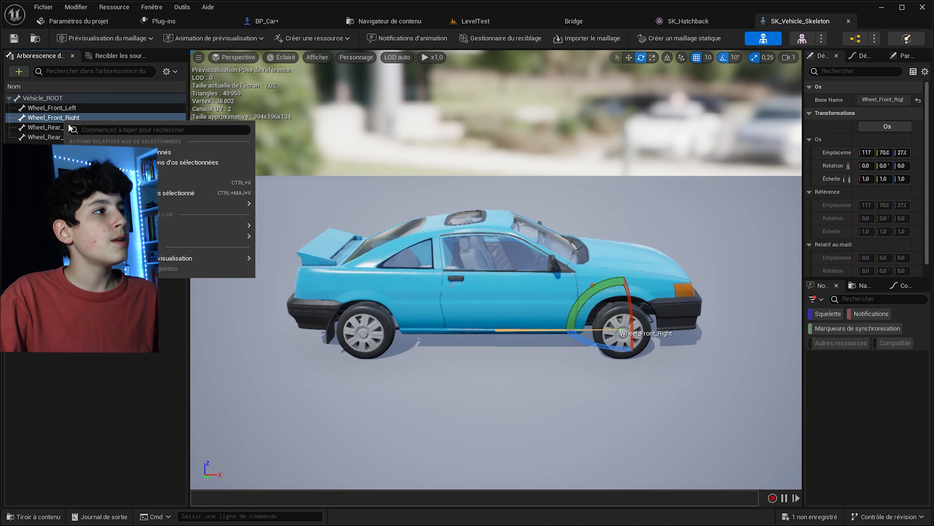
pyautogui.click(271, 20)
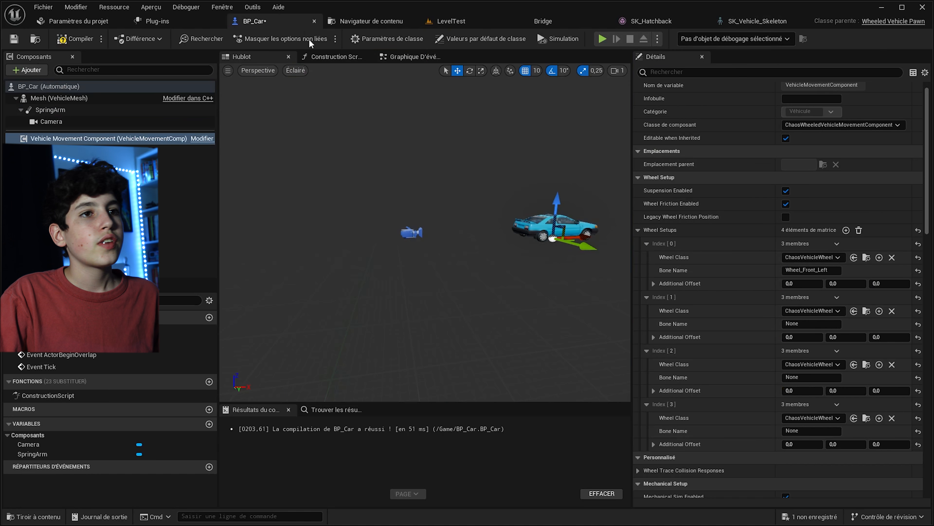
pyautogui.click(824, 323)
pyautogui.write('Wheel_Front_Right')
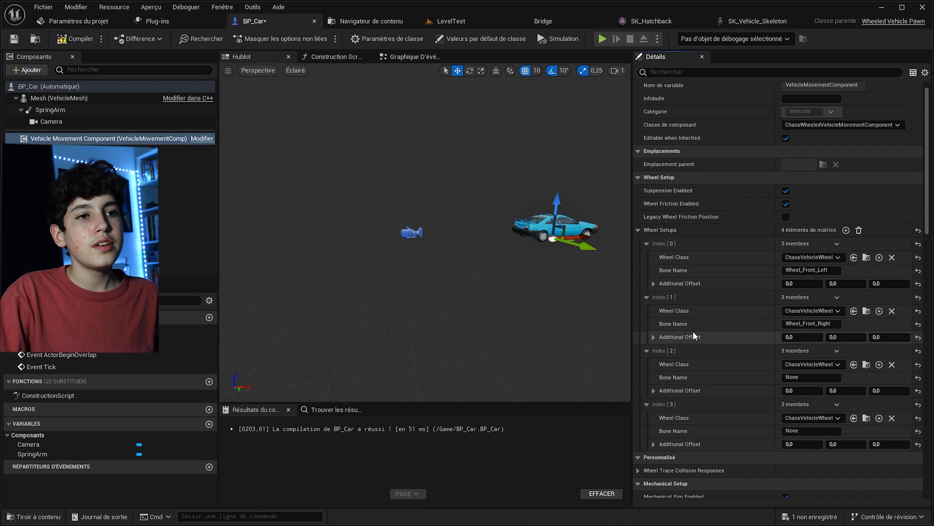
# Step: Copy the rear left wheel's bone name and set Wheel_Rear_Left as the Bone Name of wheel setup 2
pyautogui.click(753, 20)
pyautogui.click(81, 129)
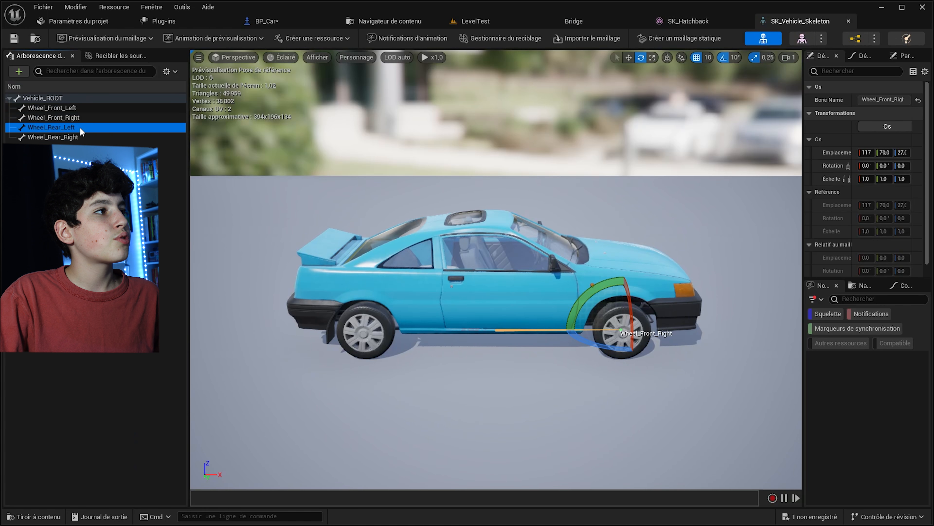
pyautogui.rightClick(80, 129)
pyautogui.click(811, 377)
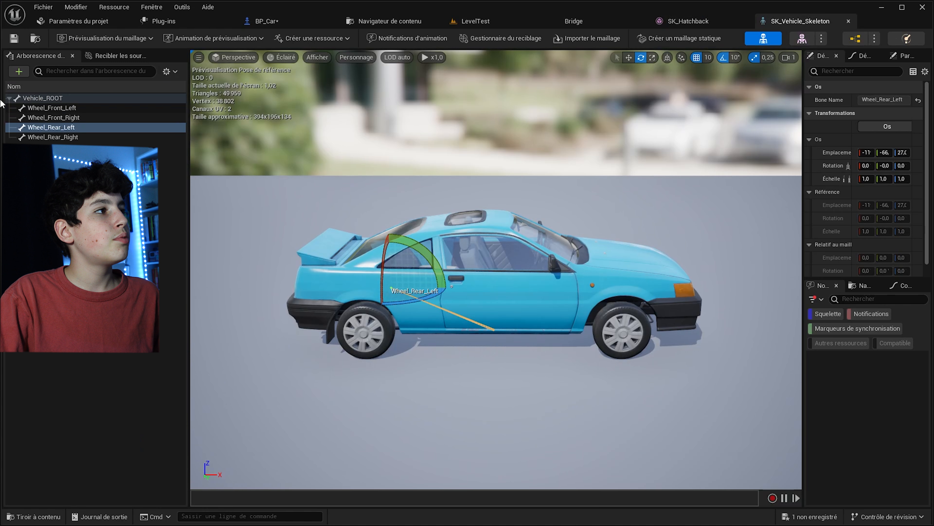
# Step: Copy Wheel_Rear_Right from the skeleton into the Bone Name of wheel setup 3, and compile and save BP_Car
pyautogui.click(28, 137)
pyautogui.rightClick(28, 137)
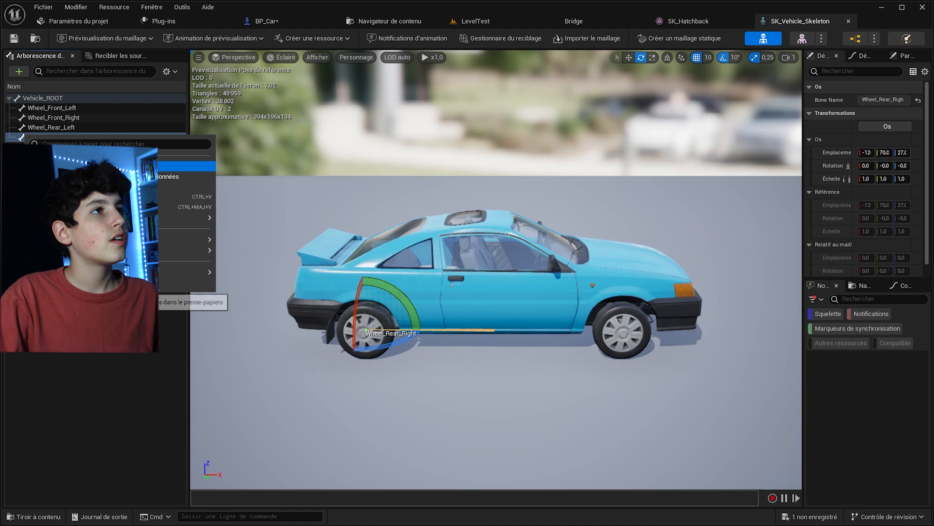
pyautogui.click(75, 167)
pyautogui.click(267, 22)
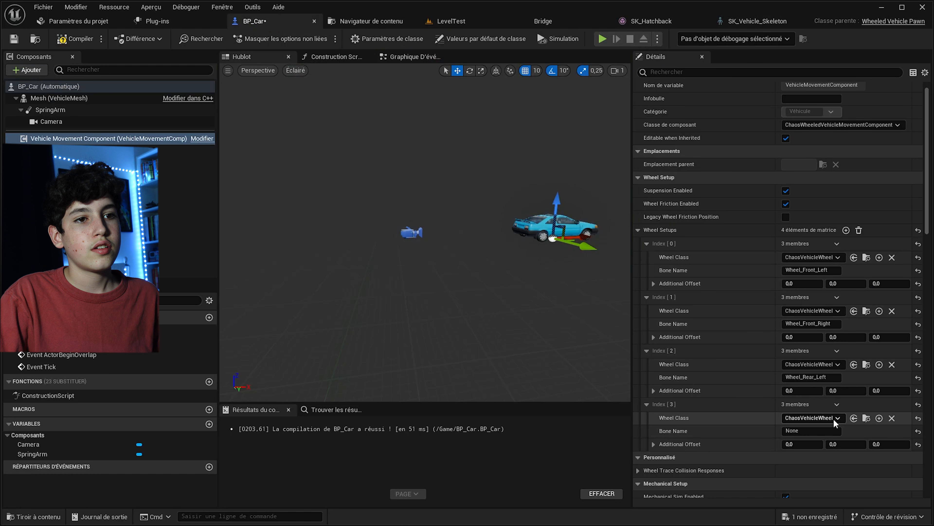
pyautogui.click(817, 430)
pyautogui.hotkey('ctrl', 'v')
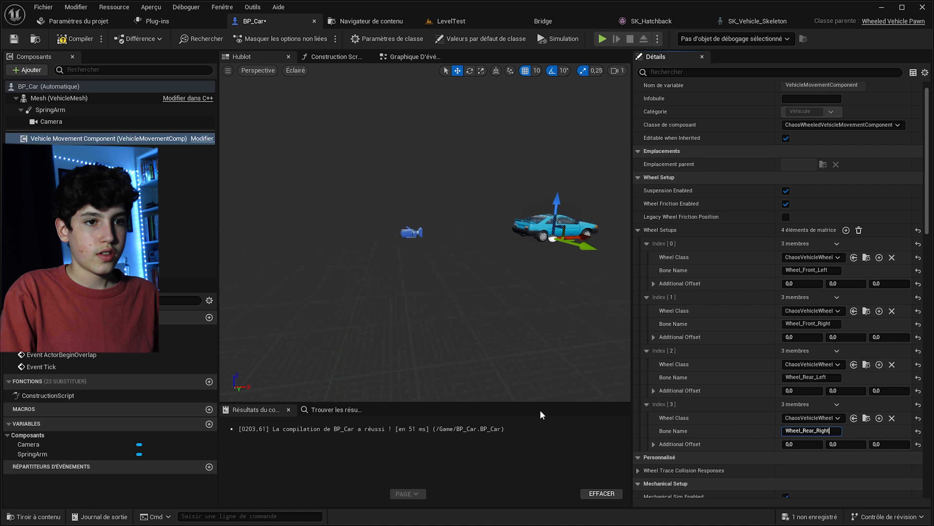
pyautogui.hotkey('ctrl', 's')
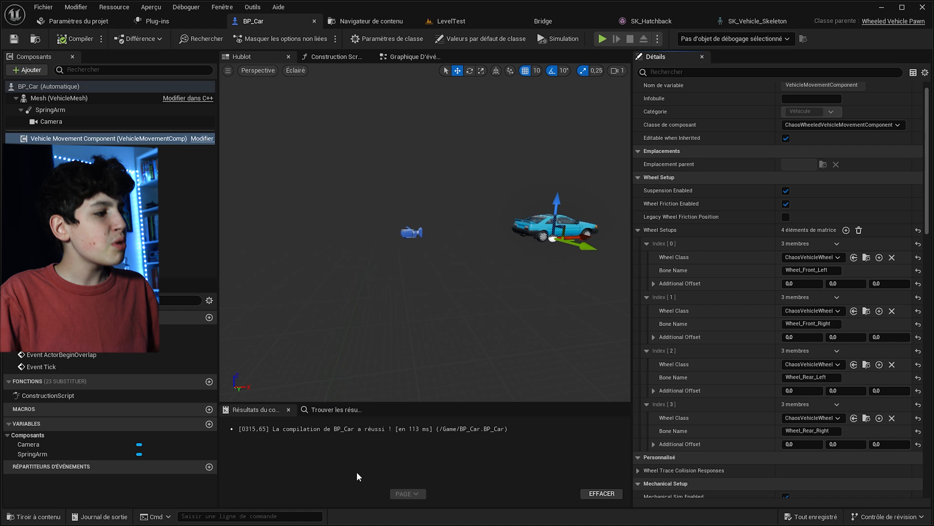
# Step: Create a Blueprint class in the Contenu folder with ChaosVehicleWheel as its parent class
pyautogui.click(36, 517)
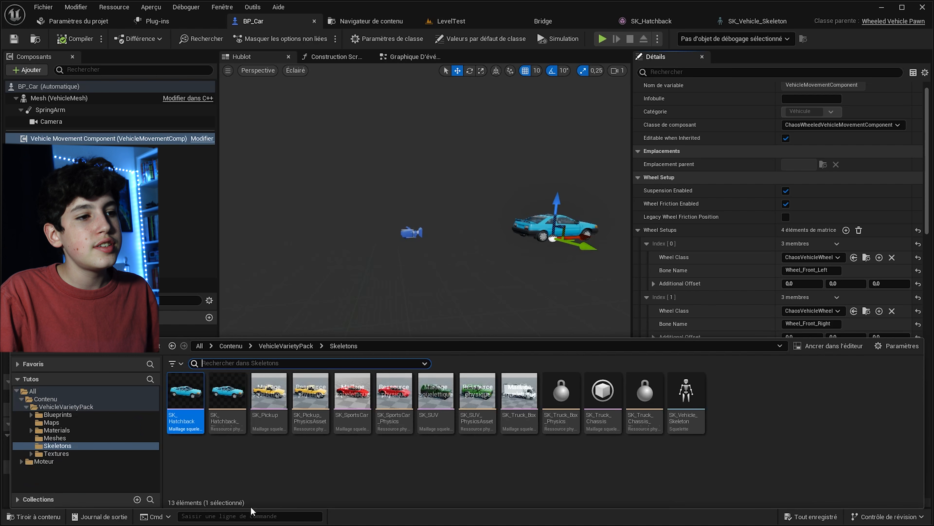
pyautogui.click(231, 346)
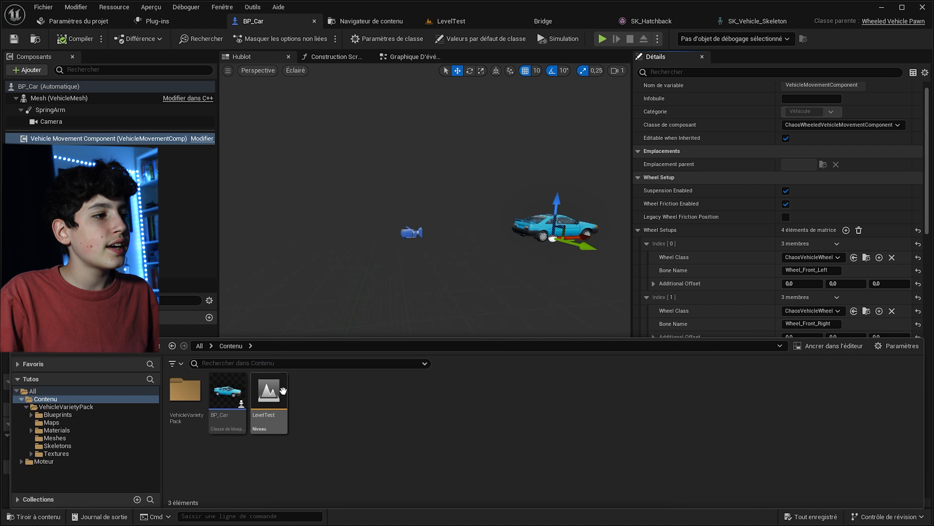
pyautogui.rightClick(312, 408)
pyautogui.click(379, 114)
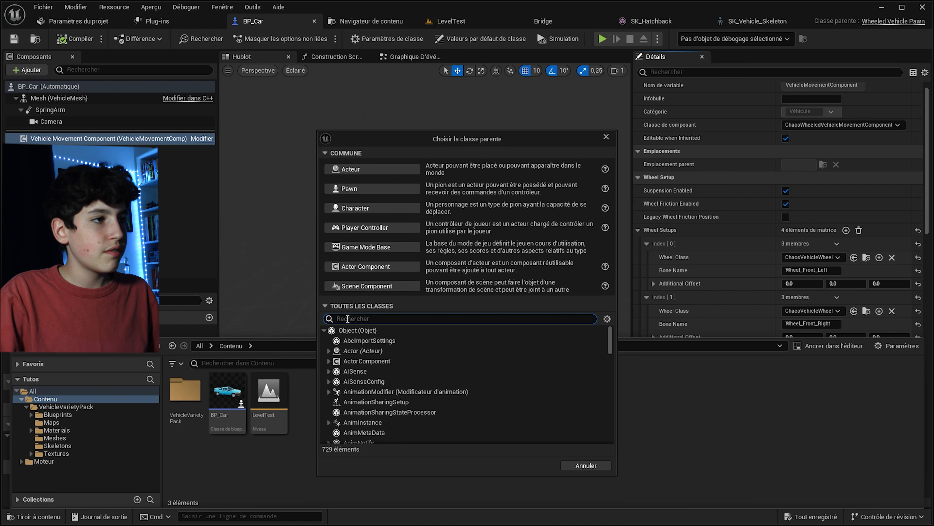
pyautogui.write('wheel')
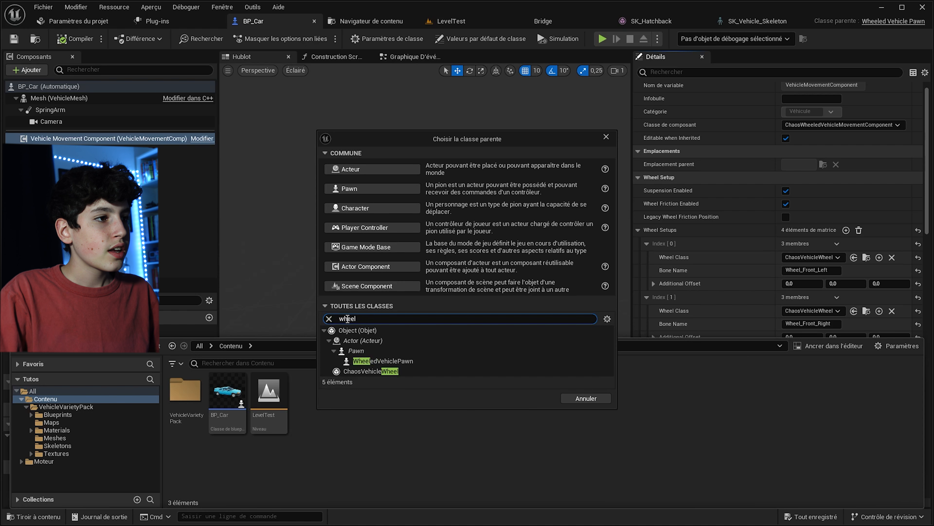
pyautogui.click(378, 370)
pyautogui.click(532, 398)
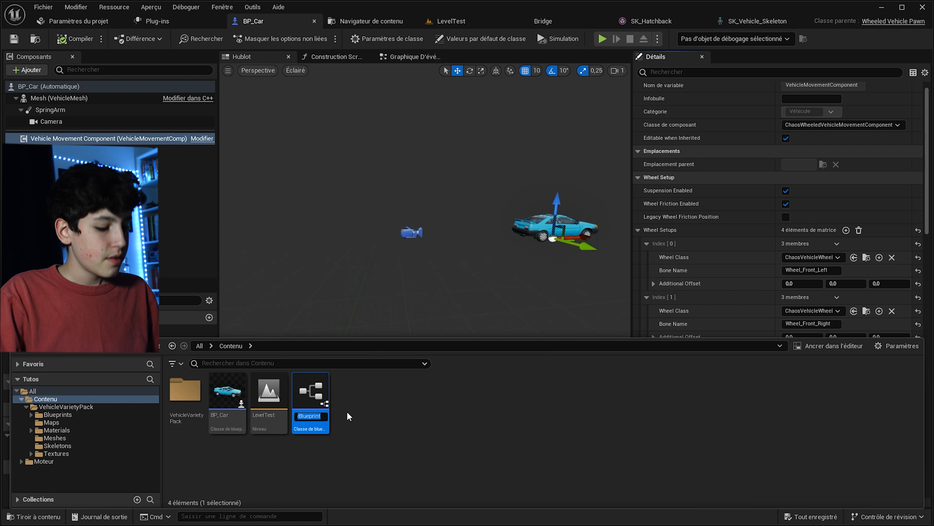
# Step: Name the new wheel Blueprint WheelFront
pyautogui.write('WheelFro,t')
pyautogui.press('BackSpace')
pyautogui.press('BackSpace')
pyautogui.write('nt')
pyautogui.press('BackSpace')
pyautogui.press('Return')
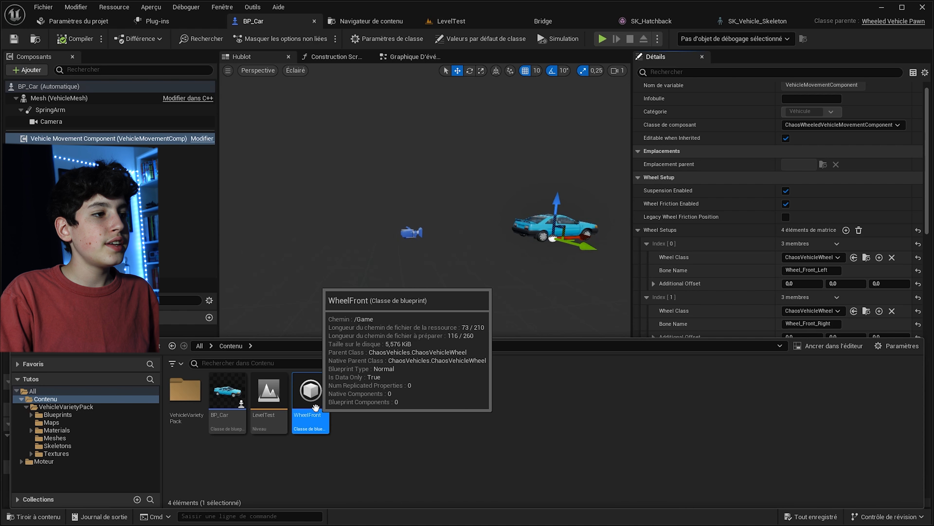
# Step: Duplicate the WheelFront Blueprint and name the copy WheelRear
pyautogui.rightClick(315, 397)
pyautogui.click(354, 232)
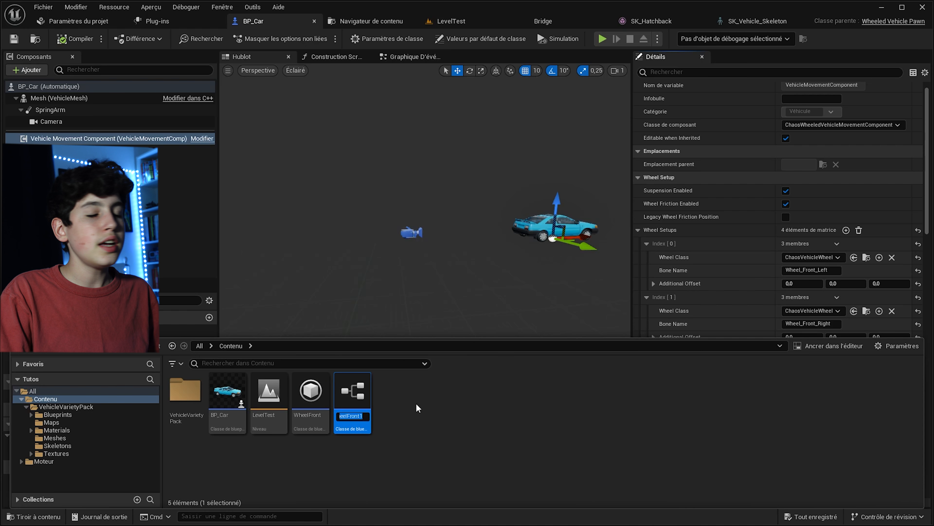
pyautogui.write('WheelRear')
pyautogui.press('Return')
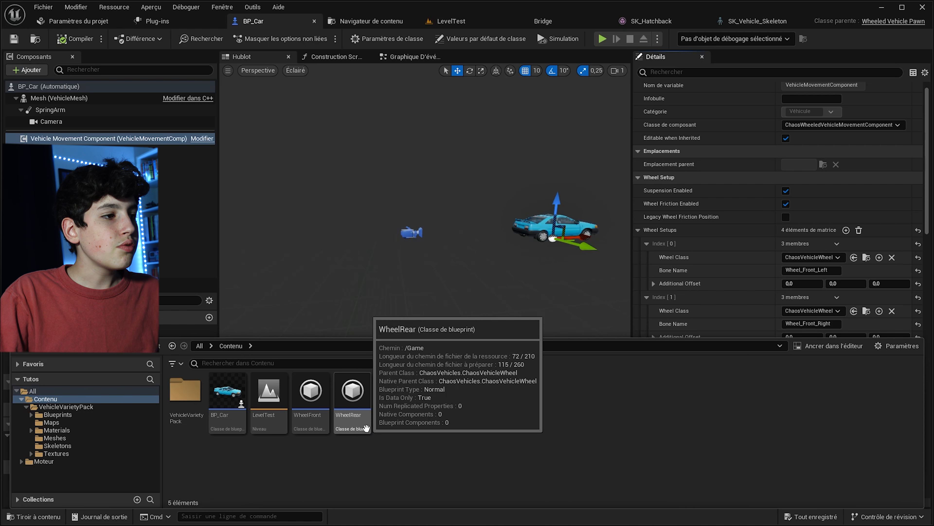
# Step: Open the WheelFront Blueprint and set its Axle Type to Front
pyautogui.click(316, 385)
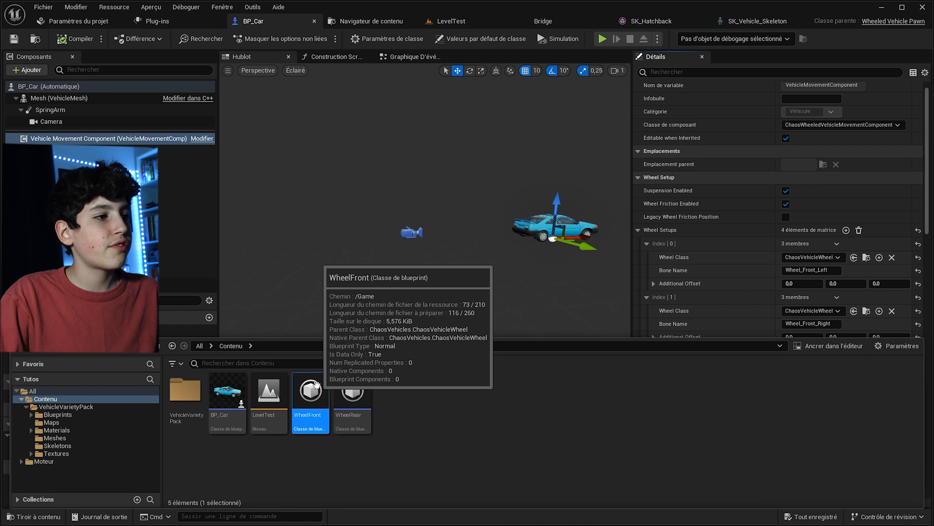
pyautogui.doubleClick(316, 385)
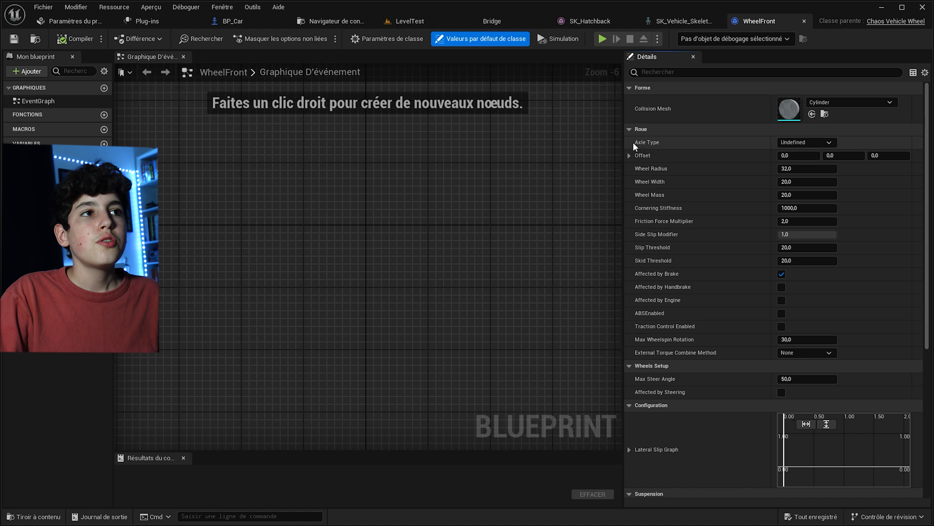
pyautogui.click(802, 143)
pyautogui.click(790, 158)
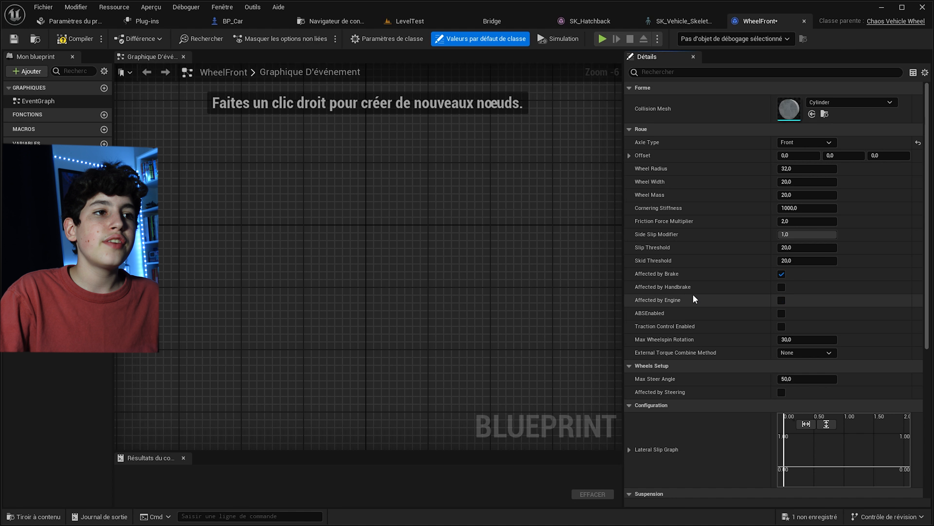
# Step: Enable Affected by Handbrake, Engine and Steering for WheelFront, set Max Steer Angle to 45, and compile and save it
pyautogui.click(782, 286)
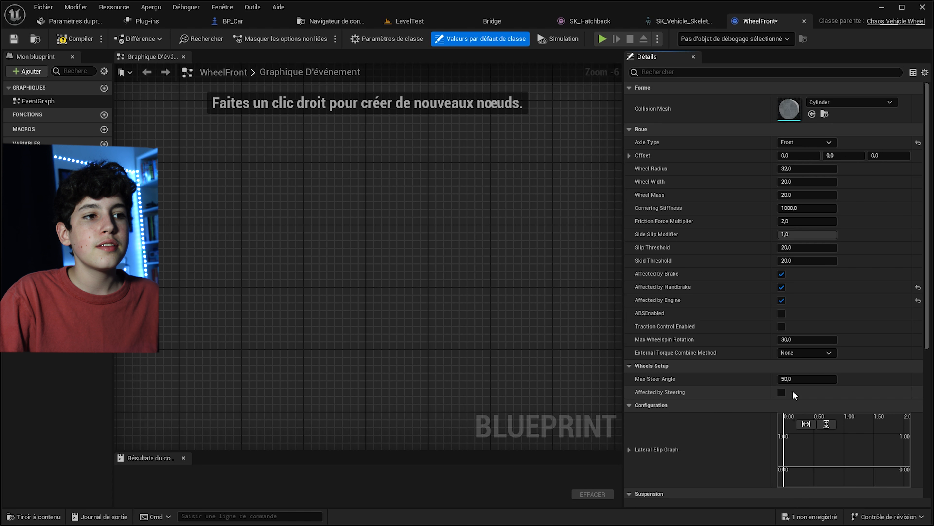
pyautogui.click(782, 392)
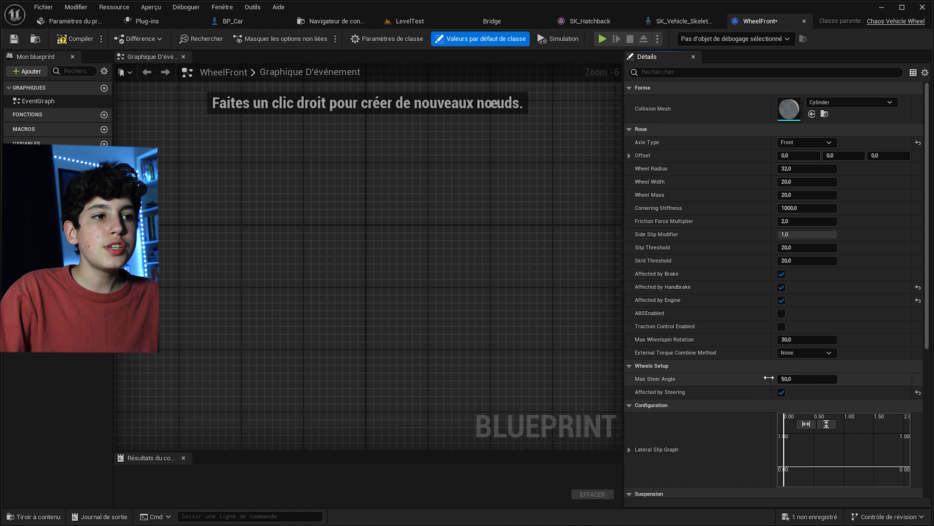
pyautogui.click(802, 379)
pyautogui.write('45')
pyautogui.press('Return')
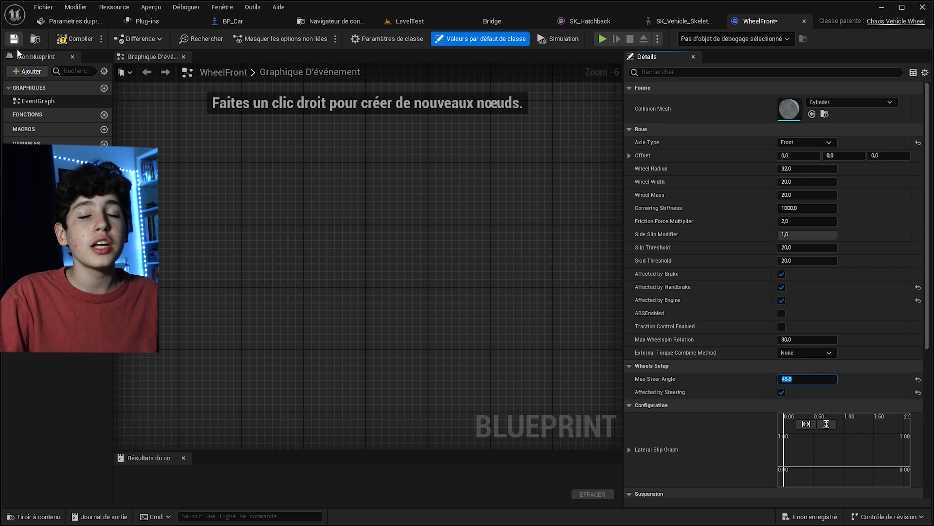
pyautogui.click(74, 39)
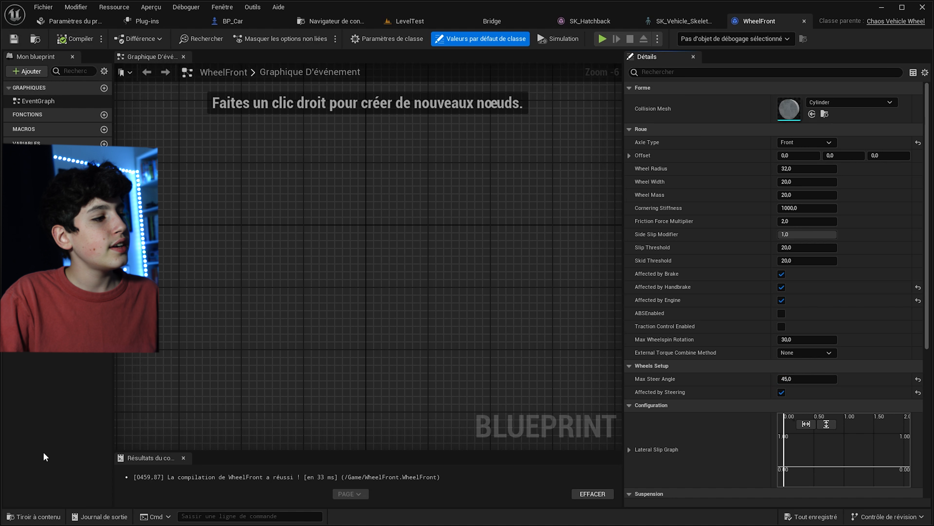
# Step: Open the WheelRear Blueprint and set its Axle Type to Rear
pyautogui.click(34, 517)
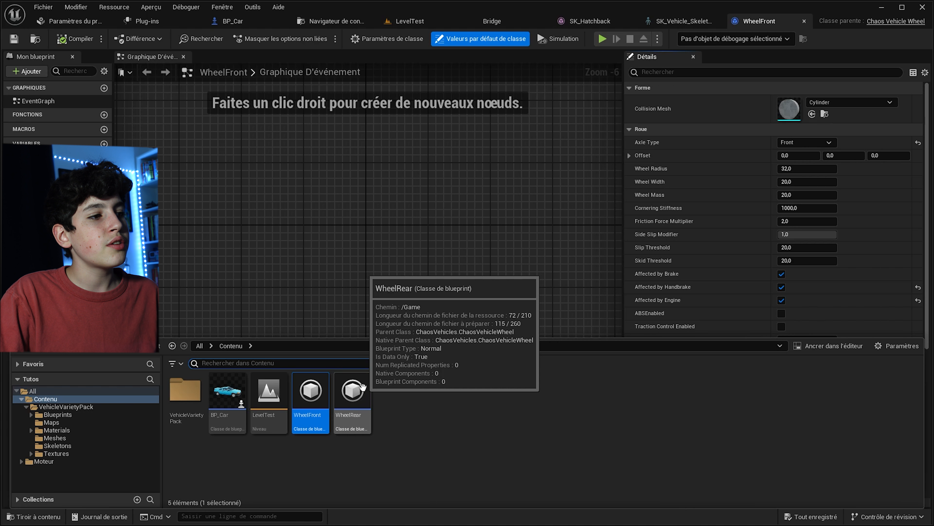
pyautogui.click(362, 395)
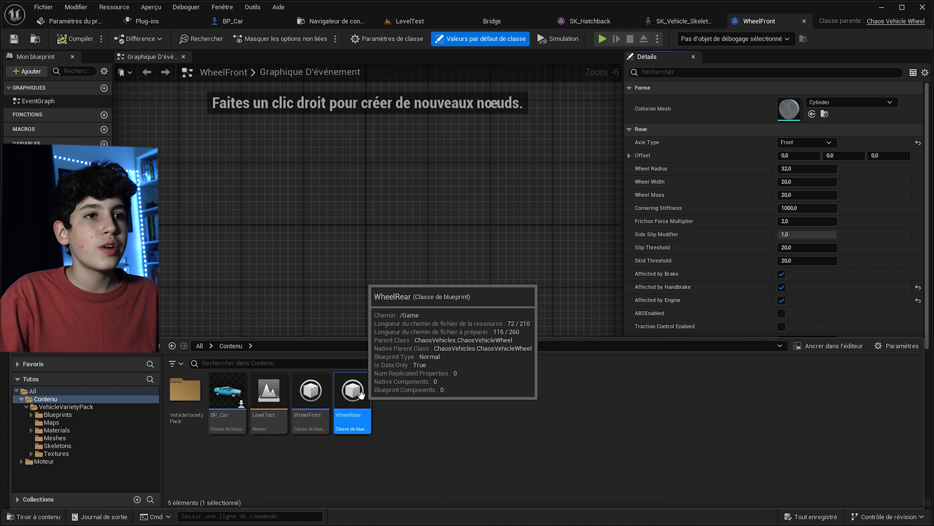
pyautogui.doubleClick(361, 395)
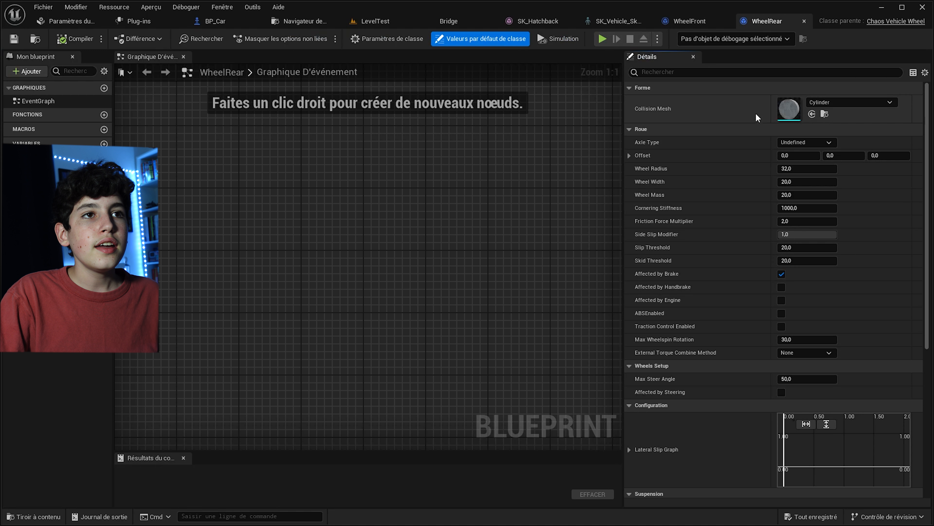
pyautogui.click(786, 142)
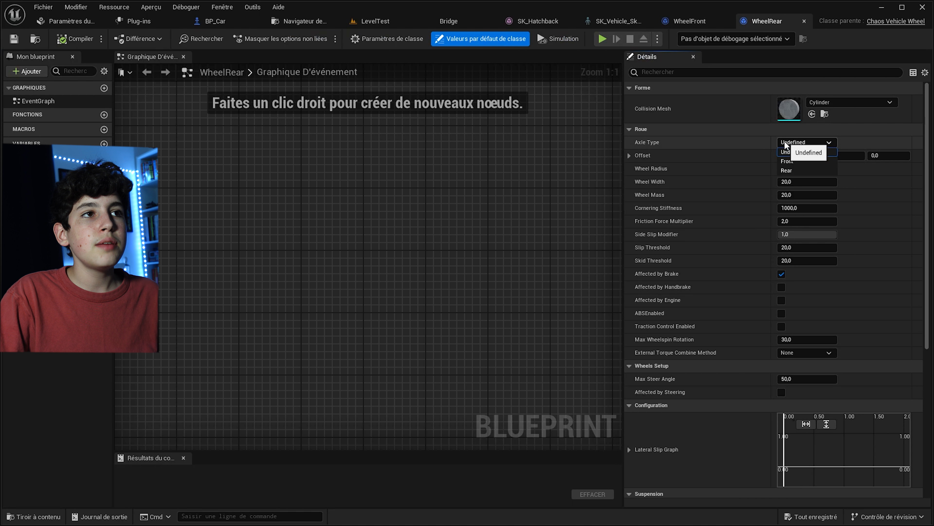
pyautogui.click(786, 170)
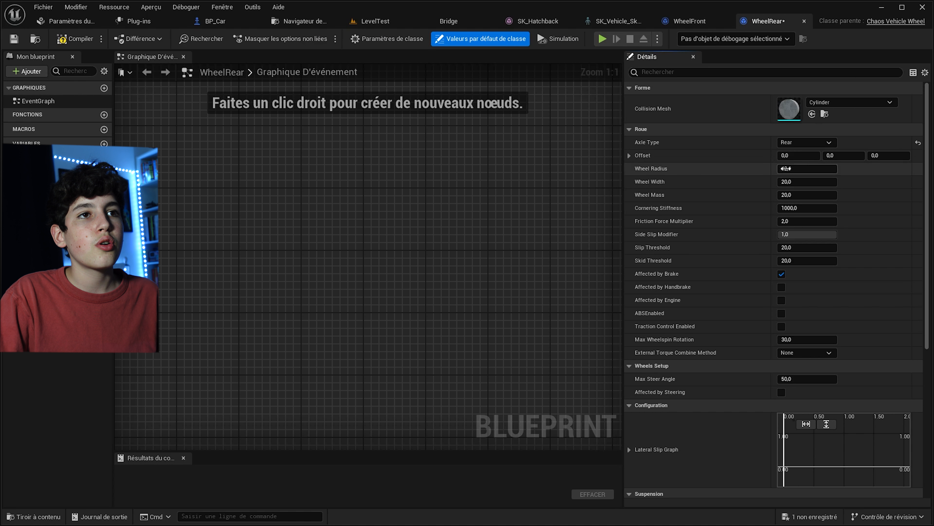
# Step: Enable Affected by Handbrake and Affected by Engine for WheelRear and save it
pyautogui.click(782, 287)
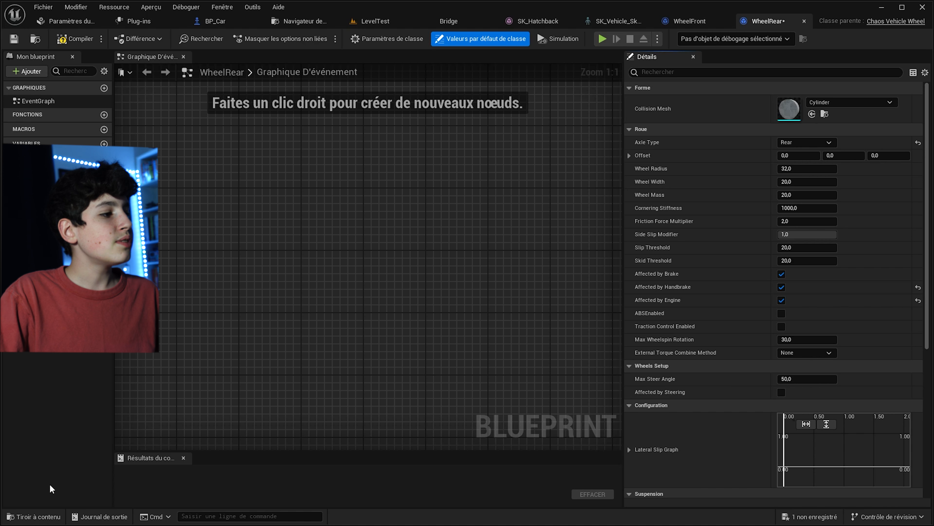
pyautogui.hotkey('ctrl', 'space')
pyautogui.hotkey('ctrl', 's')
# Step: Return to BP_Car's Vehicle Movement Component and set the Wheel Class of wheel setups 0 and 1 to WheelFront
pyautogui.click(243, 390)
pyautogui.doubleClick(243, 389)
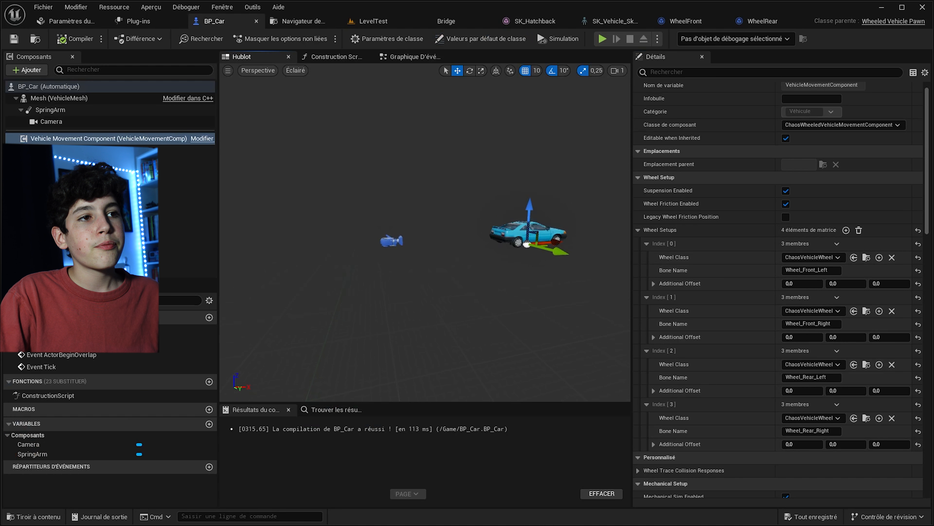
pyautogui.click(33, 517)
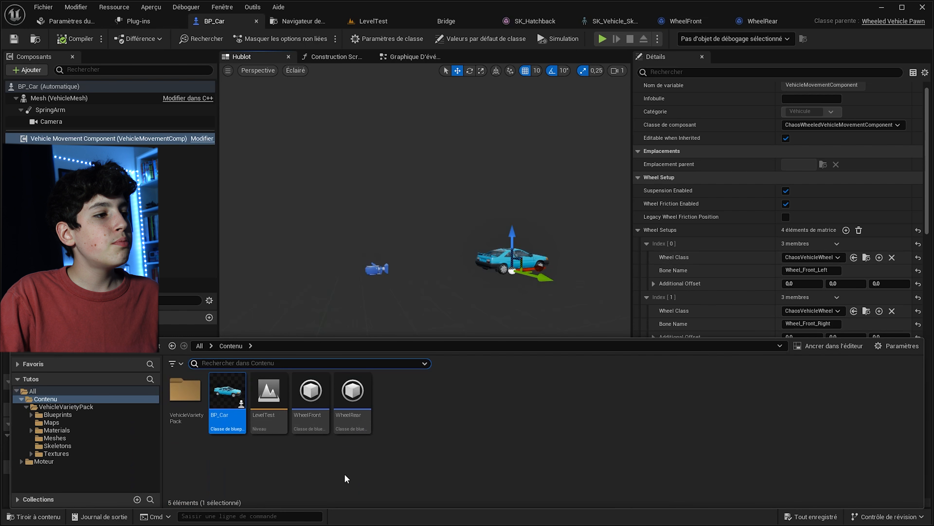
pyautogui.click(384, 270)
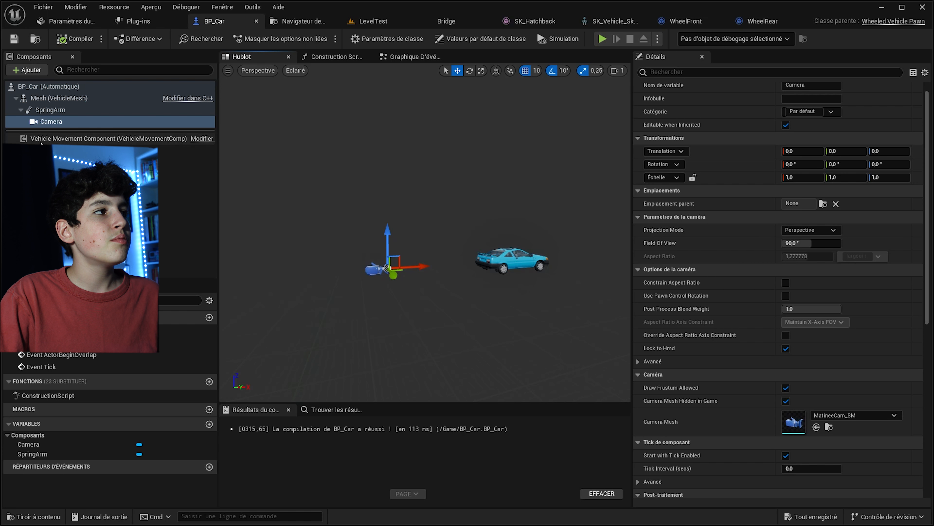
pyautogui.click(41, 142)
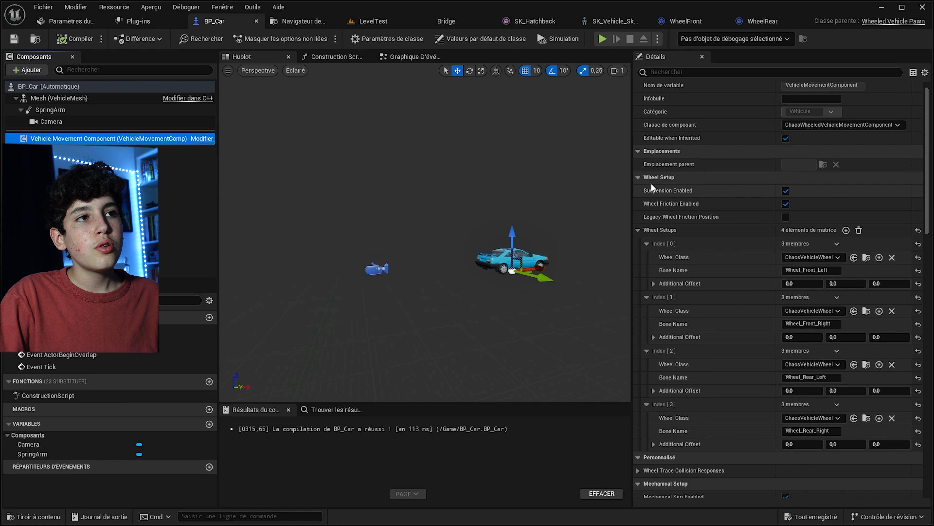
pyautogui.click(799, 255)
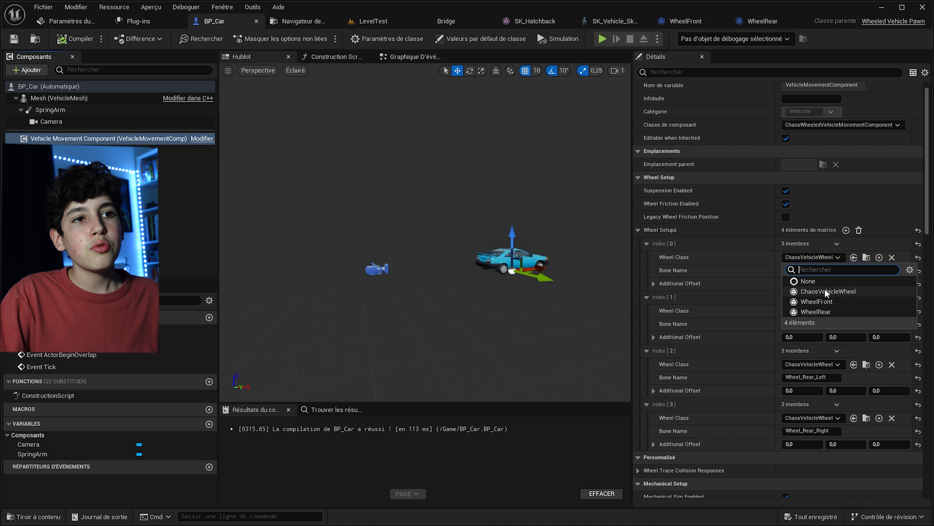
pyautogui.click(823, 299)
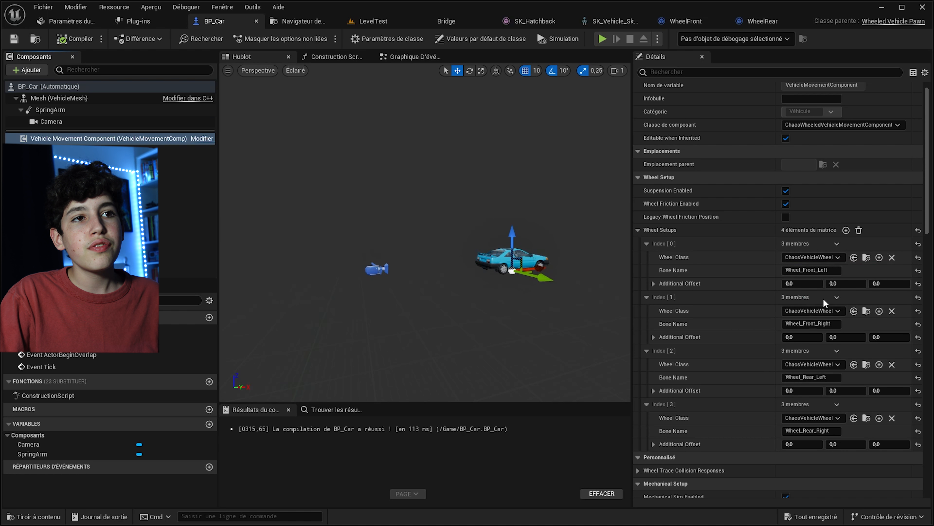
pyautogui.click(805, 310)
pyautogui.click(810, 355)
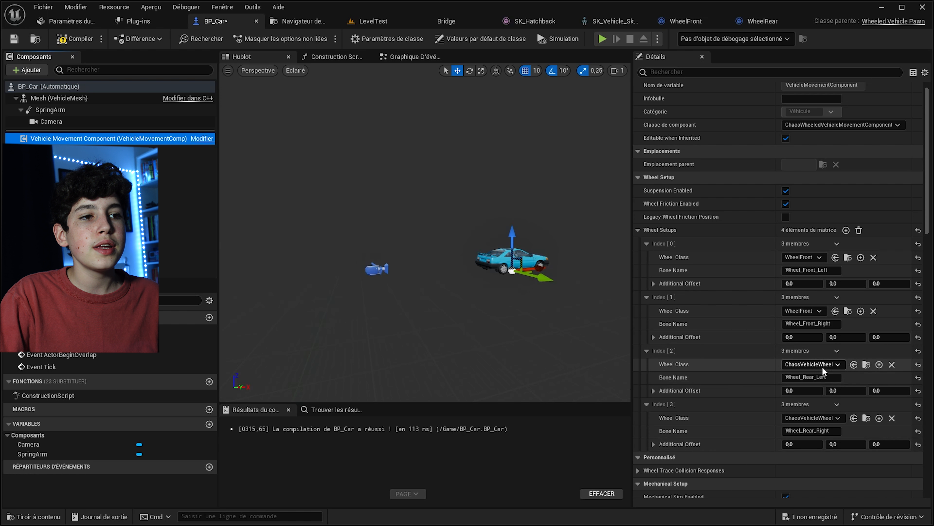
# Step: Set the Wheel Class of wheel setups 2 and 3 to WheelRear, and compile and save BP_Car
pyautogui.click(816, 363)
pyautogui.click(819, 414)
pyautogui.click(809, 430)
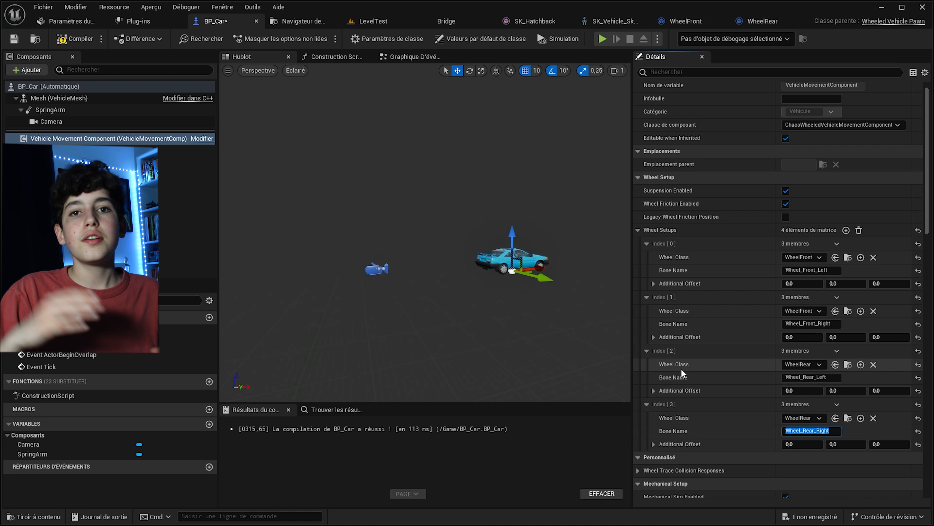
pyautogui.scroll(1, 681, 369)
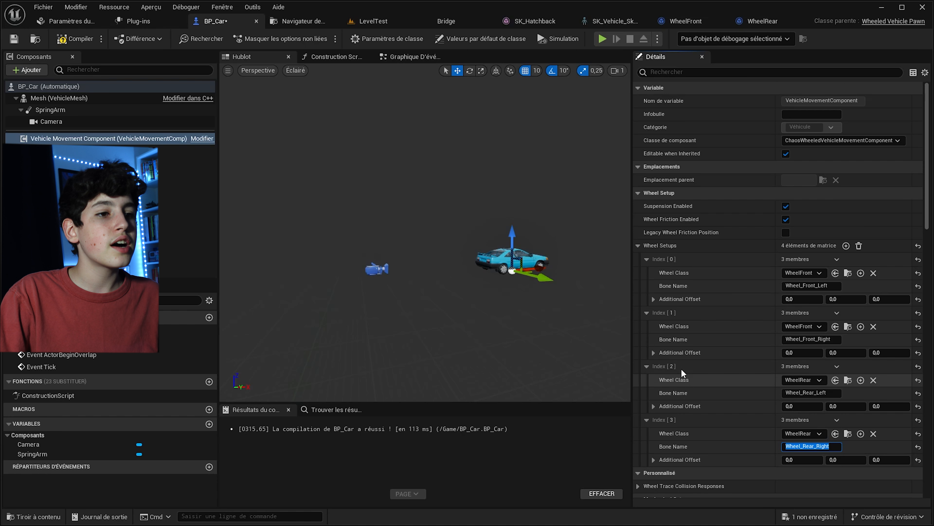
pyautogui.click(65, 39)
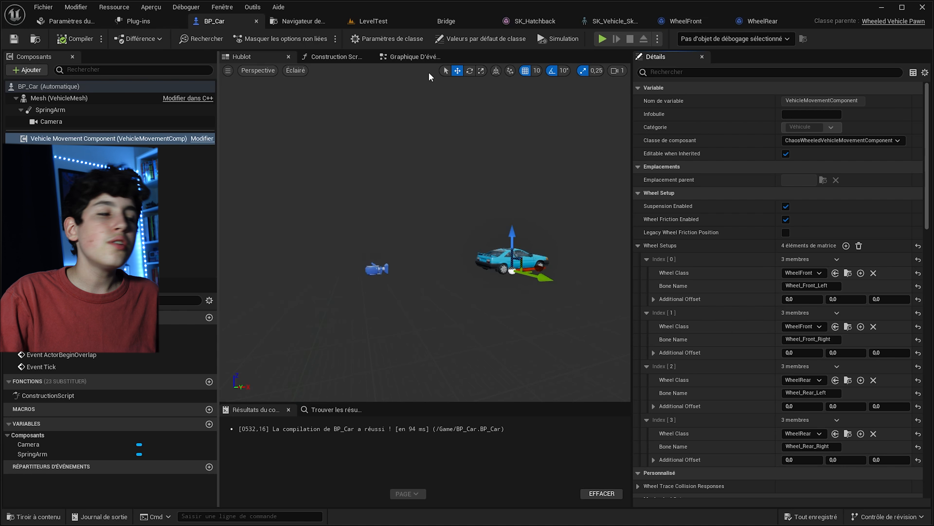
# Step: Expand the Vehicle Movement Component's Engine Setup and open its Torque Curve in a separate curve editor window
pyautogui.scroll(-10, 714, 272)
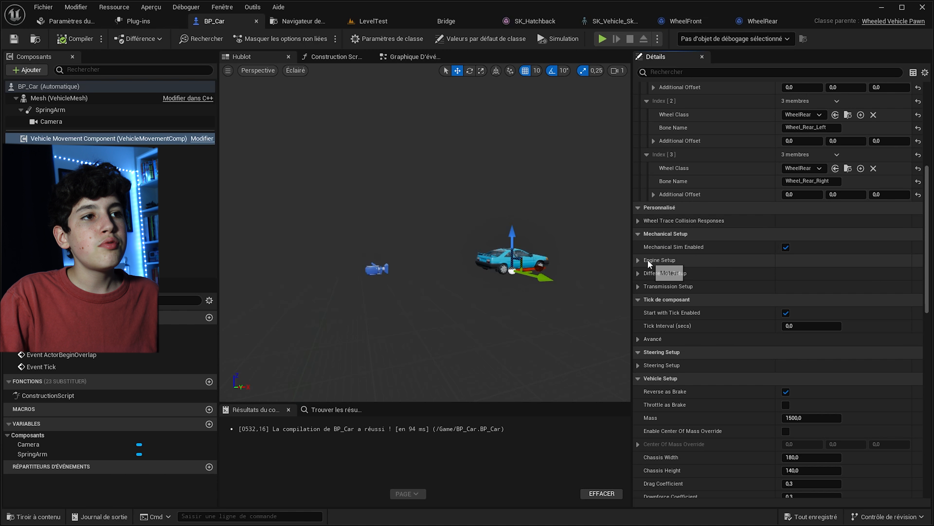
pyautogui.click(638, 260)
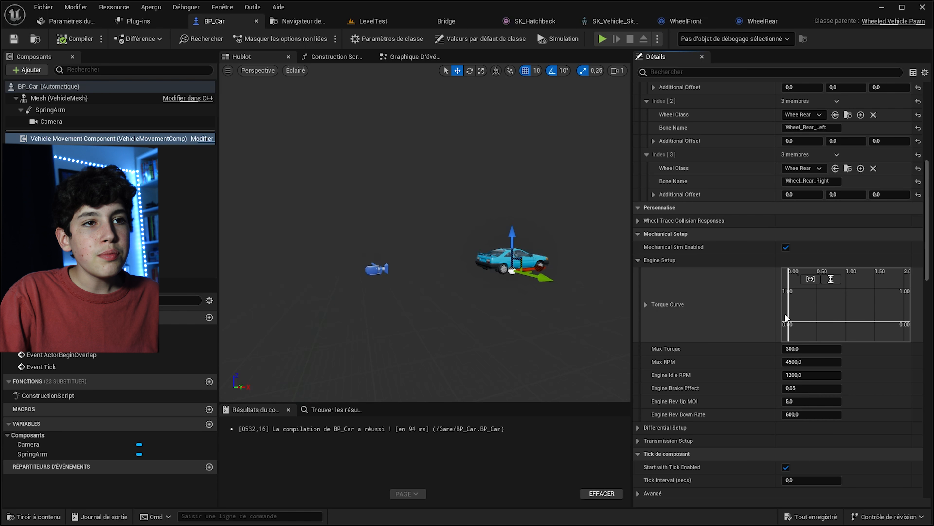
pyautogui.doubleClick(794, 311)
pyautogui.moveTo(658, 260); pyautogui.dragTo(655, 152)
pyautogui.scroll(-10, 627, 238)
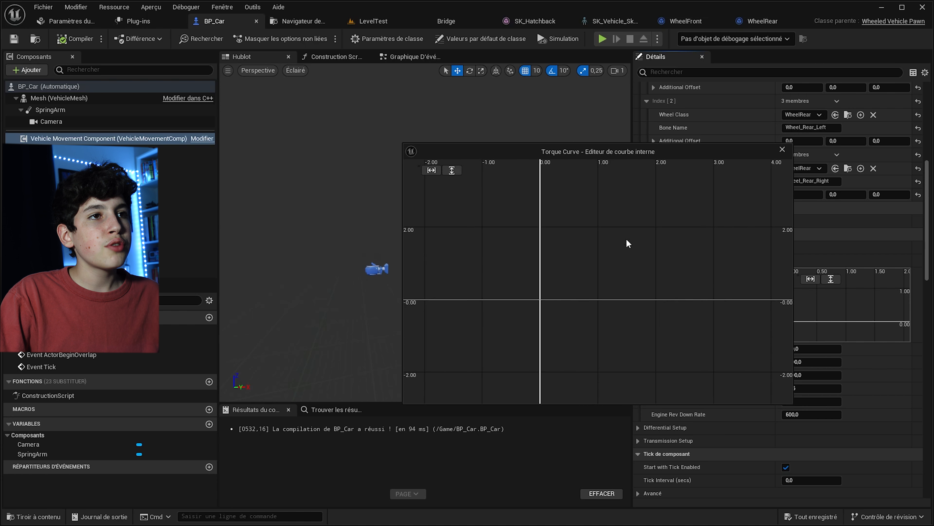
pyautogui.scroll(-4, 628, 237)
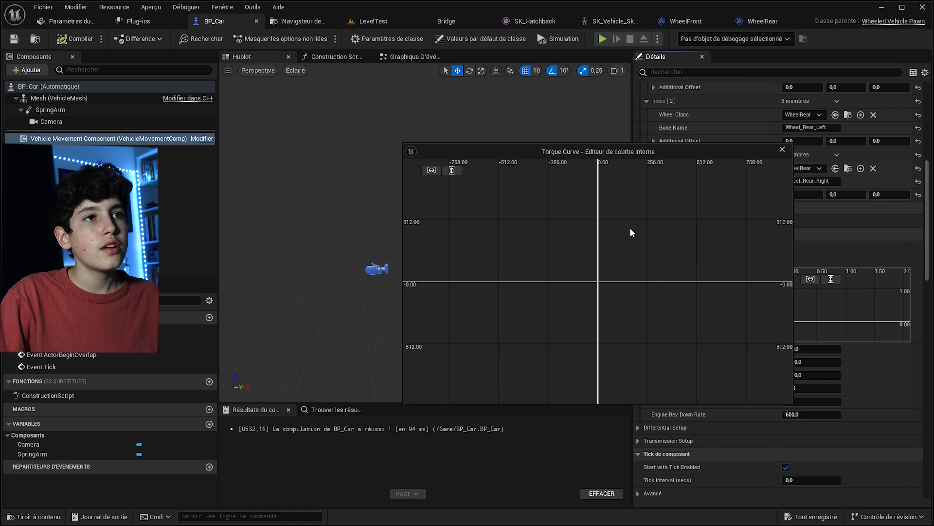
pyautogui.scroll(3, 778, 194)
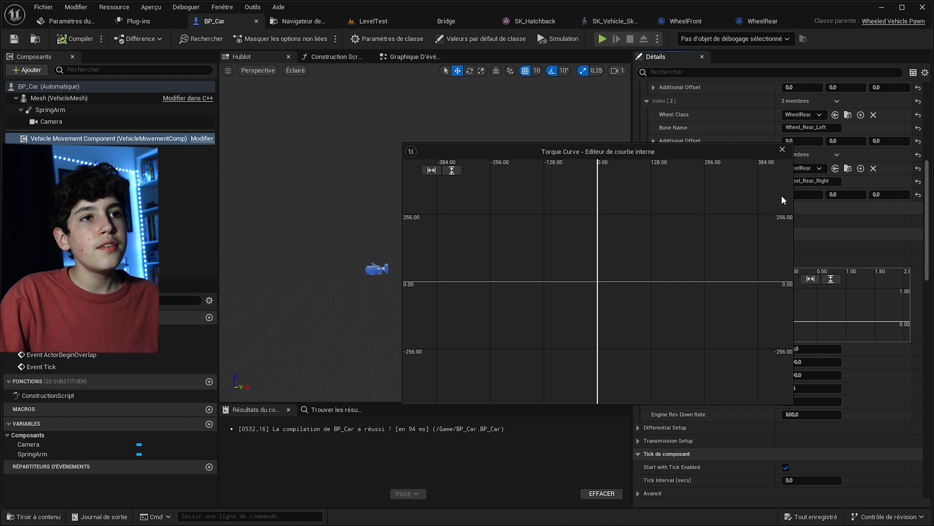
pyautogui.scroll(2, 784, 193)
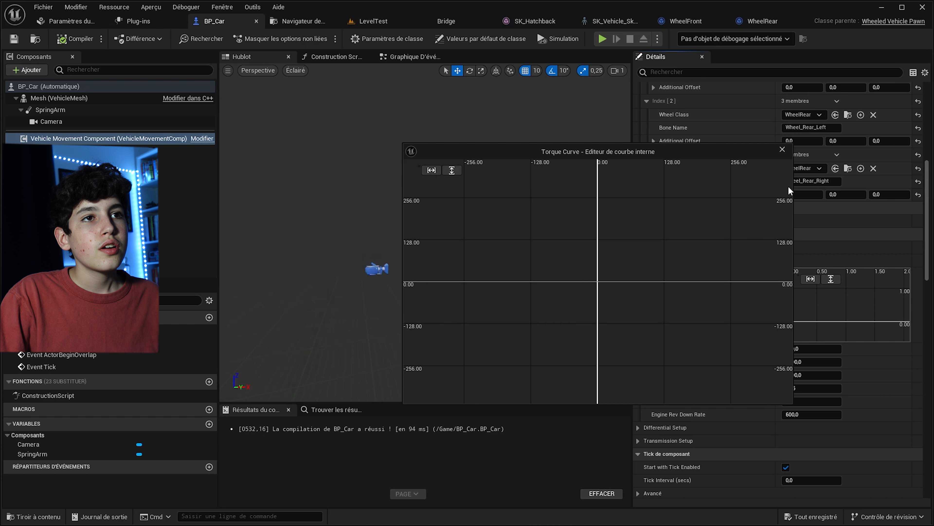
pyautogui.moveTo(761, 149); pyautogui.dragTo(715, 157)
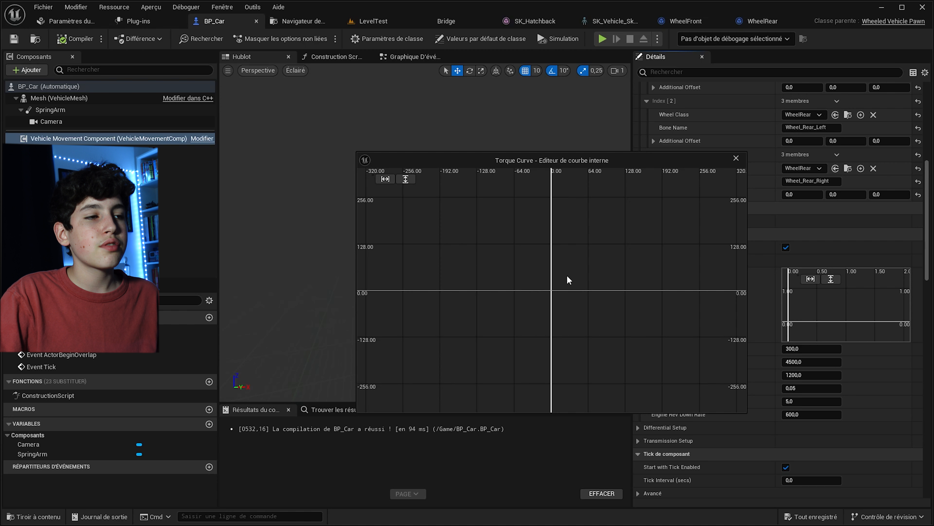
# Step: Add eight keys to the torque curve, rising from the origin to a value of about 292 at time 307
pyautogui.keyDown('shift'); pyautogui.click(550, 289); pyautogui.keyUp('shift')
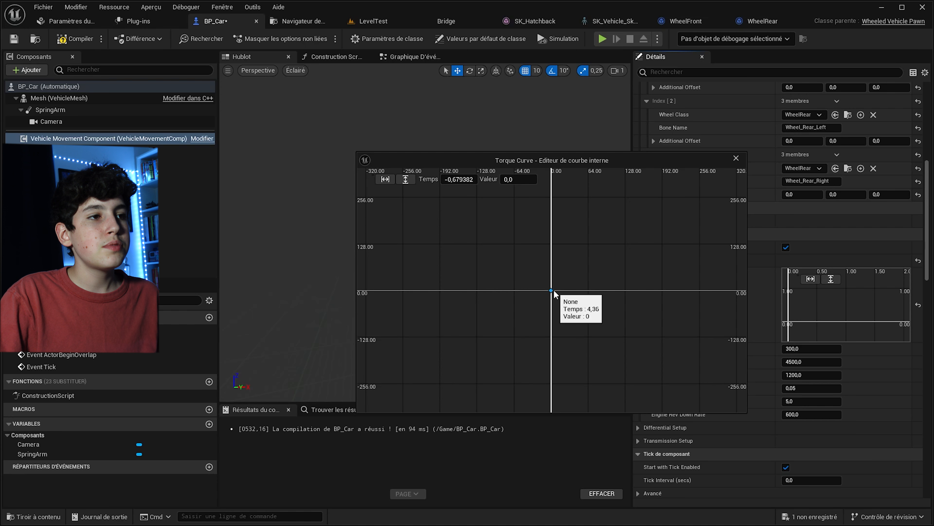
pyautogui.keyDown('shift'); pyautogui.click(568, 272); pyautogui.keyUp('shift')
pyautogui.keyDown('shift'); pyautogui.click(593, 249); pyautogui.keyUp('shift')
pyautogui.keyDown('shift'); pyautogui.click(617, 231); pyautogui.keyUp('shift')
pyautogui.keyDown('shift'); pyautogui.click(638, 210); pyautogui.keyUp('shift')
pyautogui.keyDown('shift'); pyautogui.click(677, 195); pyautogui.keyUp('shift')
pyautogui.keyDown('shift'); pyautogui.click(710, 184); pyautogui.keyUp('shift')
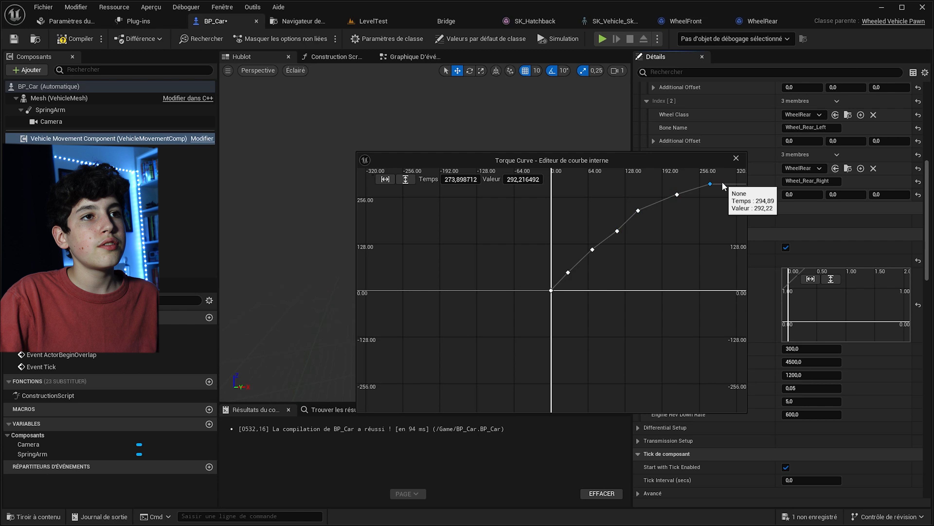
pyautogui.keyDown('shift'); pyautogui.click(729, 183); pyautogui.keyUp('shift')
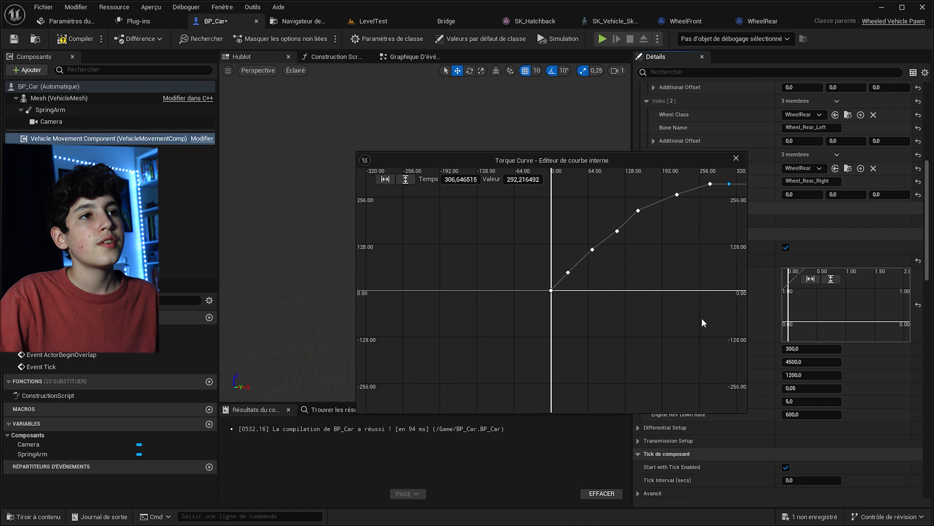
# Step: Reposition the torque curve's keys into a smoother rise, close the curve editor, and compile and save BP_Car
pyautogui.moveTo(729, 184); pyautogui.dragTo(670, 193)
pyautogui.moveTo(617, 231); pyautogui.dragTo(615, 227)
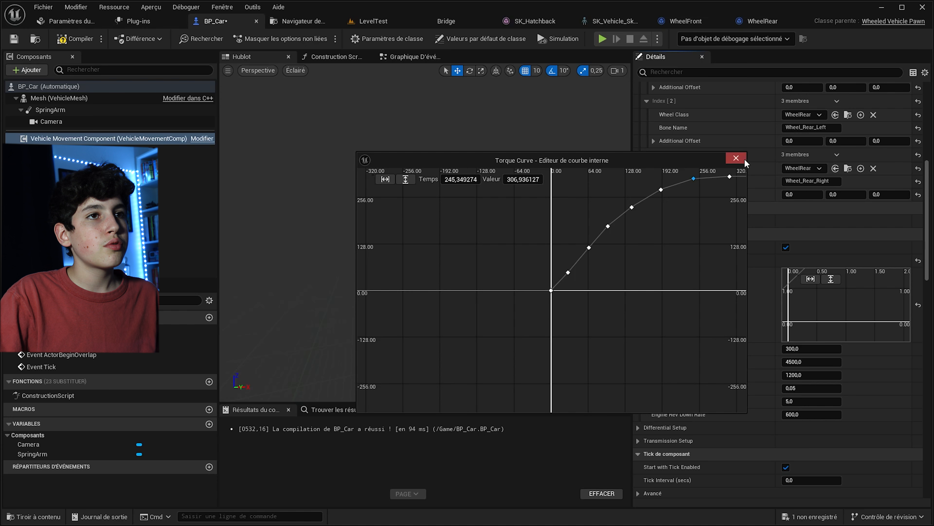
pyautogui.click(737, 158)
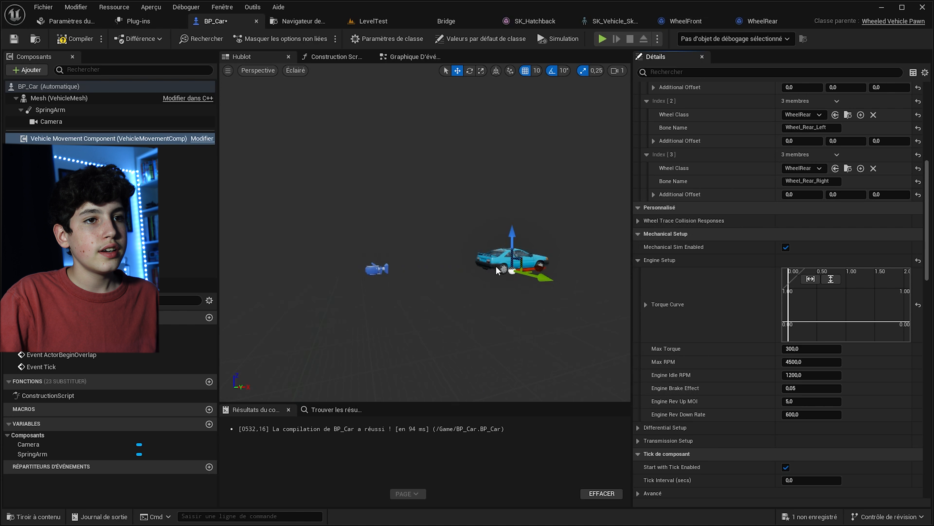
pyautogui.click(75, 38)
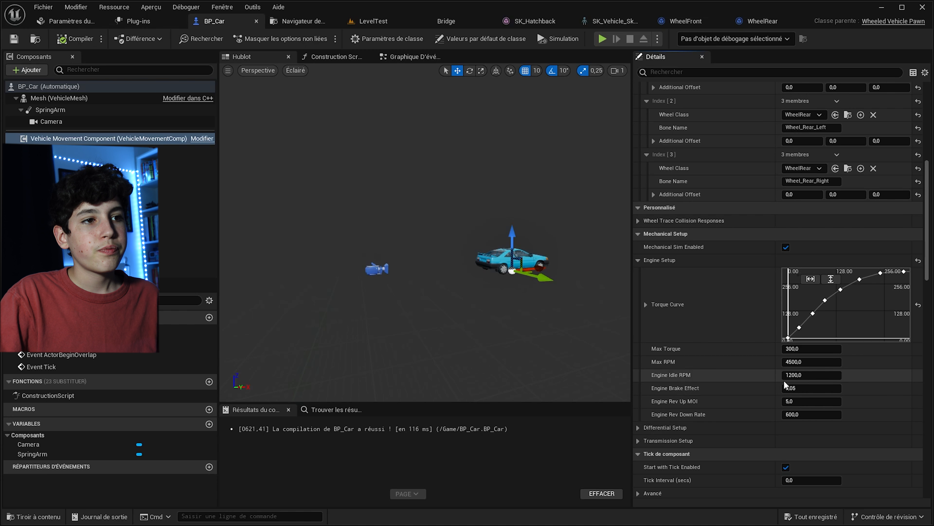
pyautogui.scroll(3, 721, 346)
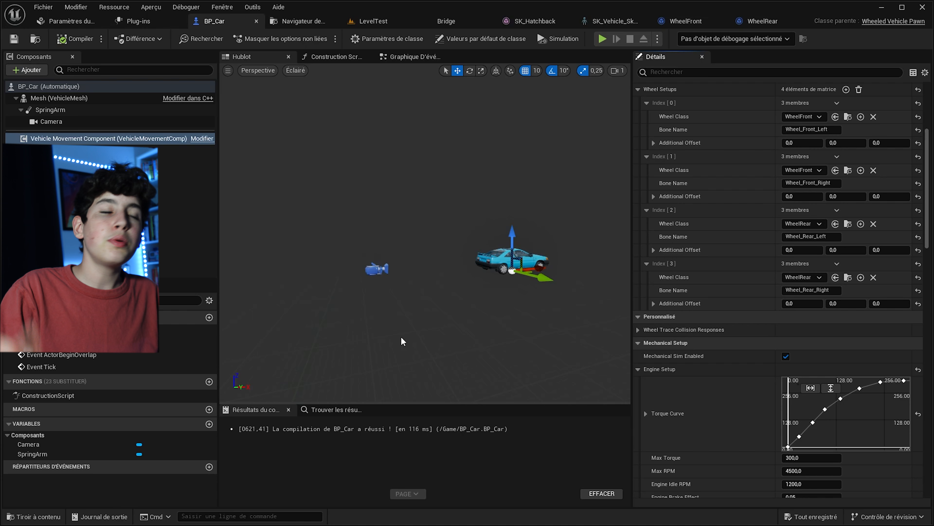
# Step: Switch to the project settings and open the engine's Input (Entrée) section
pyautogui.click(72, 21)
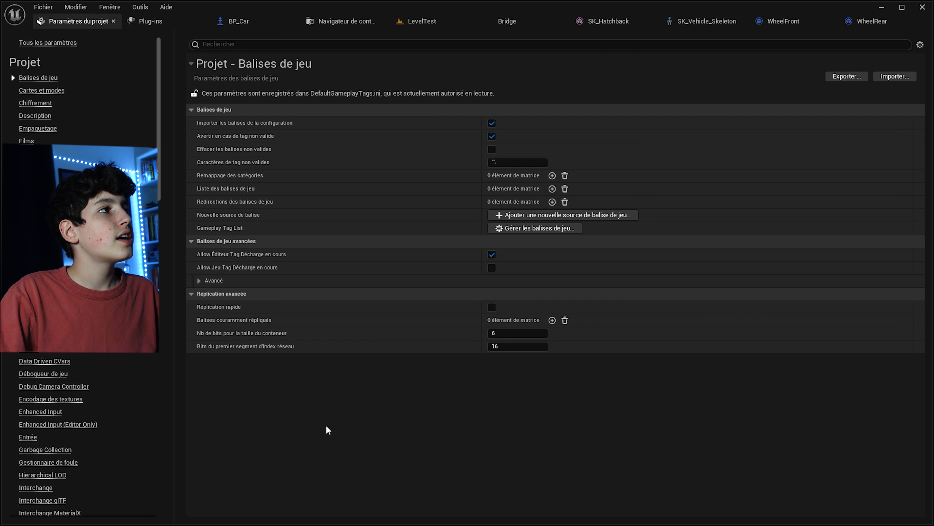
pyautogui.scroll(-10, 59, 404)
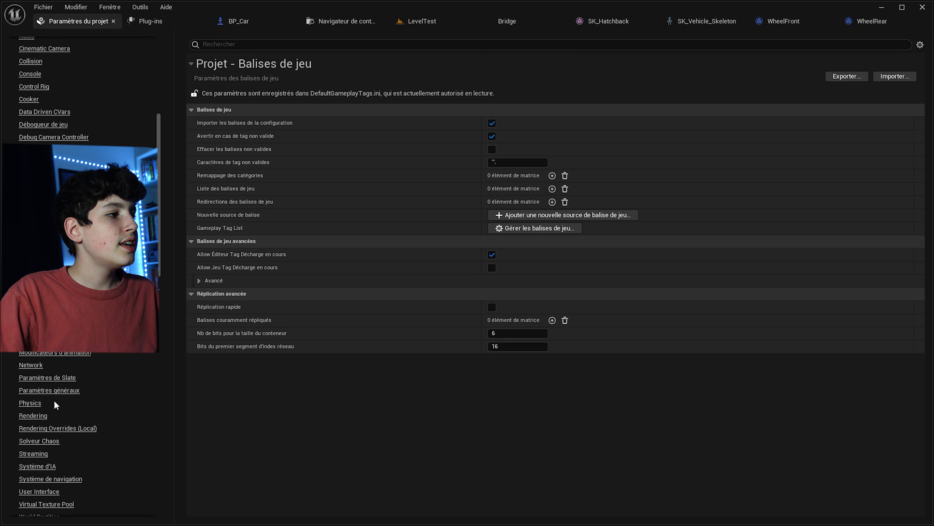
pyautogui.click(28, 141)
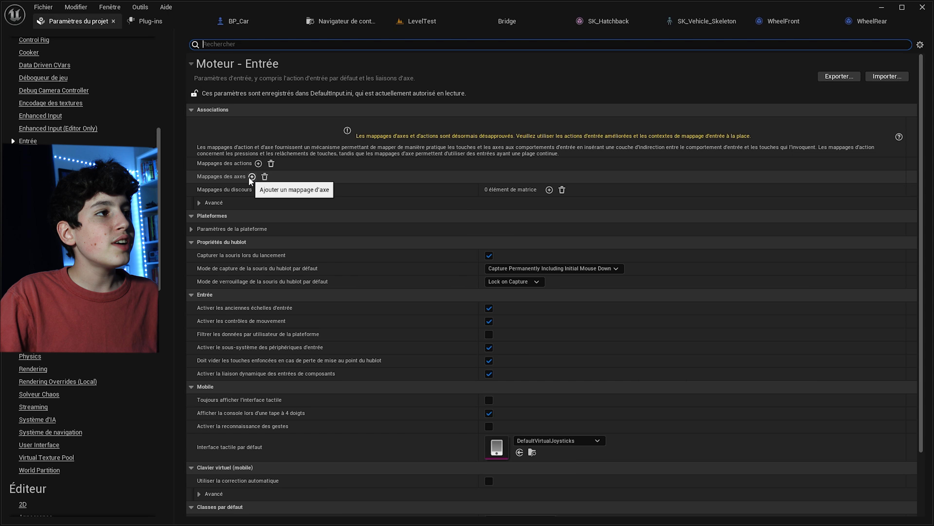
# Step: Add an action mapping named Handbrake and bind it to the space bar (Espace)
pyautogui.click(259, 163)
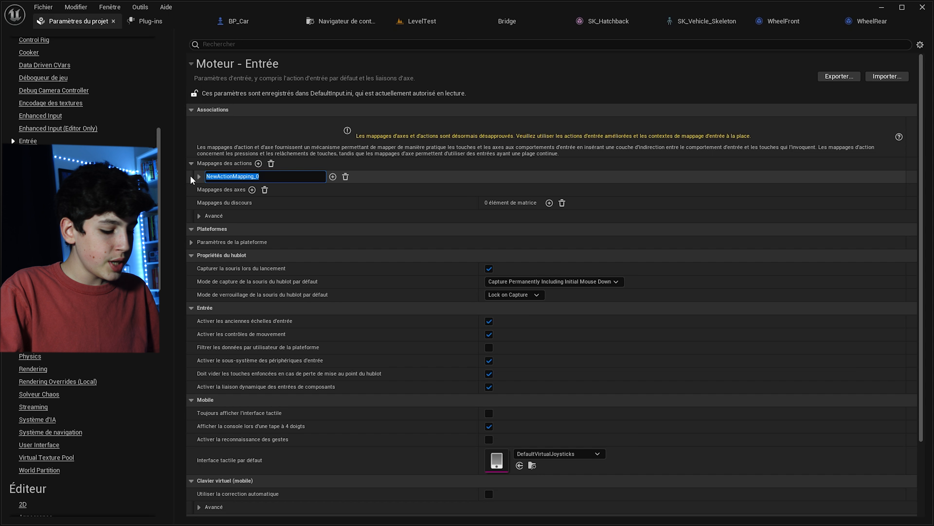
pyautogui.write('handbrake')
pyautogui.click(199, 177)
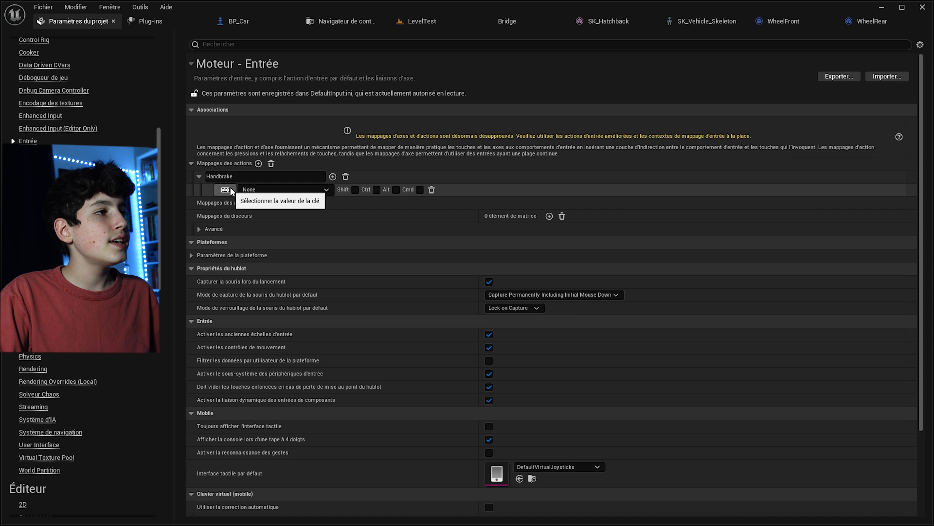
pyautogui.click(226, 190)
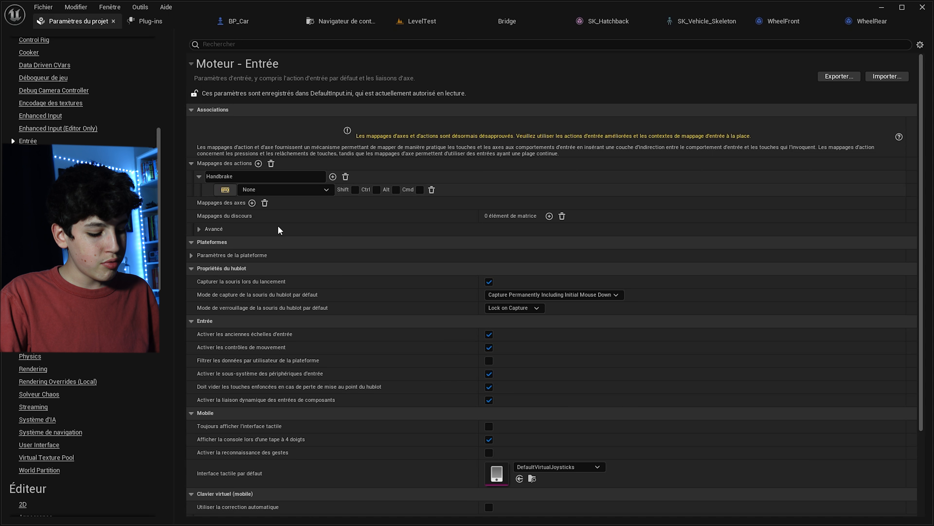
pyautogui.press('space')
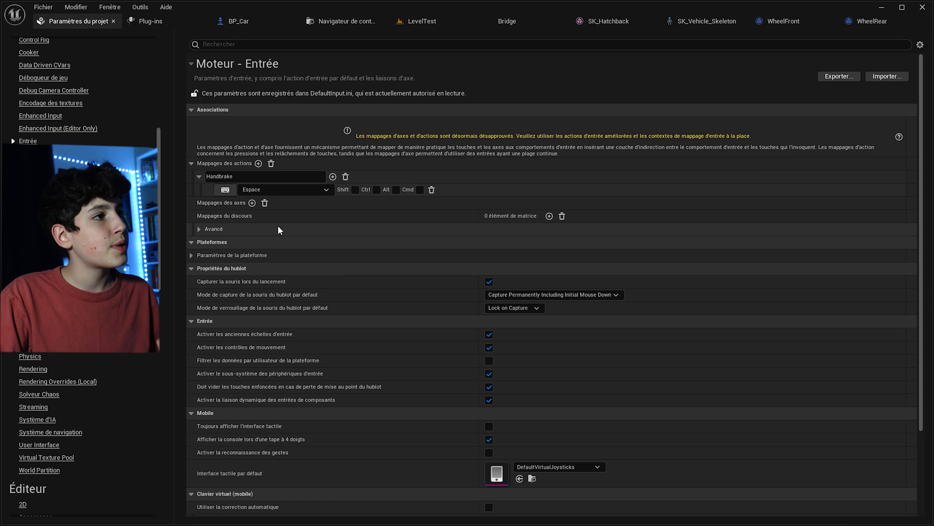
# Step: Add three axis mappings and expand each one to show its key binding
pyautogui.click(252, 203)
pyautogui.click(191, 202)
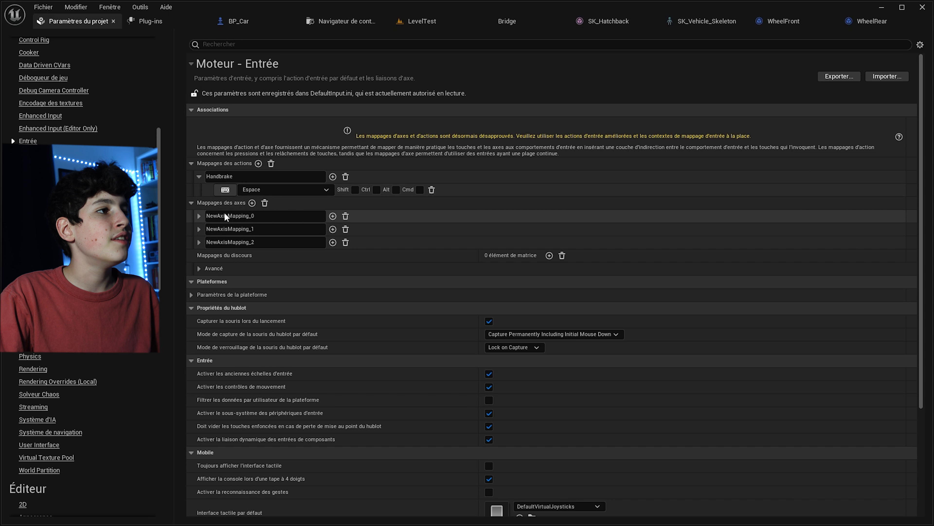
pyautogui.click(199, 216)
pyautogui.click(200, 242)
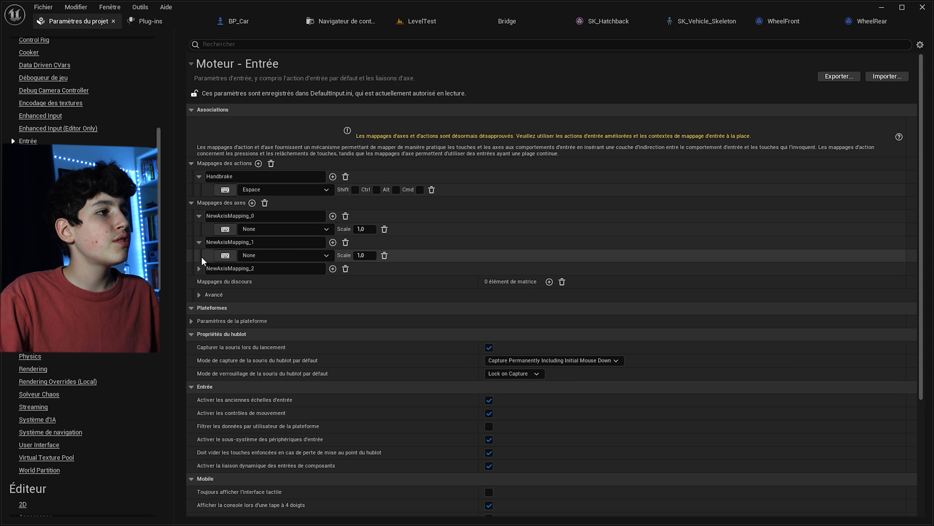
pyautogui.click(199, 268)
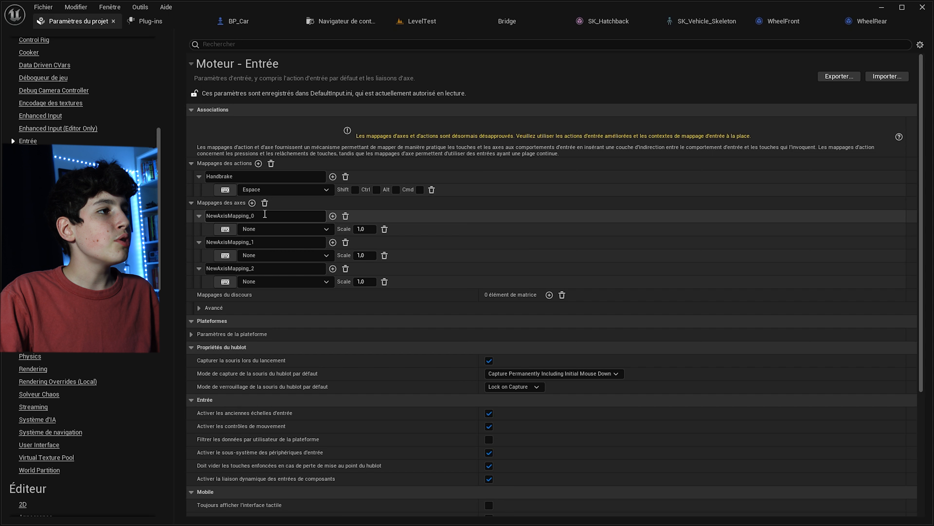
# Step: Name the three new axis mappings Throttle, Brake and Steering, in that order
pyautogui.click(235, 215)
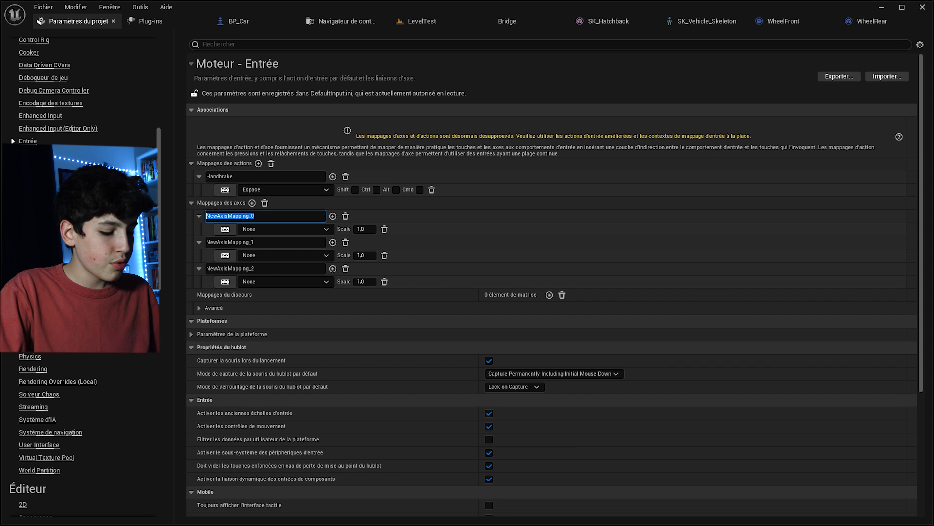
pyautogui.write('Throttle')
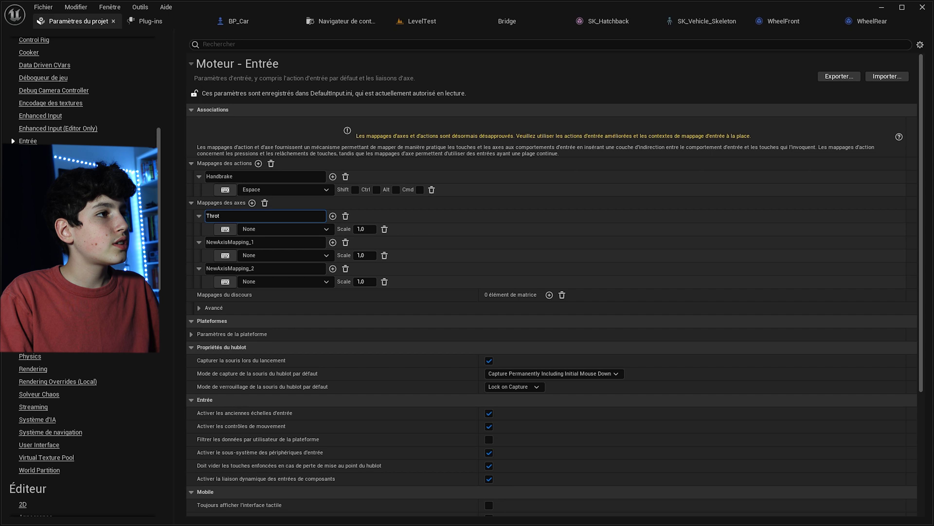
pyautogui.press('Return')
pyautogui.click(269, 229)
pyautogui.write('Brake')
pyautogui.press('Return')
pyautogui.click(289, 244)
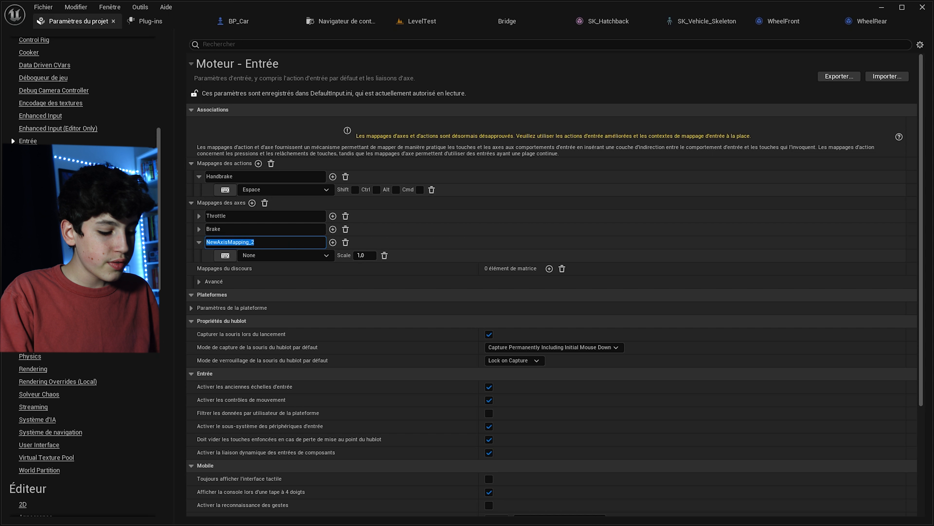
pyautogui.write('Steering')
pyautogui.press('Return')
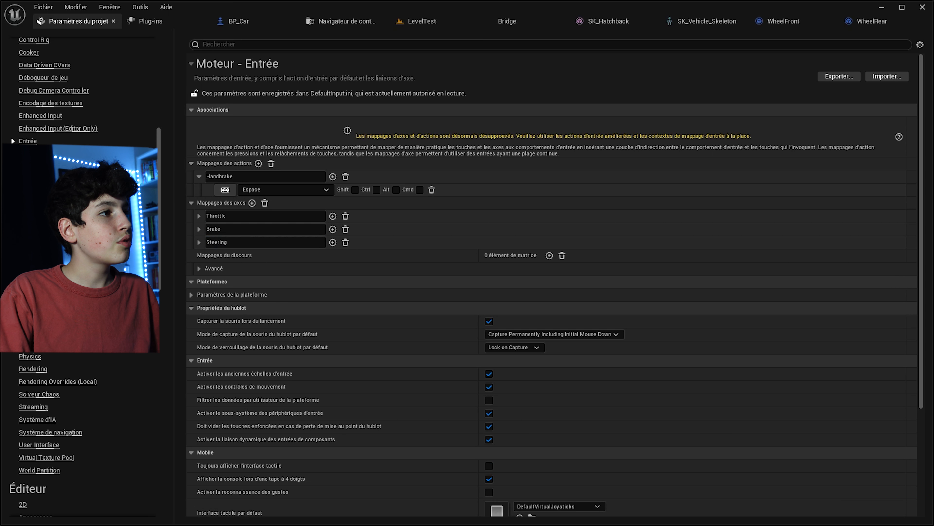
# Step: Bind the Throttle axis mapping to Z and the Brake axis mapping to S
pyautogui.click(210, 217)
pyautogui.click(227, 230)
pyautogui.press('z')
pyautogui.click(200, 243)
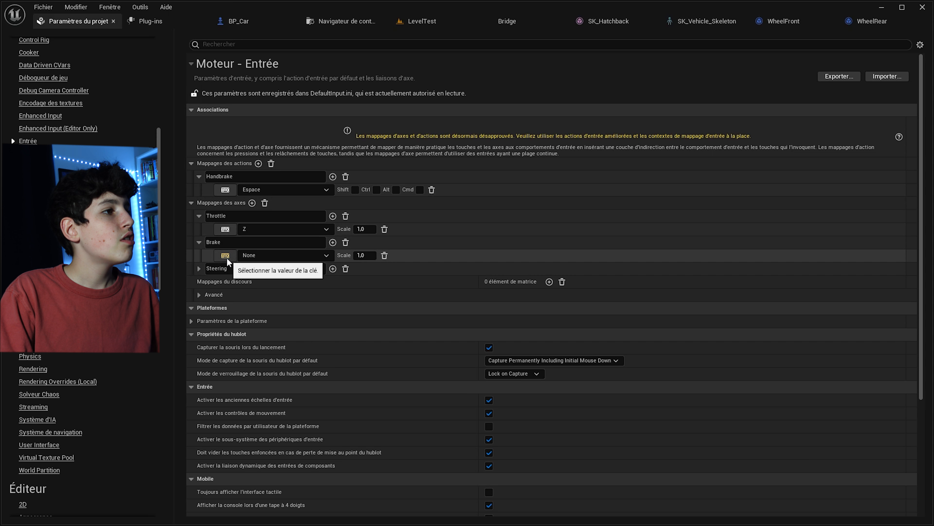
pyautogui.click(226, 255)
pyautogui.press('s')
# Step: Give the Steering axis mapping a second binding, assign D and Q, and set the scale of Q to -1
pyautogui.click(199, 268)
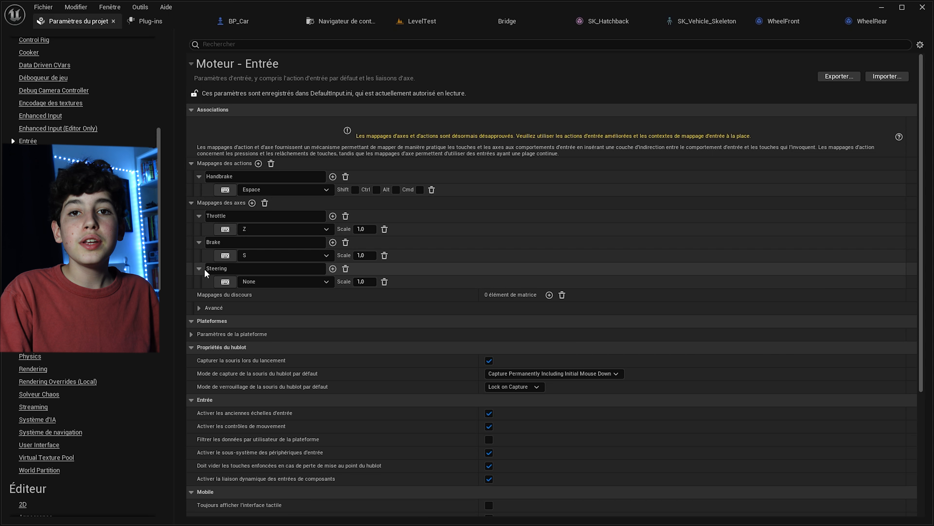
pyautogui.click(333, 268)
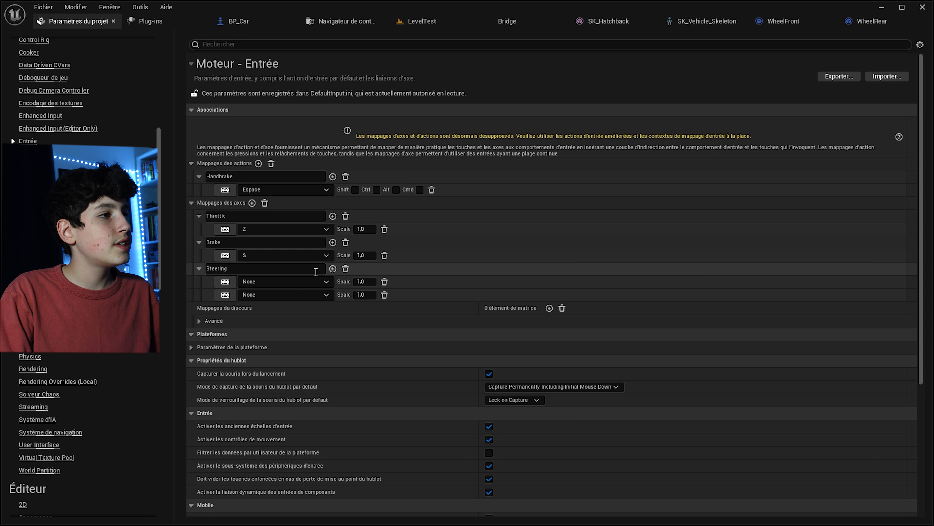
pyautogui.click(229, 282)
pyautogui.press('d')
pyautogui.click(225, 294)
pyautogui.press('q')
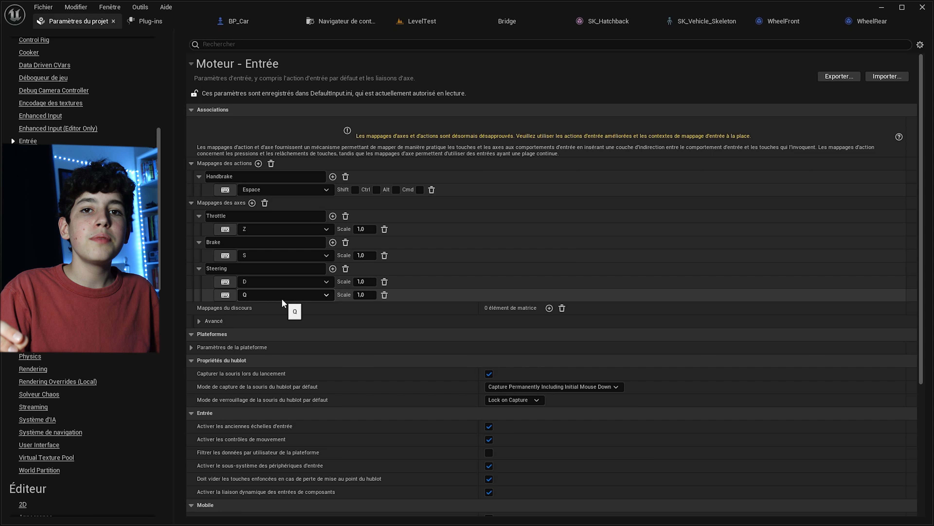
pyautogui.click(366, 292)
pyautogui.write('-1')
pyautogui.press('Return')
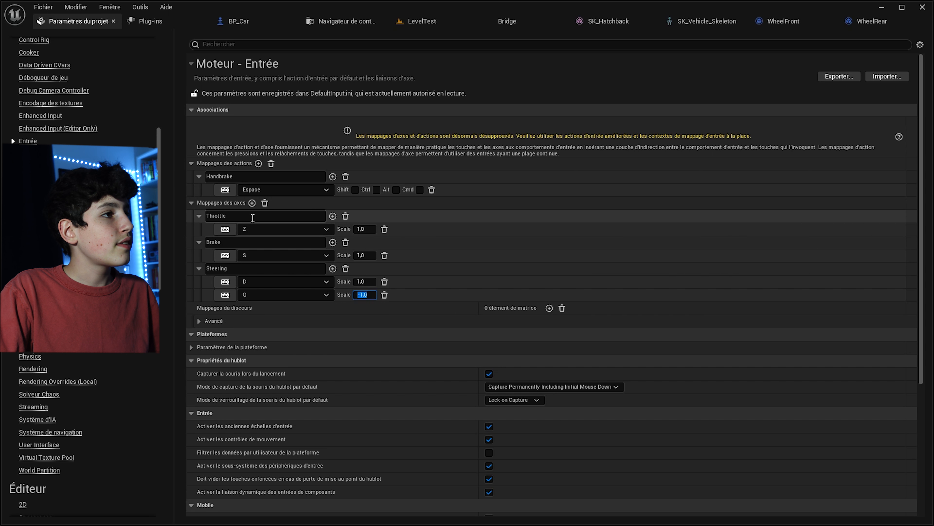
# Step: Add two more axis mappings and name the first one LookUp/Down
pyautogui.click(252, 203)
pyautogui.click(252, 203)
pyautogui.click(276, 308)
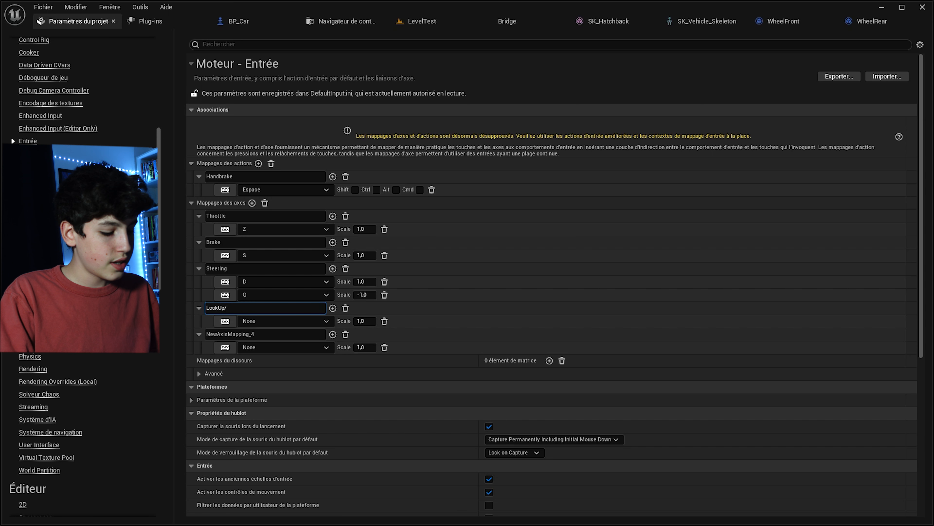
pyautogui.press('Return')
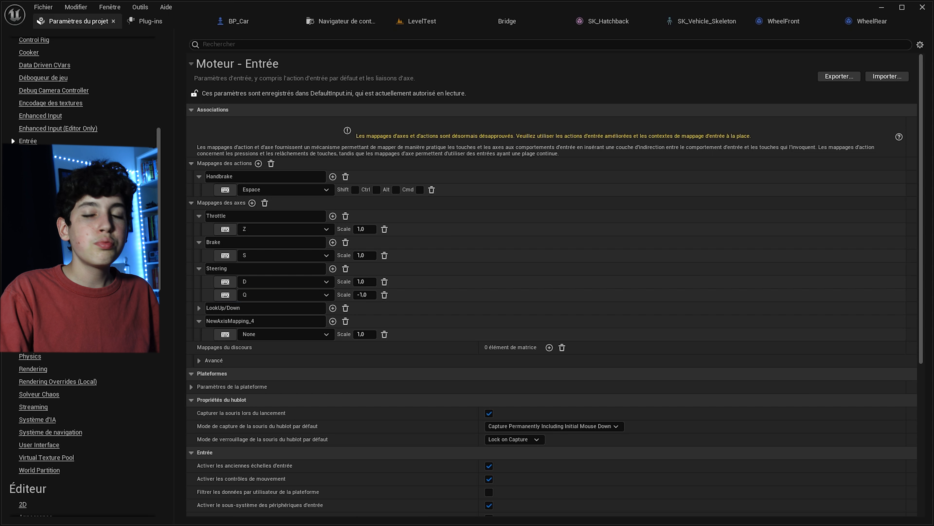
# Step: Rename the last new axis mapping LookRight/Left
pyautogui.click(262, 321)
pyautogui.hotkey('ctrl', 'a')
pyautogui.write('L')
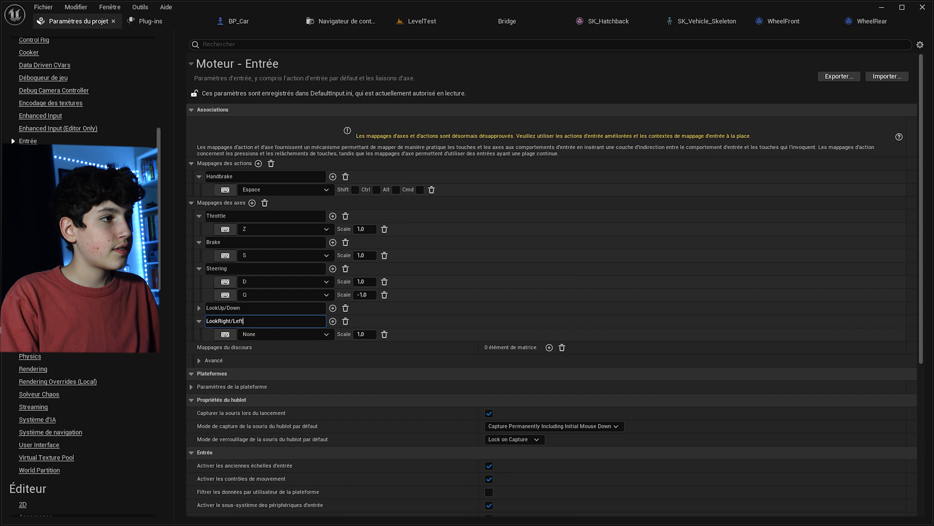
pyautogui.press('Return')
# Step: Expand both look axis mappings and bind LookUp/Down to Souris Y
pyautogui.click(199, 308)
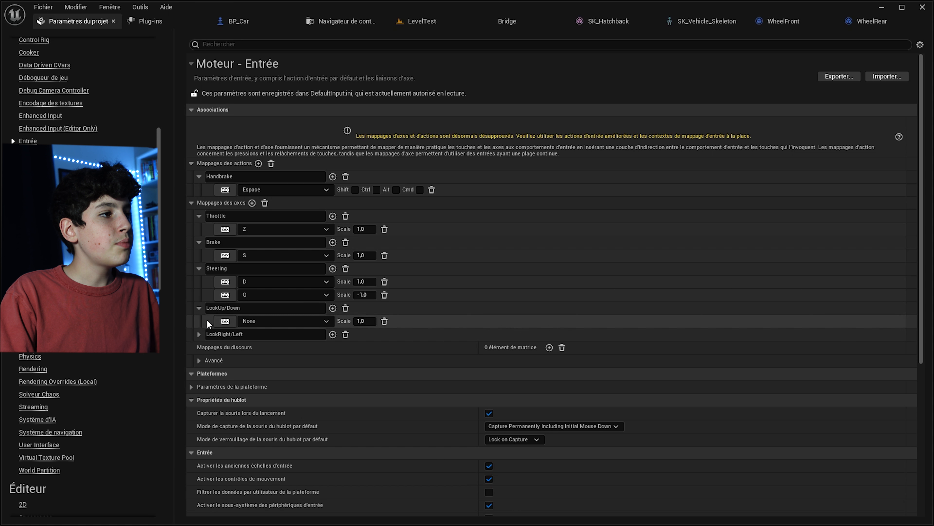
pyautogui.click(199, 333)
pyautogui.click(283, 321)
pyautogui.write('mous')
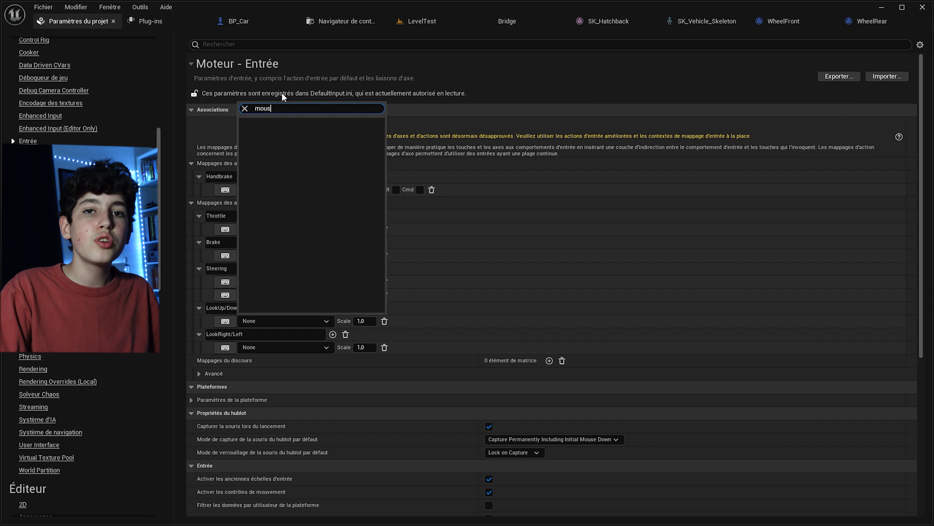
pyautogui.press('BackSpace')
pyautogui.press('BackSpace')
pyautogui.press('BackSpace')
pyautogui.press('BackSpace')
pyautogui.write('souris')
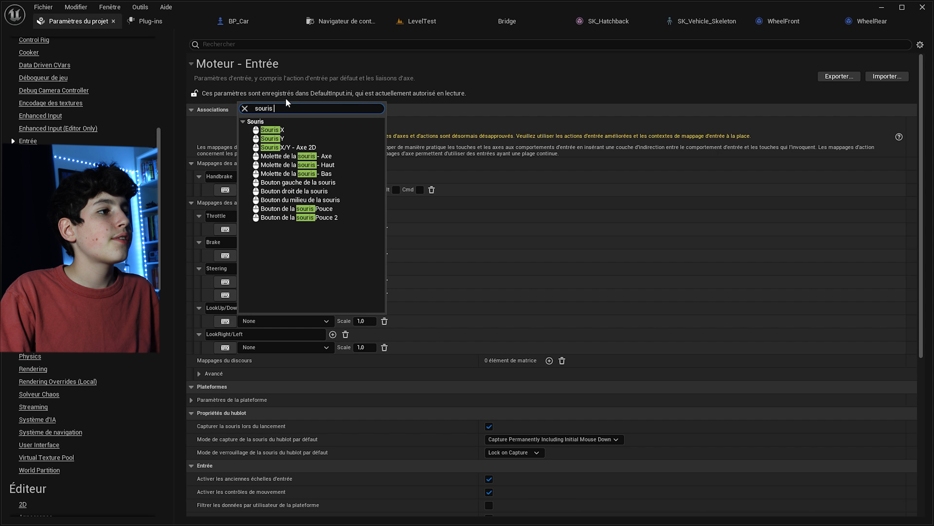
pyautogui.click(298, 137)
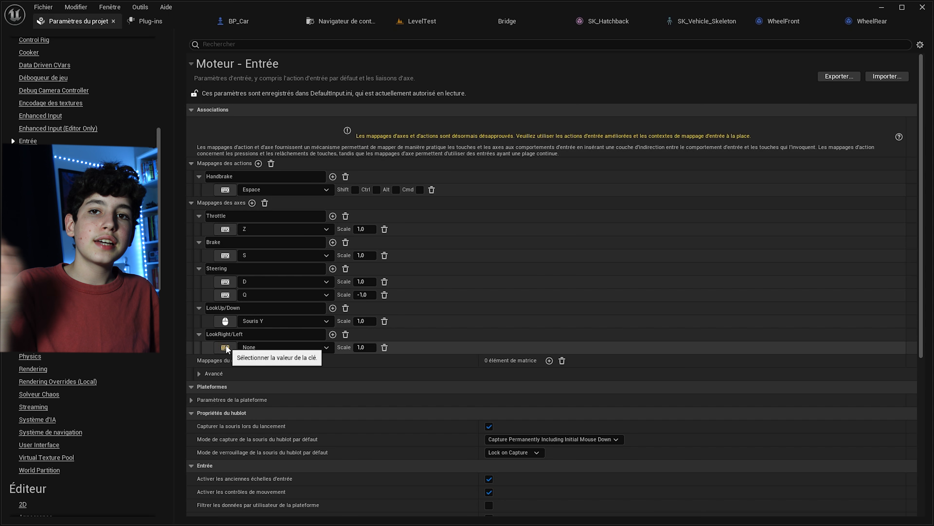
# Step: Bind the LookRight/Left axis mapping to Souris X and set the scale of LookUp/Down to -1
pyautogui.click(247, 347)
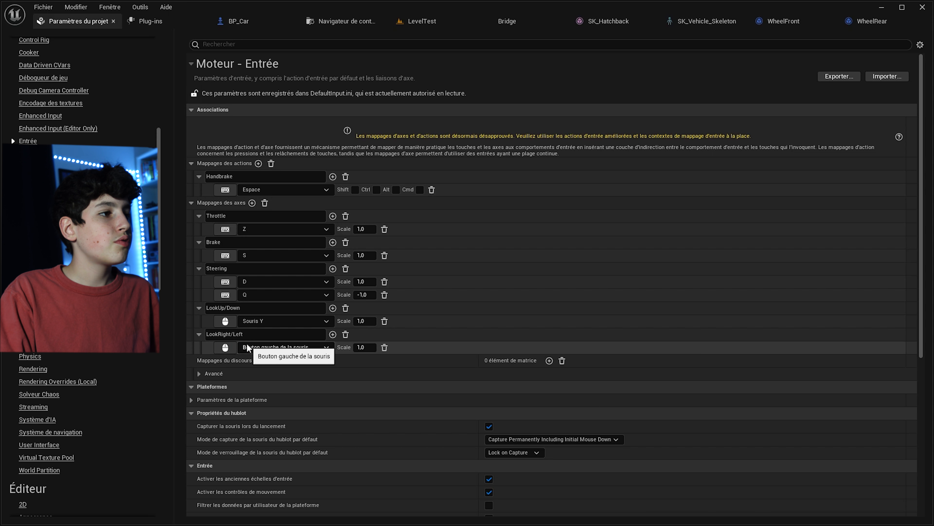
pyautogui.click(247, 347)
pyautogui.write('souris')
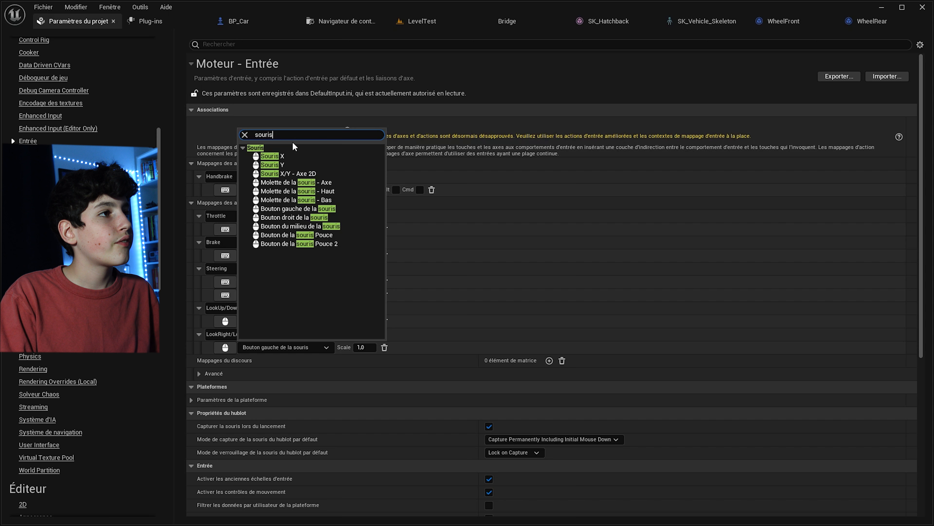
pyautogui.click(293, 150)
pyautogui.click(272, 150)
pyautogui.click(273, 155)
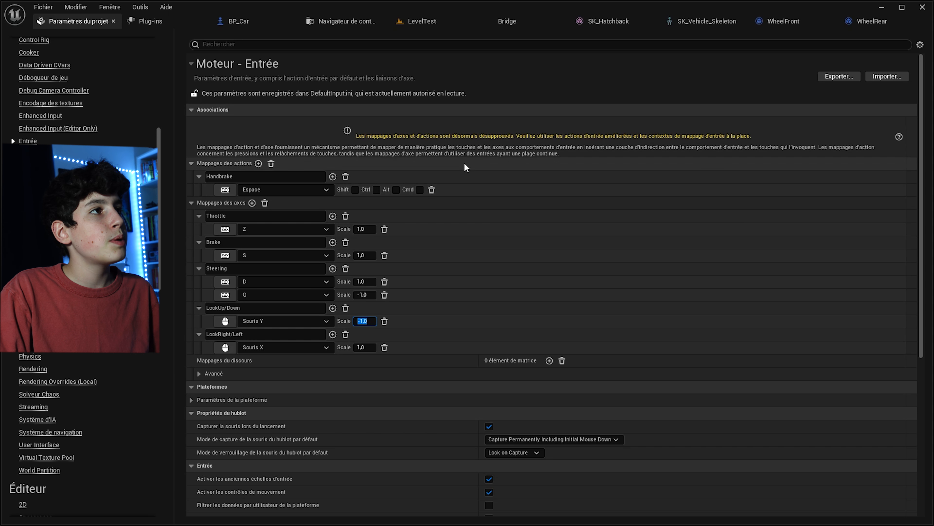
# Step: Open the event graph of the BP_Car Blueprint and enlarge the graph area by narrowing the surrounding panels
pyautogui.click(239, 22)
pyautogui.press('w')
pyautogui.moveTo(494, 220); pyautogui.dragTo(523, 193, button='right')
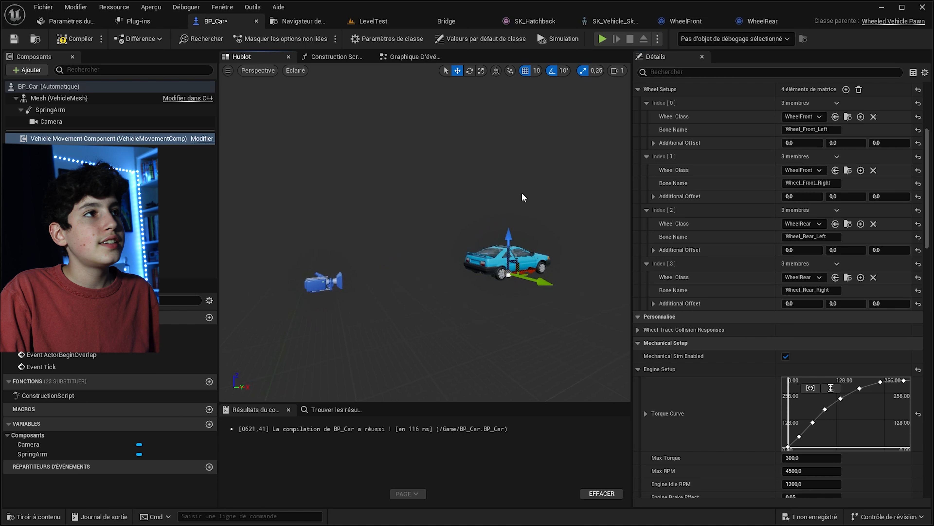
pyautogui.click(411, 59)
pyautogui.scroll(-6, 372, 199)
pyautogui.moveTo(373, 200); pyautogui.dragTo(375, 254, button='right')
pyautogui.scroll(5, 375, 243)
pyautogui.moveTo(352, 212); pyautogui.dragTo(362, 190, button='right')
pyautogui.moveTo(333, 161); pyautogui.dragTo(573, 354)
pyautogui.moveTo(631, 351); pyautogui.dragTo(813, 350)
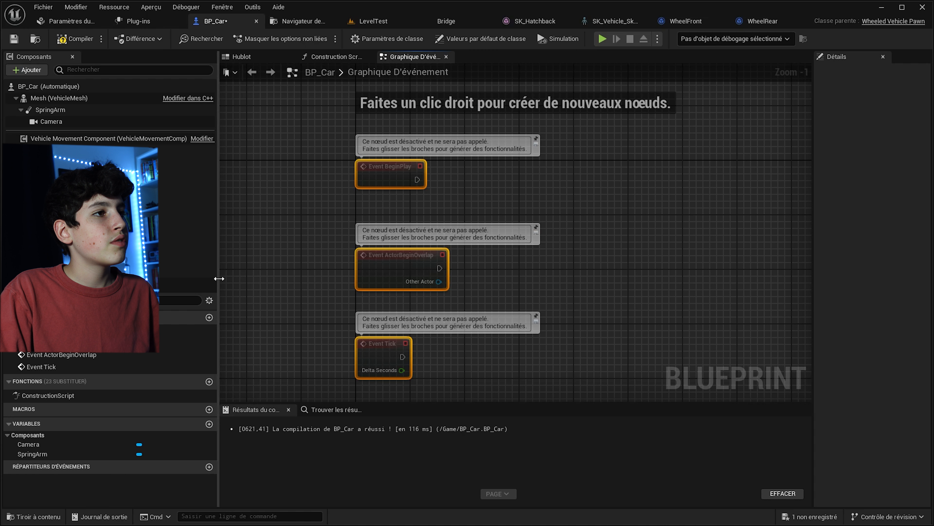
pyautogui.moveTo(213, 278); pyautogui.dragTo(126, 278)
# Step: Delete the default BeginPlay, ActorBeginOverlap and Tick event nodes from the graph
pyautogui.moveTo(261, 134); pyautogui.dragTo(501, 365)
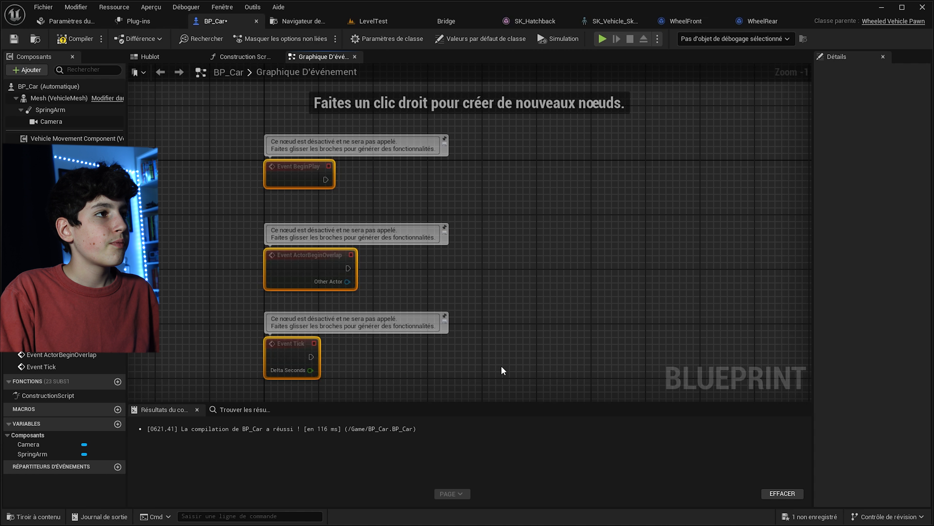
pyautogui.press('Delete')
pyautogui.scroll(1, 319, 215)
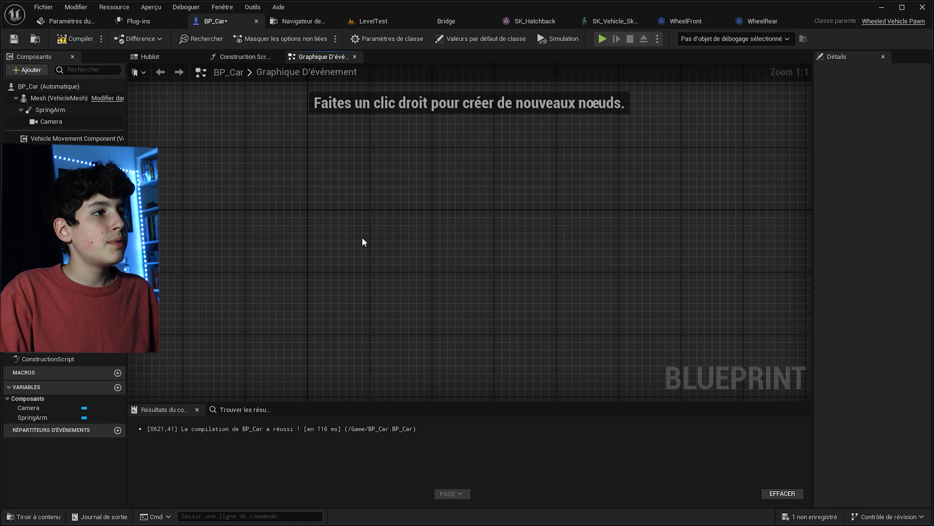
# Step: Add the LookUp/Down and LookRight/Left axis event nodes to the event graph
pyautogui.rightClick(345, 216)
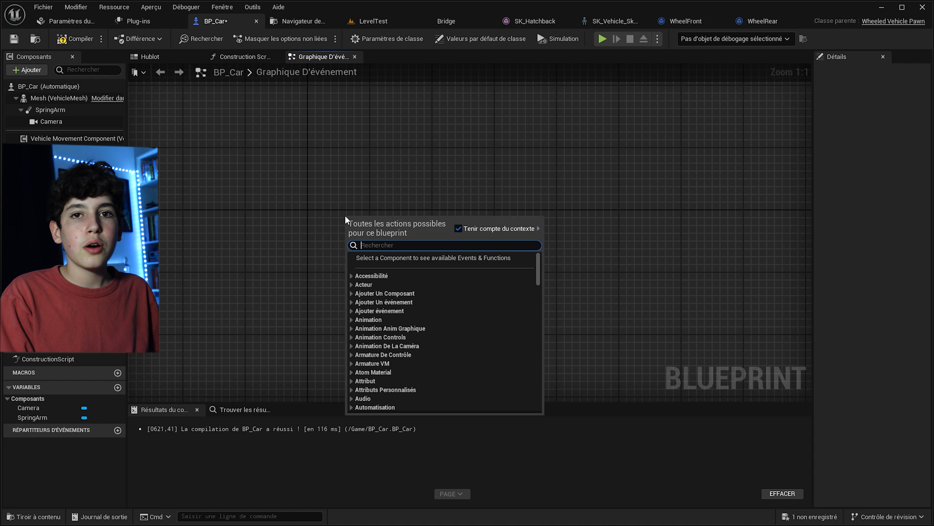
pyautogui.write('event')
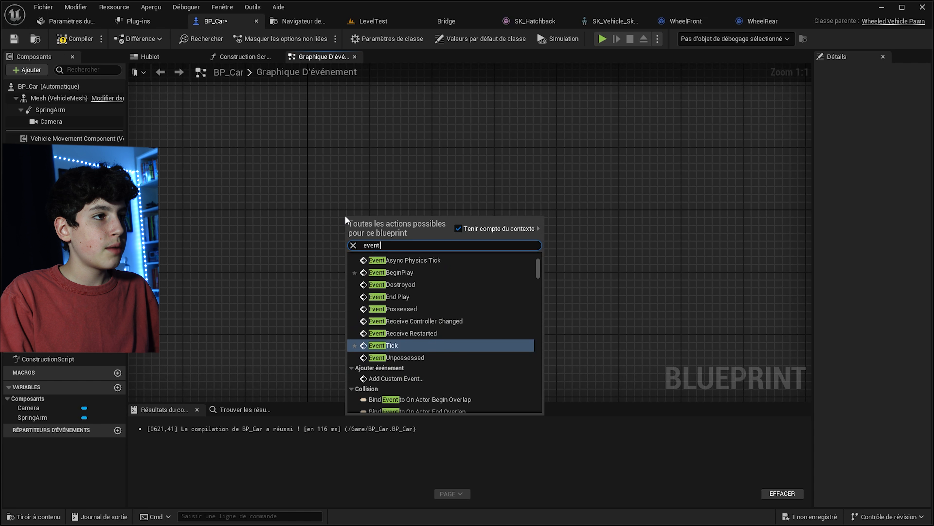
pyautogui.write(' look')
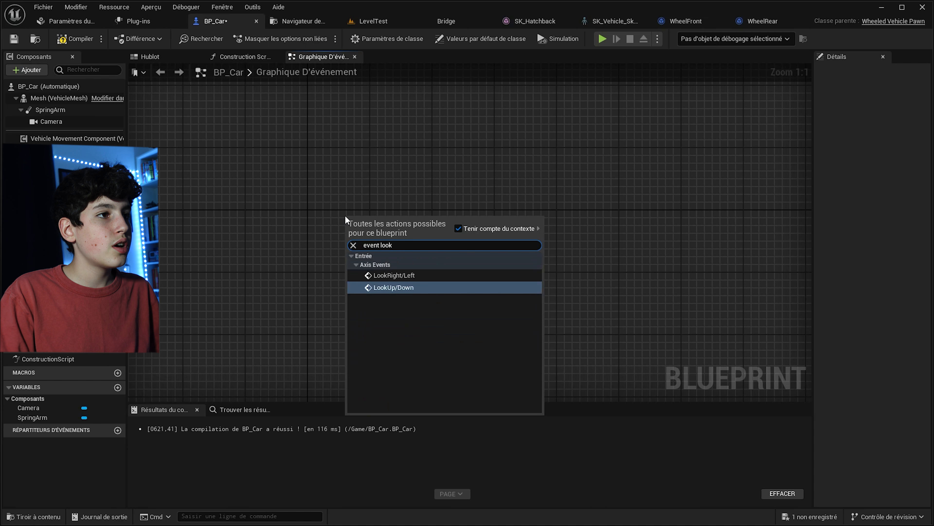
pyautogui.press('Return')
pyautogui.rightClick(339, 324)
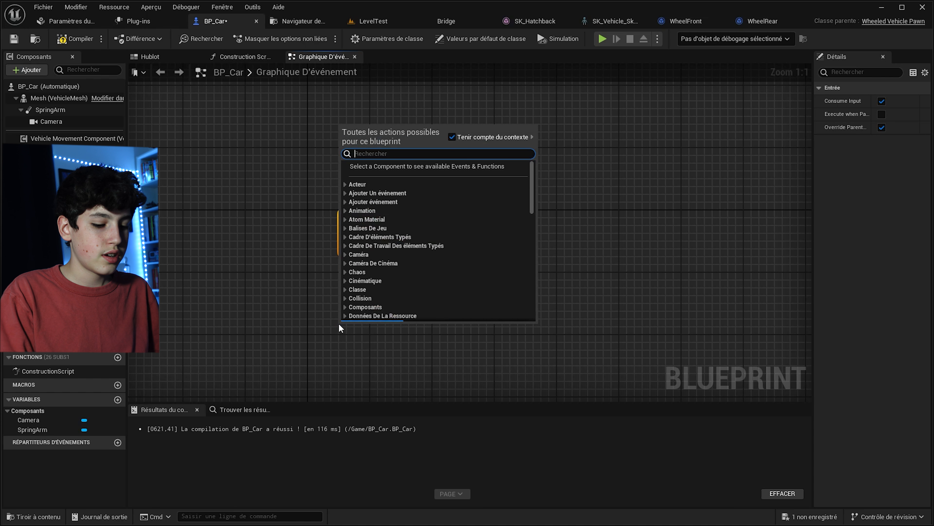
pyautogui.write('lookr')
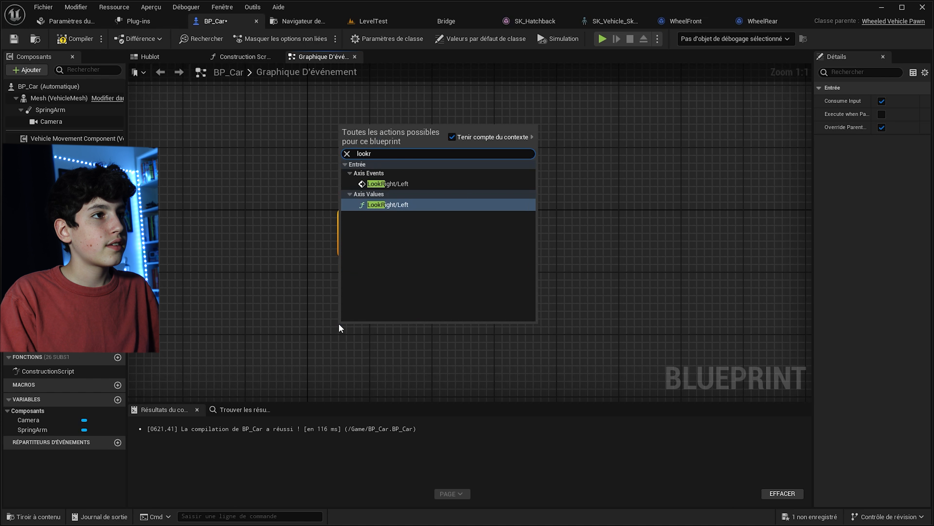
pyautogui.click(396, 184)
# Step: Connect an Add Controller Pitch Input node to LookUp/Down, feed its Val from Axis Value, and move the pair higher
pyautogui.moveTo(428, 232); pyautogui.dragTo(523, 231)
pyautogui.write('add controller')
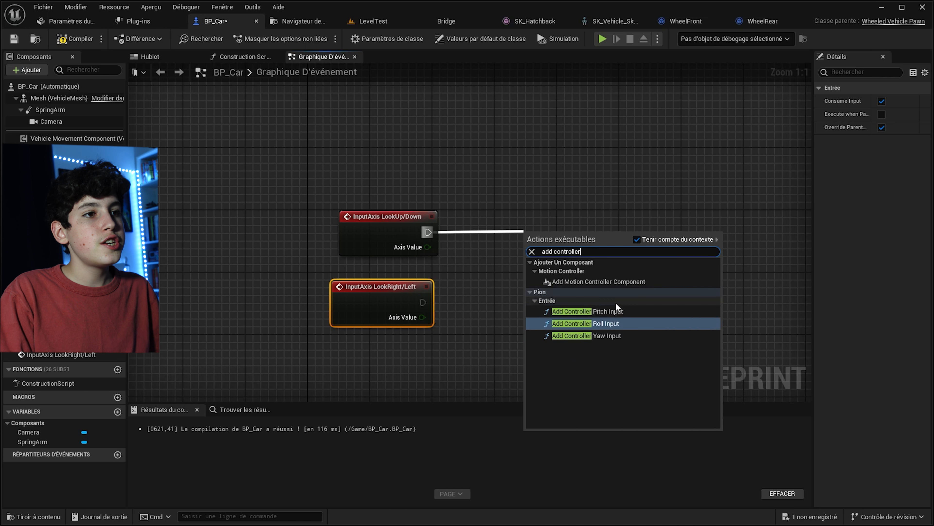
pyautogui.click(608, 311)
pyautogui.moveTo(428, 247); pyautogui.dragTo(527, 262)
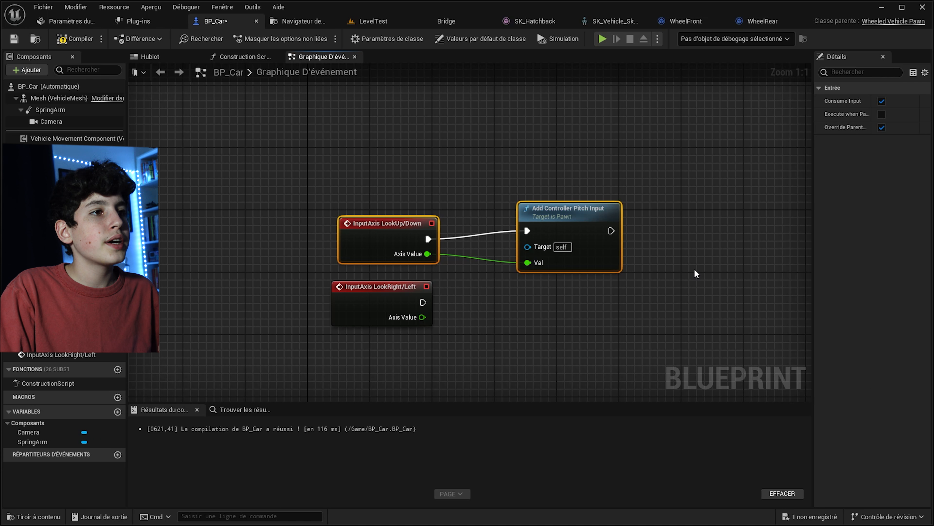
pyautogui.moveTo(564, 216); pyautogui.dragTo(572, 126)
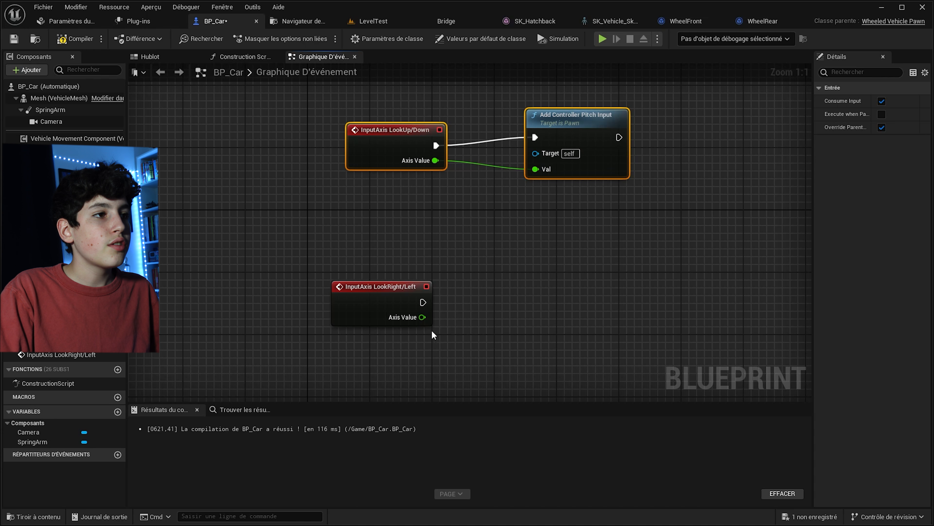
# Step: Connect an Add Controller Yaw Input node to LookRight/Left, feed its Val from Axis Value, and align the pair beneath the pitch nodes
pyautogui.moveTo(424, 302); pyautogui.dragTo(525, 270)
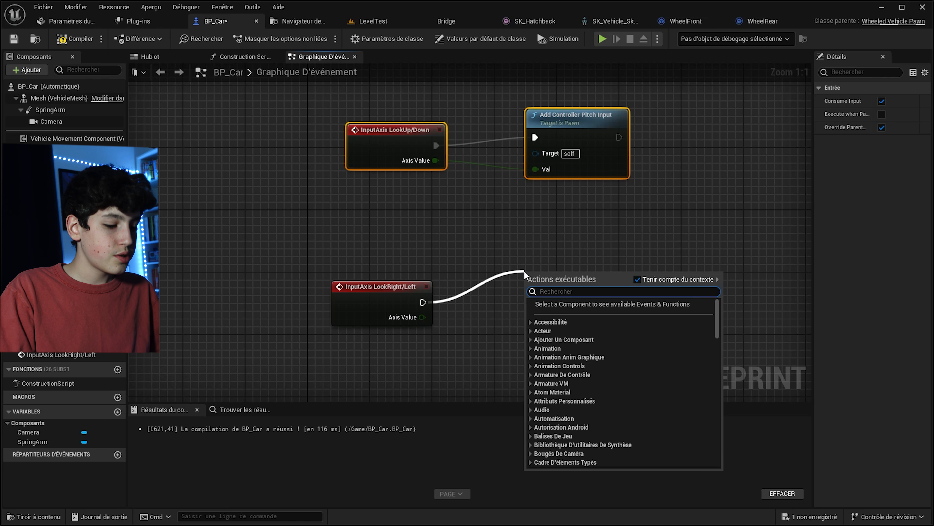
pyautogui.write('ad d')
pyautogui.press('BackSpace')
pyautogui.press('BackSpace')
pyautogui.write('d contrll')
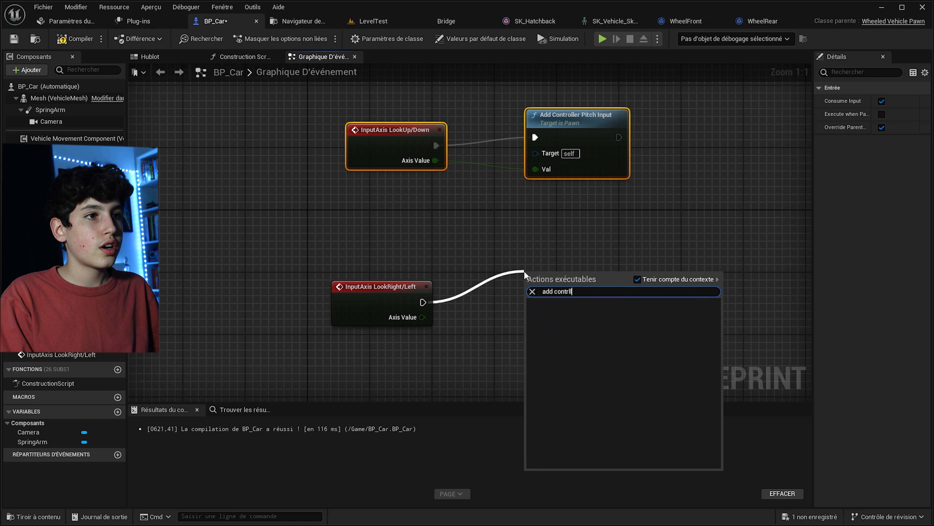
pyautogui.press('BackSpace')
pyautogui.press('BackSpace')
pyautogui.write('oller')
pyautogui.click(667, 374)
pyautogui.moveTo(512, 340); pyautogui.dragTo(402, 315)
pyautogui.moveTo(361, 245); pyautogui.dragTo(641, 385)
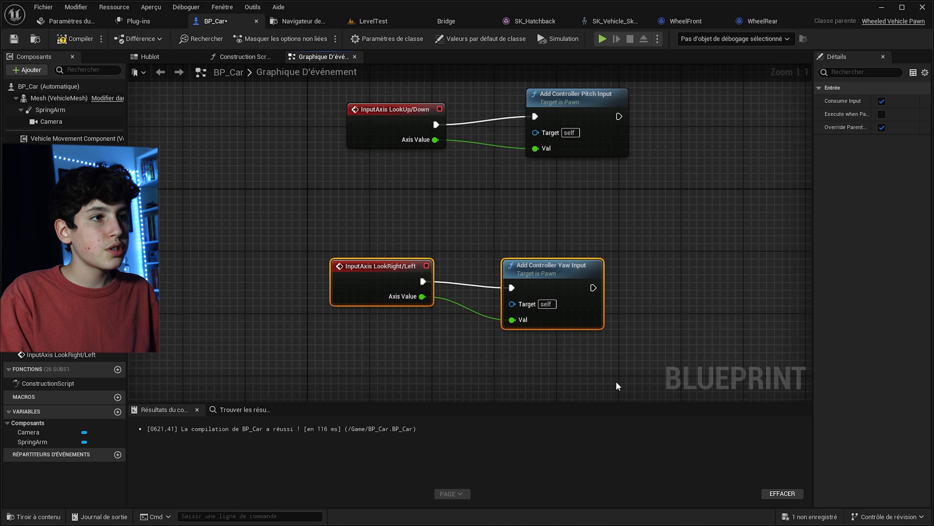
pyautogui.moveTo(554, 283); pyautogui.dragTo(581, 212)
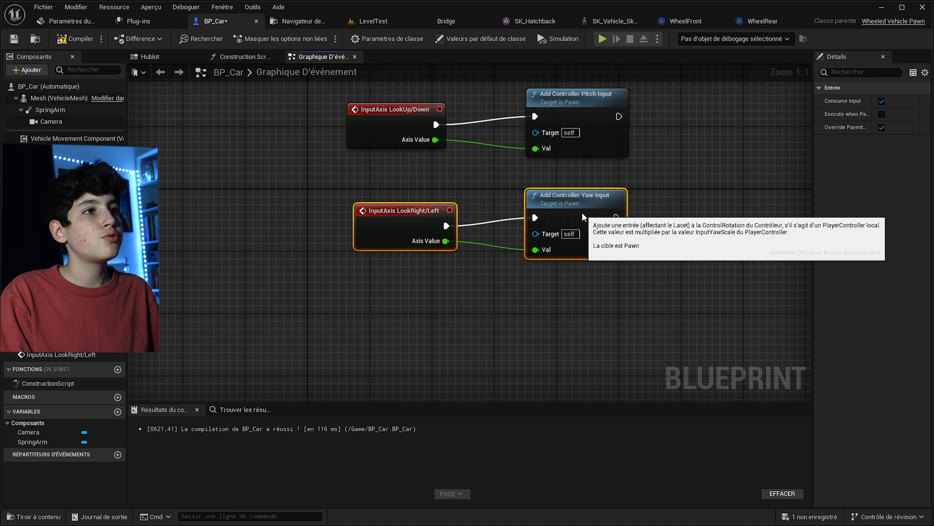
# Step: Group the four camera look nodes in a comment box titled Camera Movements
pyautogui.moveTo(555, 233); pyautogui.dragTo(555, 346, button='right')
pyautogui.moveTo(374, 142); pyautogui.dragTo(677, 370)
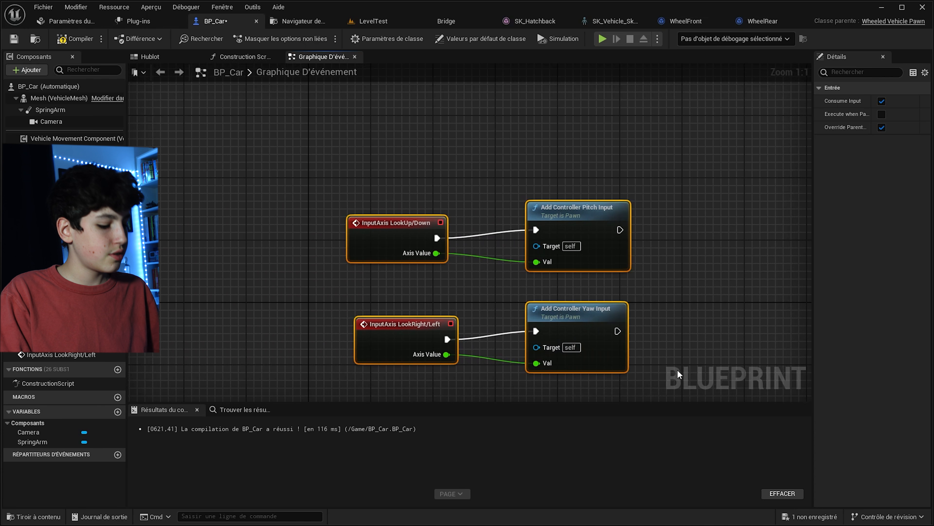
pyautogui.press('c')
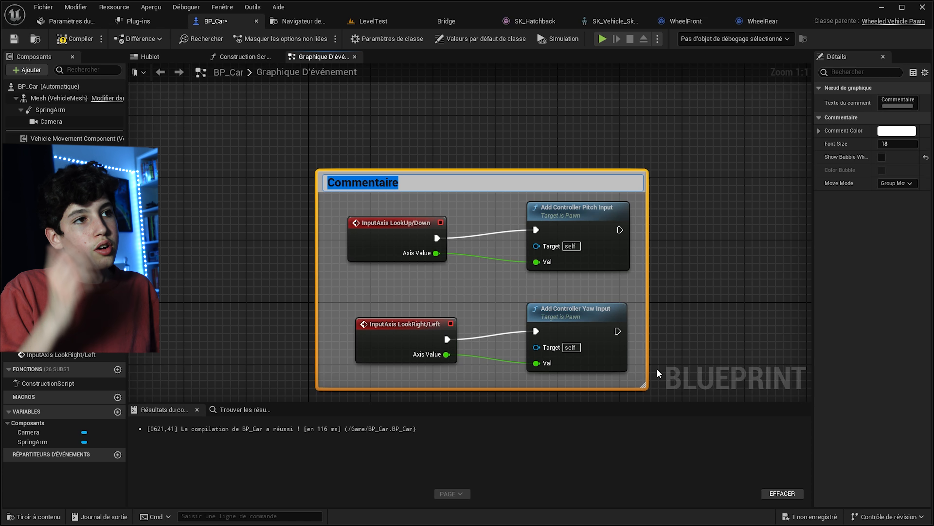
pyautogui.press('BackSpace')
pyautogui.write('Camzere')
pyautogui.press('BackSpace')
pyautogui.press('BackSpace')
pyautogui.press('BackSpace')
pyautogui.press('BackSpace')
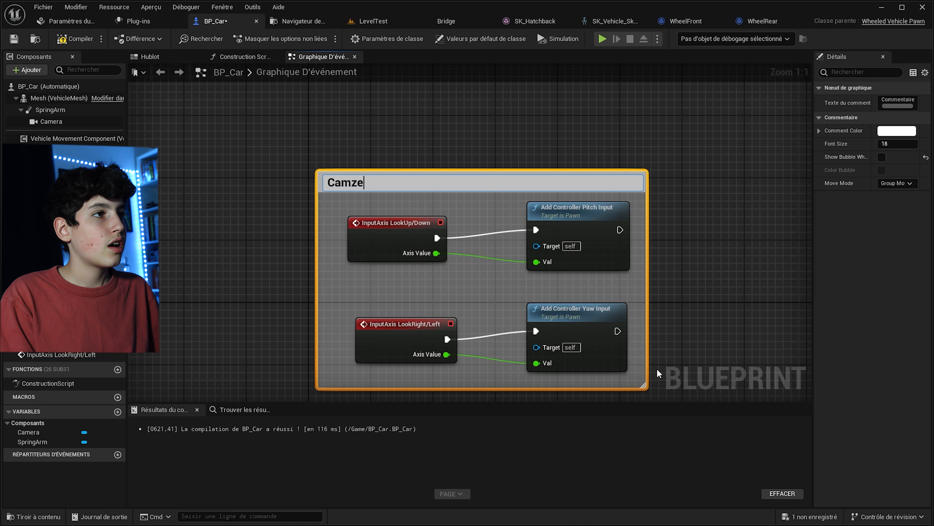
pyautogui.write('era Movements')
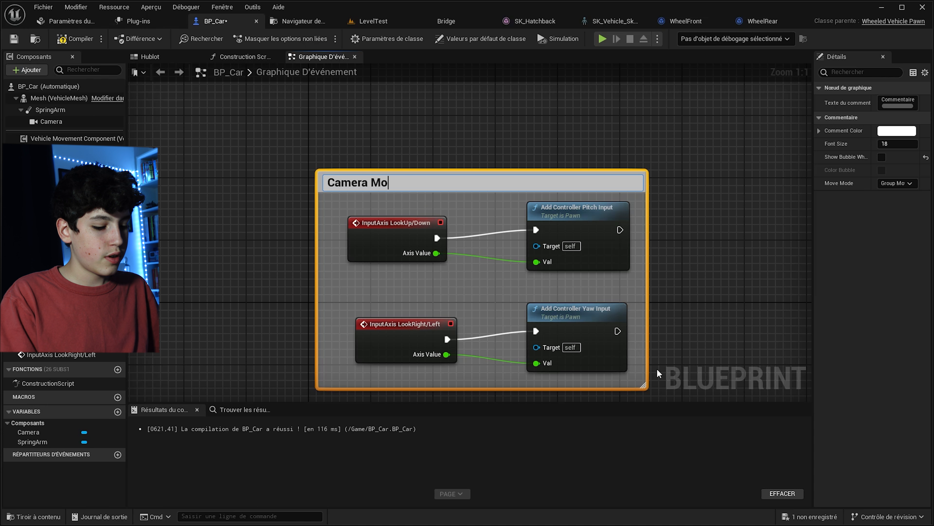
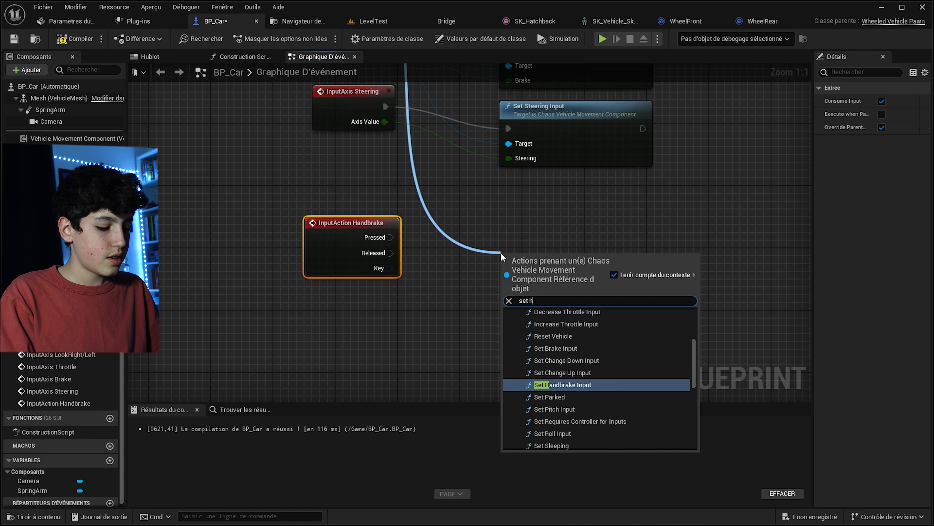
# Step: Add a Set Handbrake Input node from the Vehicle Movement Component, duplicate it below, and wire the copy's Target to the same component
pyautogui.press('Return')
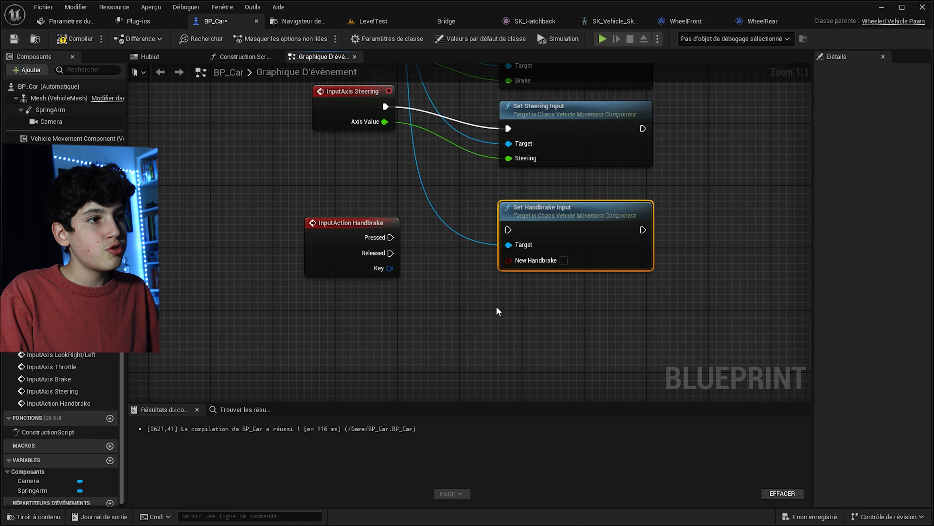
pyautogui.hotkey('ctrl', 'd')
pyautogui.moveTo(576, 308); pyautogui.dragTo(574, 300)
pyautogui.moveTo(508, 331); pyautogui.dragTo(401, 137)
pyautogui.moveTo(397, 369); pyautogui.dragTo(406, 189, button='right')
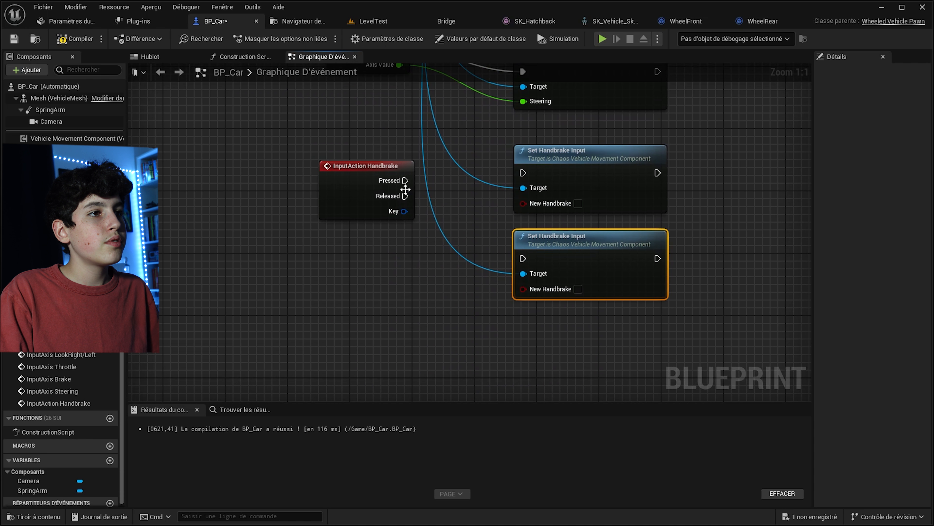
# Step: Connect Handbrake's Pressed and Released outputs to the upper and lower Set Handbrake Input nodes, enabling New Handbrake on the upper one
pyautogui.moveTo(523, 258); pyautogui.dragTo(406, 196)
pyautogui.moveTo(523, 173); pyautogui.dragTo(405, 180)
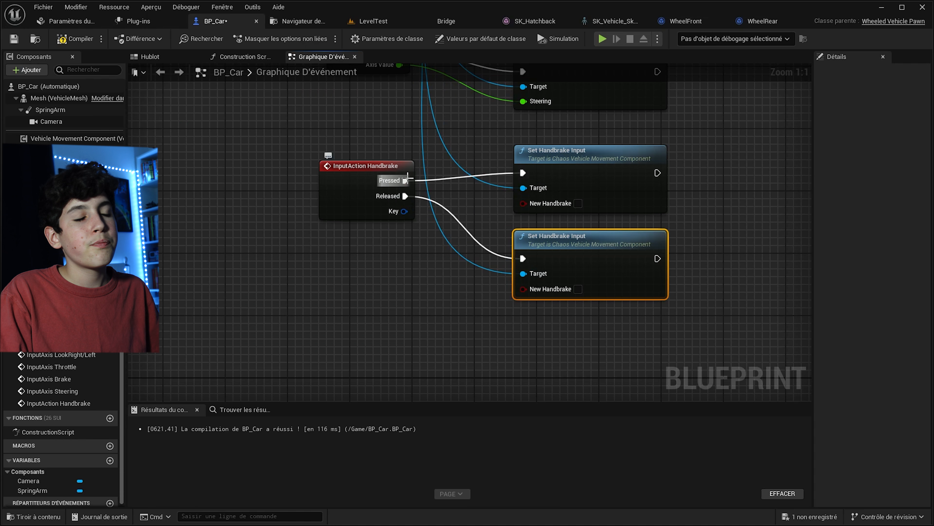
pyautogui.click(376, 173)
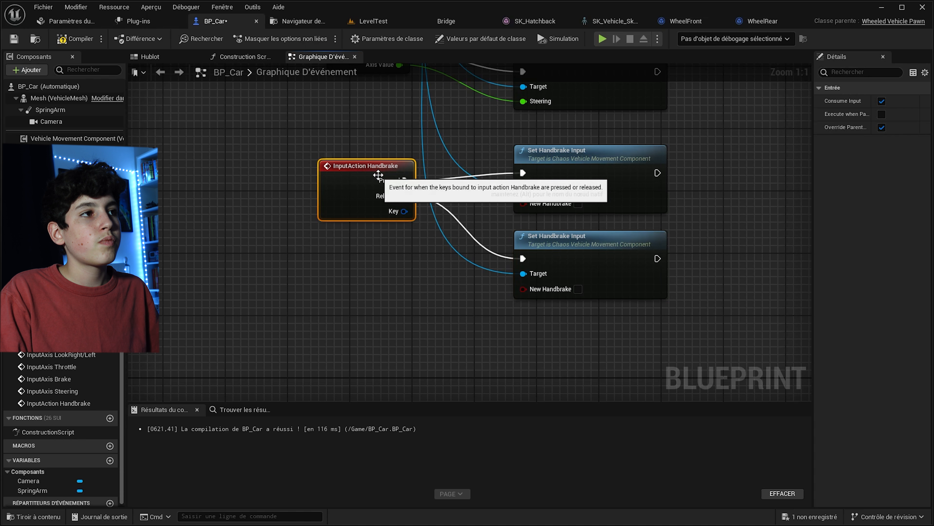
pyautogui.moveTo(581, 130); pyautogui.dragTo(626, 183)
pyautogui.click(579, 204)
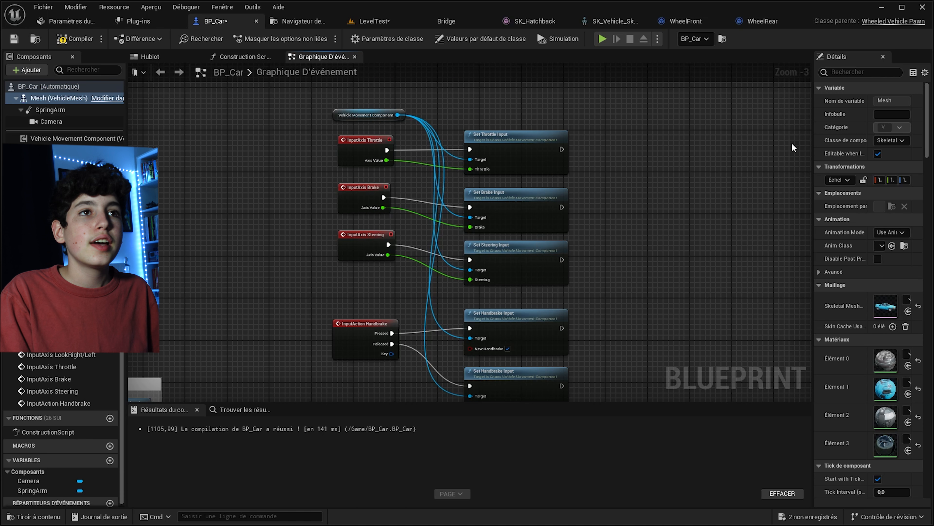
# Step: Enable Simulate Physics on the car's Mesh component, clear the property filter and compile the Blueprint
pyautogui.moveTo(813, 157); pyautogui.dragTo(617, 158)
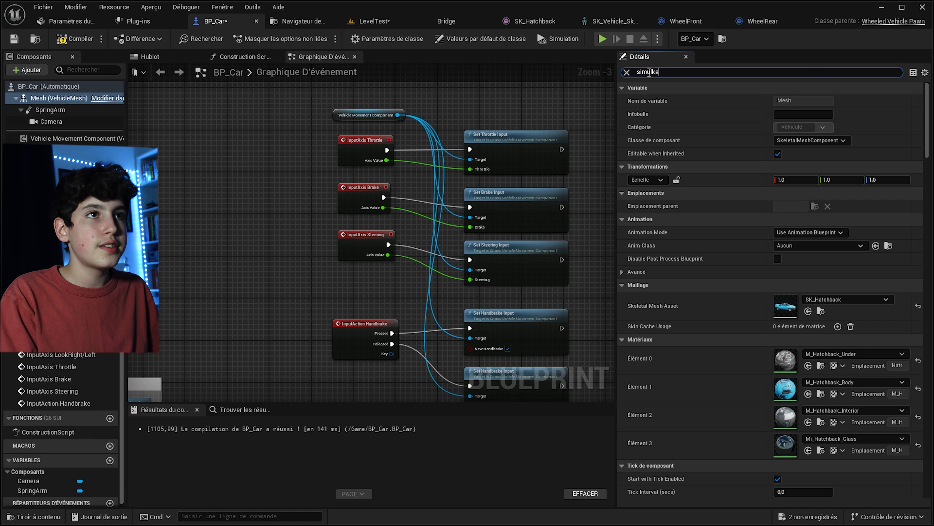
pyautogui.write('e')
pyautogui.click(779, 104)
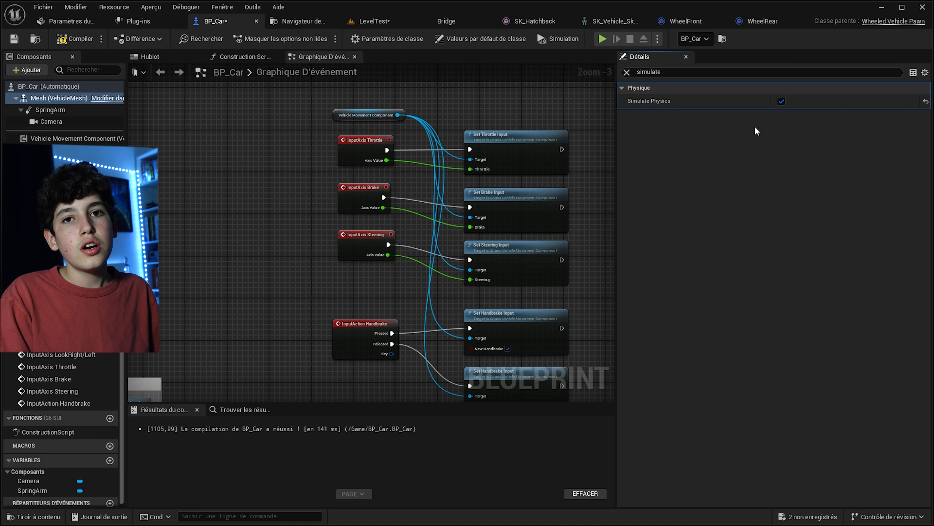
pyautogui.click(628, 72)
pyautogui.moveTo(617, 95); pyautogui.dragTo(713, 95)
pyautogui.click(75, 39)
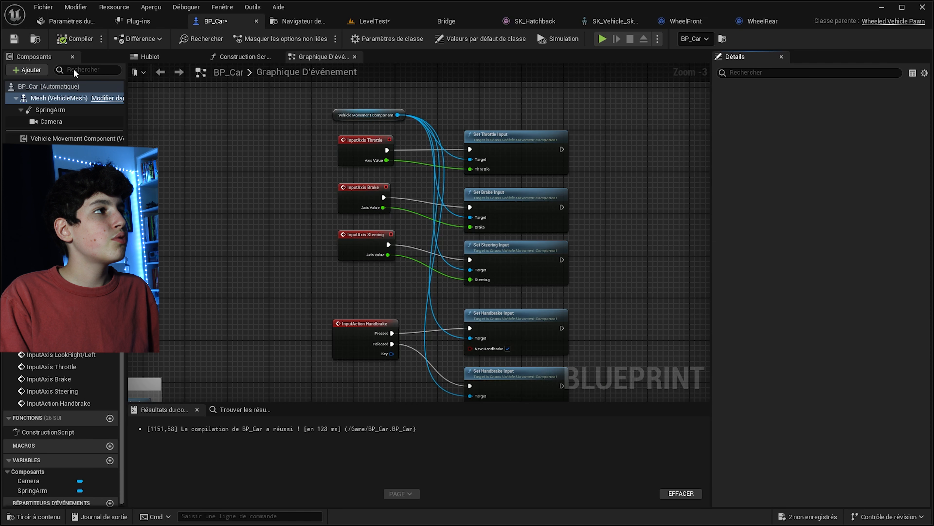
# Step: Enable Use Pawn Control Rotation on the SpringArm component and compile the Blueprint
pyautogui.click(59, 98)
pyautogui.click(50, 109)
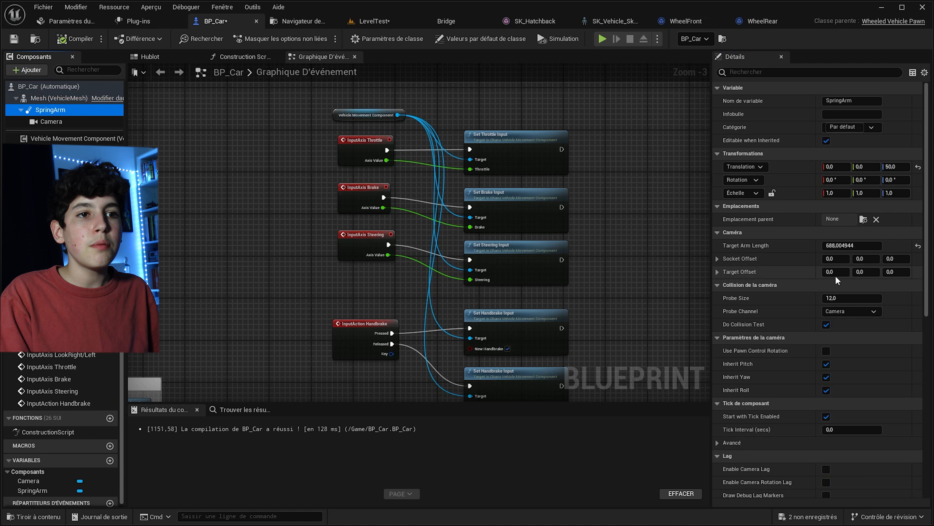
pyautogui.click(824, 352)
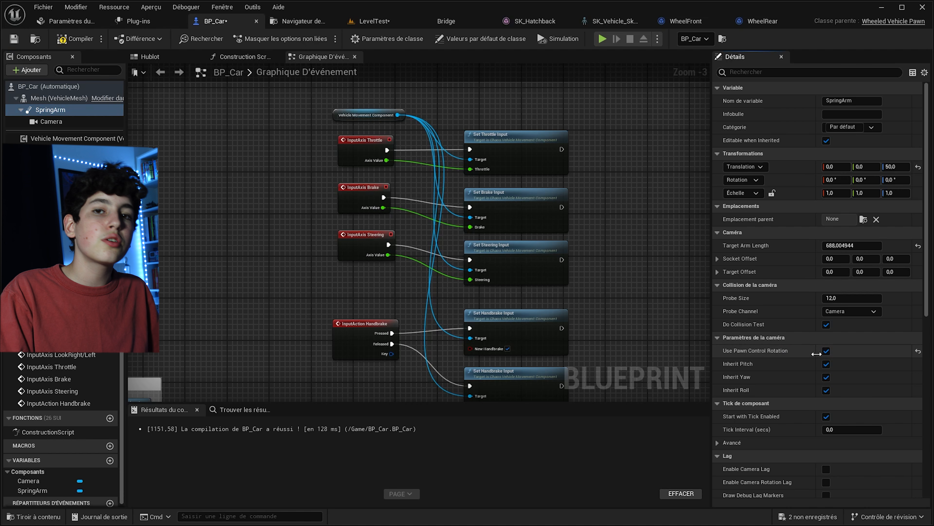
pyautogui.click(73, 40)
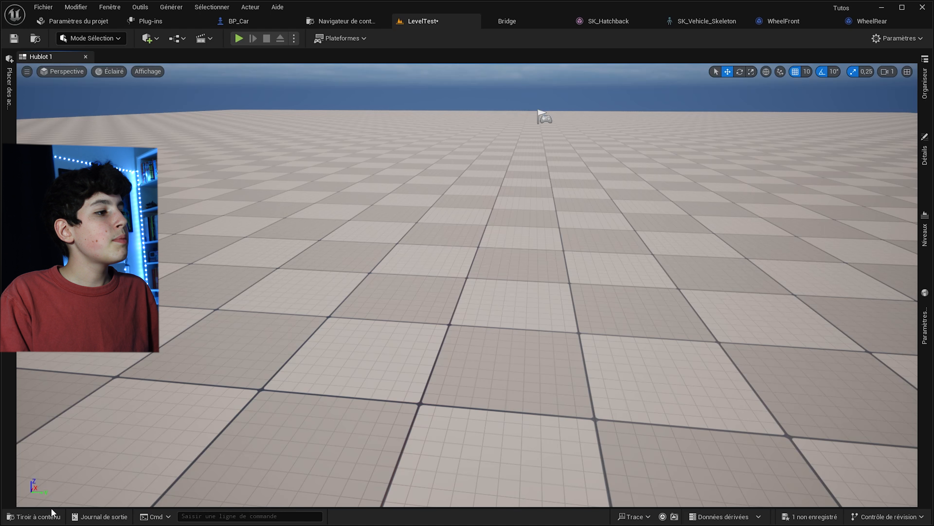
# Step: Place a BP_Car instance on the floor of the LevelTest level
pyautogui.click(61, 517)
pyautogui.moveTo(224, 427); pyautogui.dragTo(428, 270)
pyautogui.moveTo(438, 275); pyautogui.dragTo(427, 258, button='right')
pyautogui.scroll(-7, 444, 279)
# Step: Enable automatic player possession on the placed BP_Car through its Auto Possess Player setting, and save the level
pyautogui.click(930, 165)
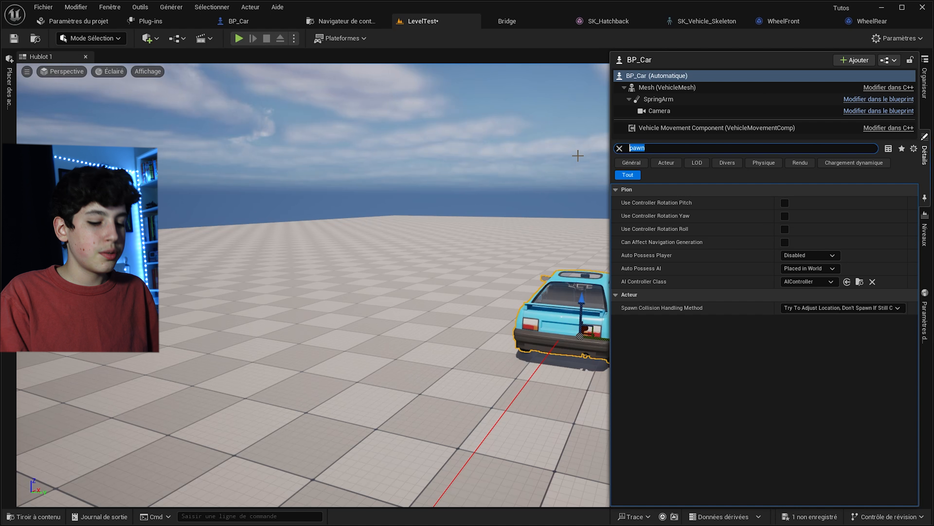
pyautogui.write('pa')
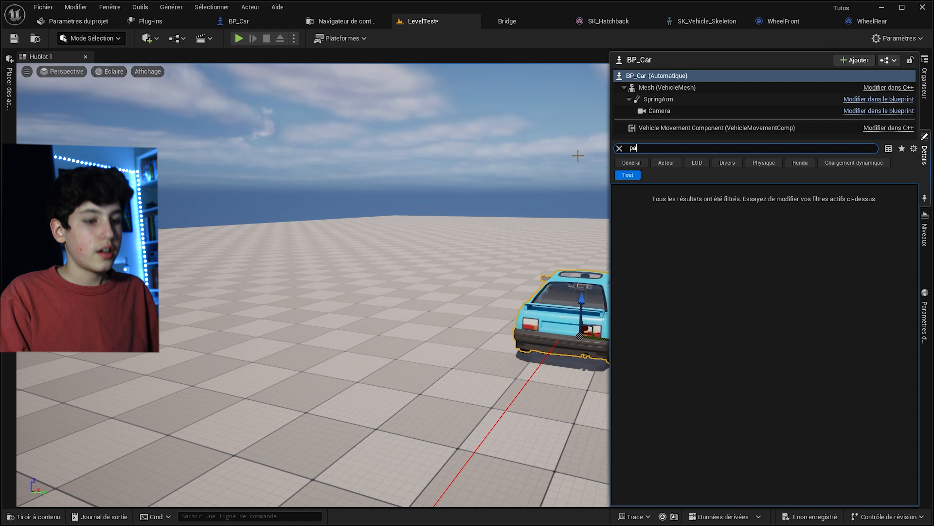
pyautogui.write('xwnwn')
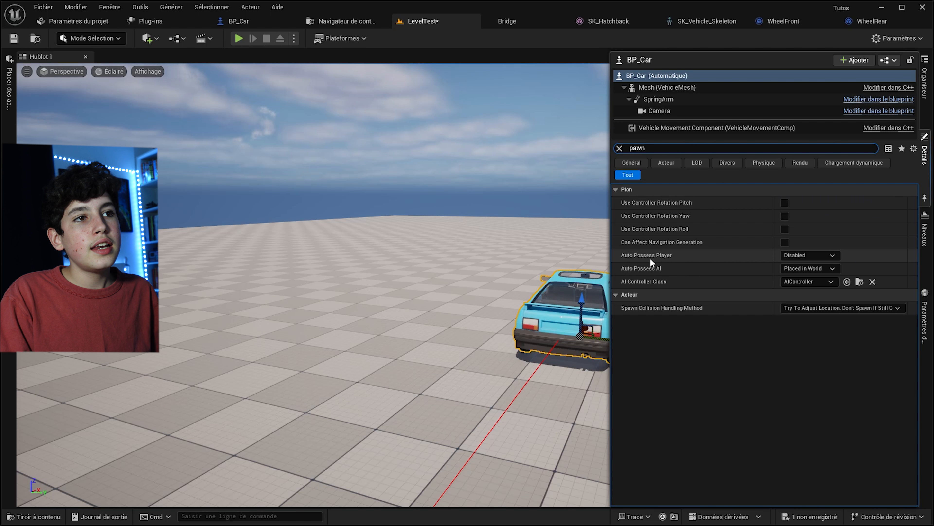
pyautogui.click(787, 258)
pyautogui.click(791, 280)
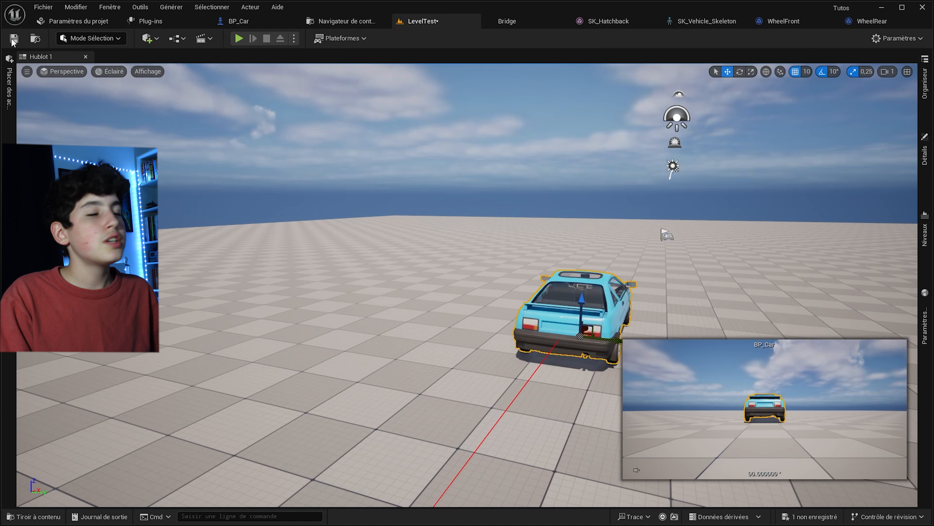
pyautogui.click(14, 38)
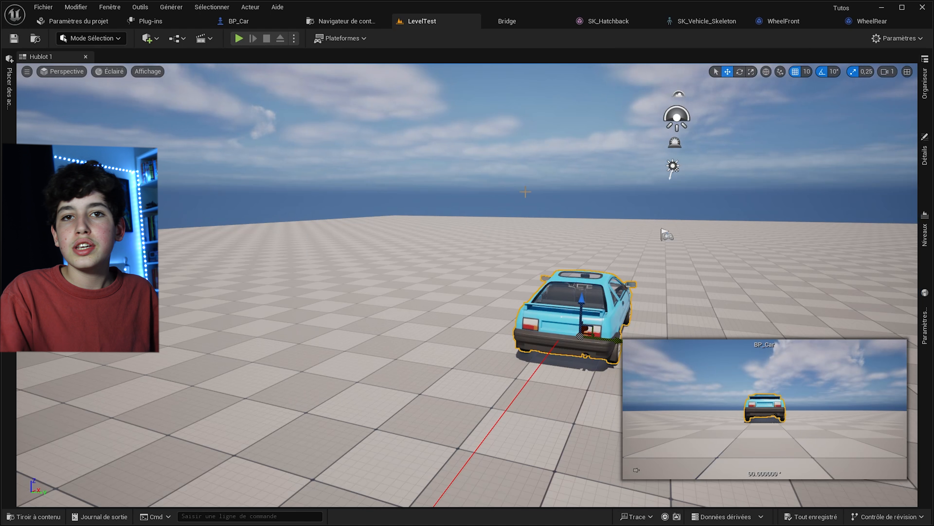
# Step: Play the level to test driving forward, steering both ways and looking around the car, and end the play session
pyautogui.click(239, 42)
pyautogui.press('w')
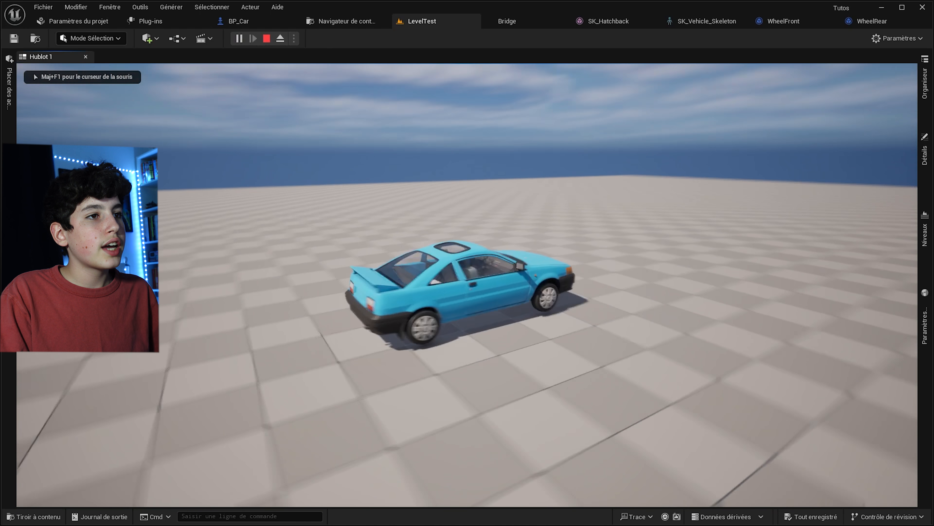
pyautogui.press('a')
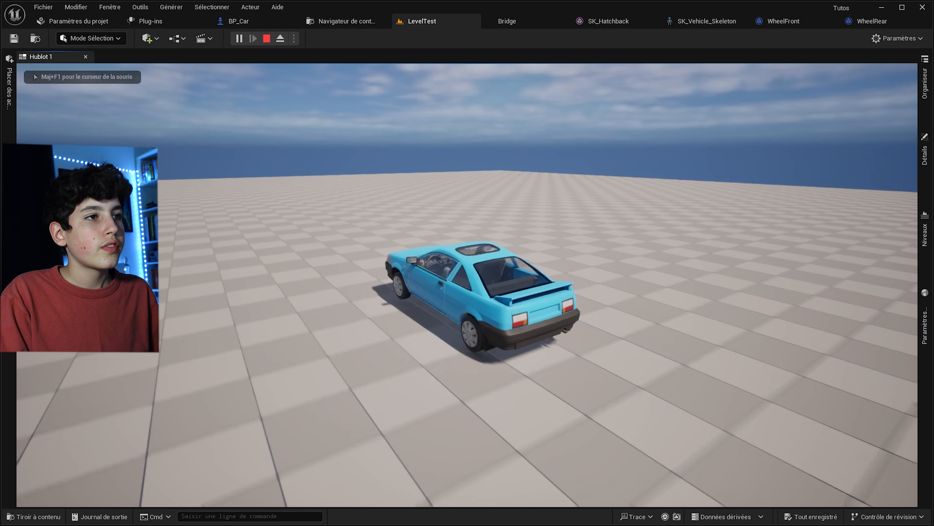
pyautogui.press('d')
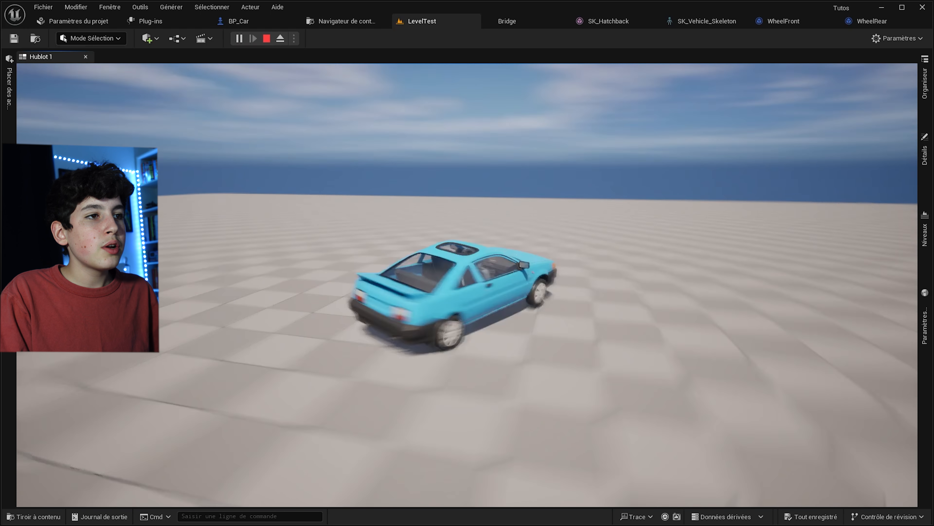
pyautogui.press('a')
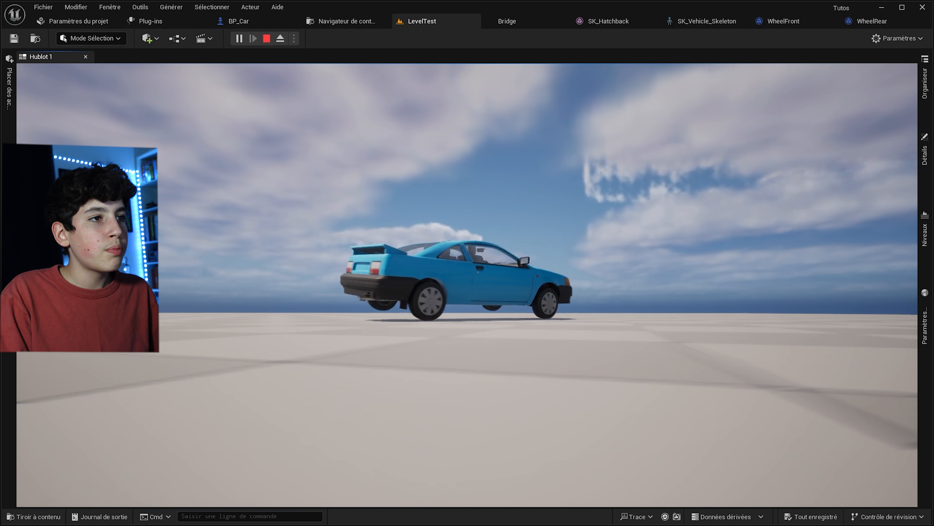
pyautogui.press('a')
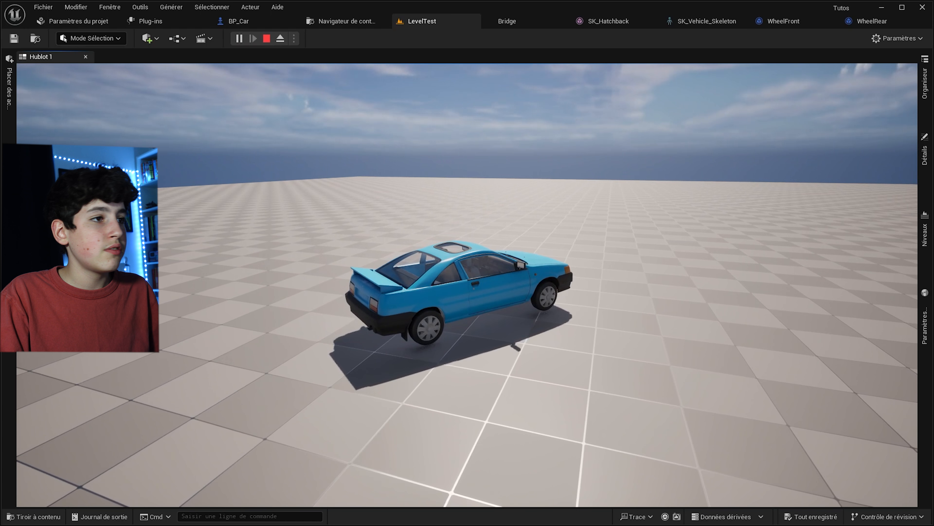
pyautogui.press('Escape')
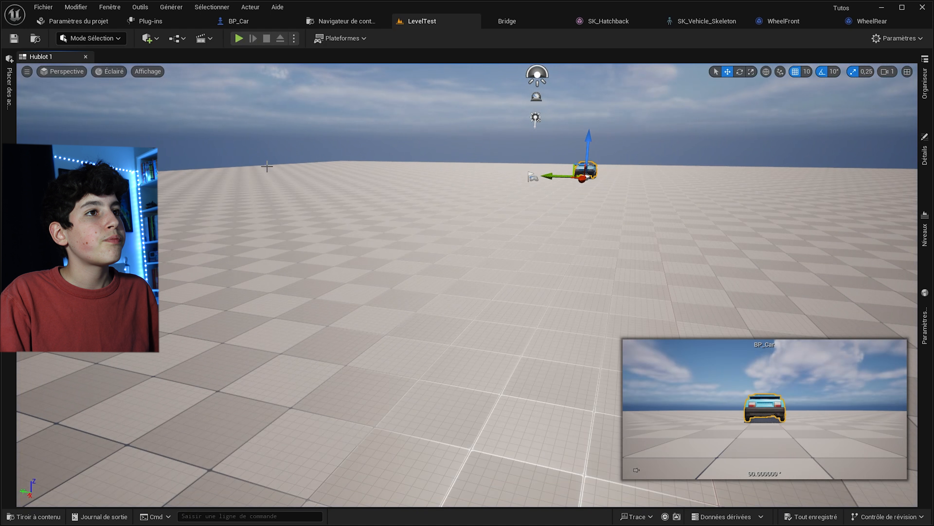
# Step: Change the Wheel Radius in WheelFront, set it to 30 in WheelRear, and compile and save the wheel Blueprint
pyautogui.scroll(-3, 290, 174)
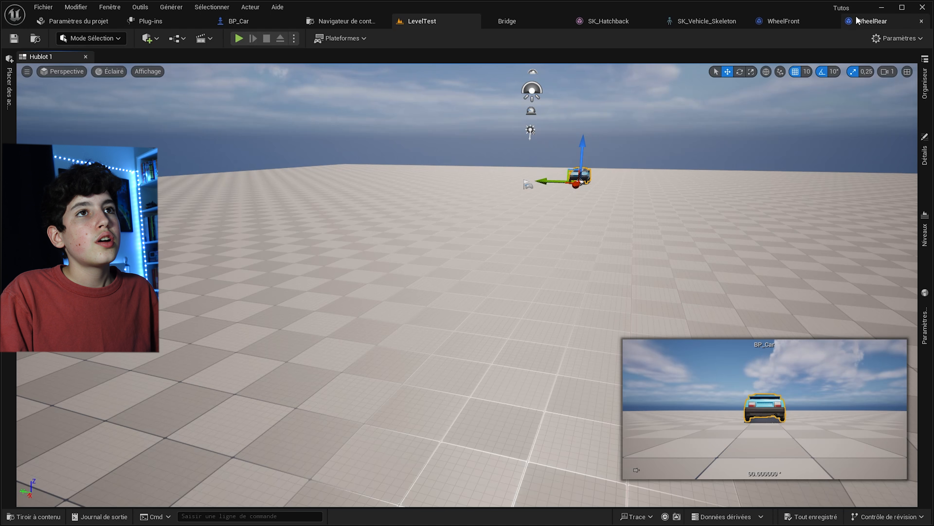
pyautogui.click(790, 25)
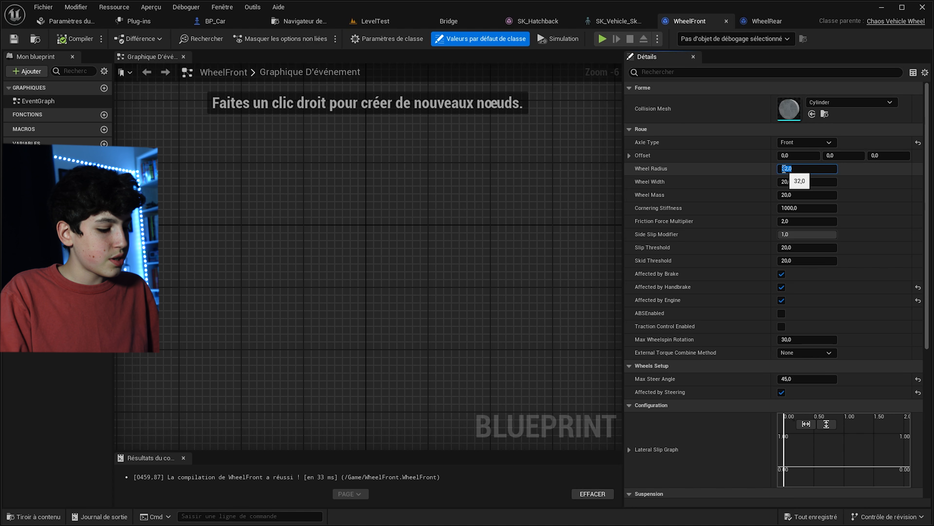
pyautogui.click(767, 21)
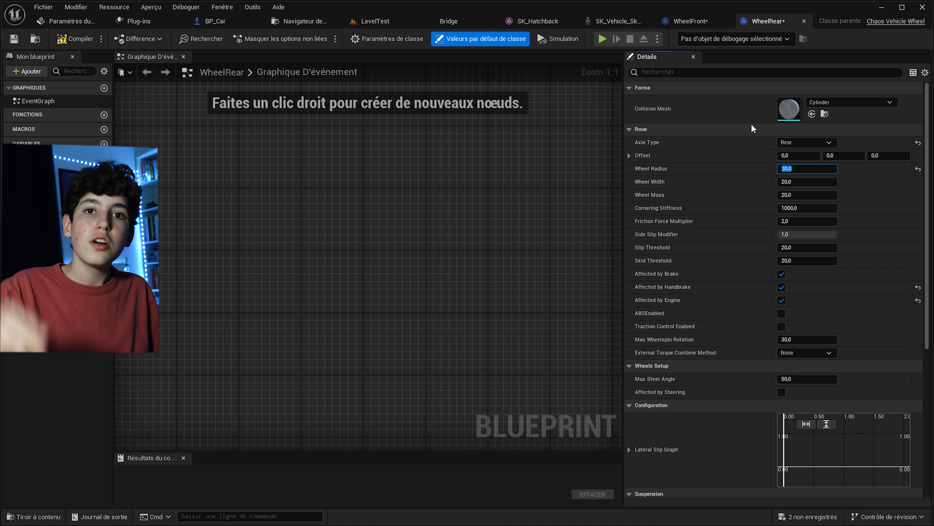
pyautogui.click(70, 39)
pyautogui.click(15, 39)
# Step: Create an Animation Blueprint for SK_Vehicle_Skeleton in the project's Content folder and name it CarAnimBP
pyautogui.click(370, 21)
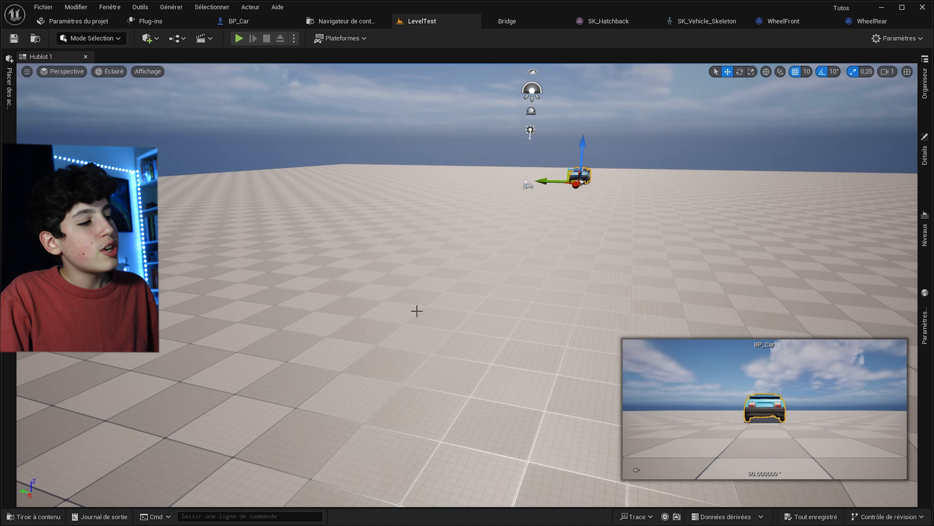
pyautogui.click(14, 519)
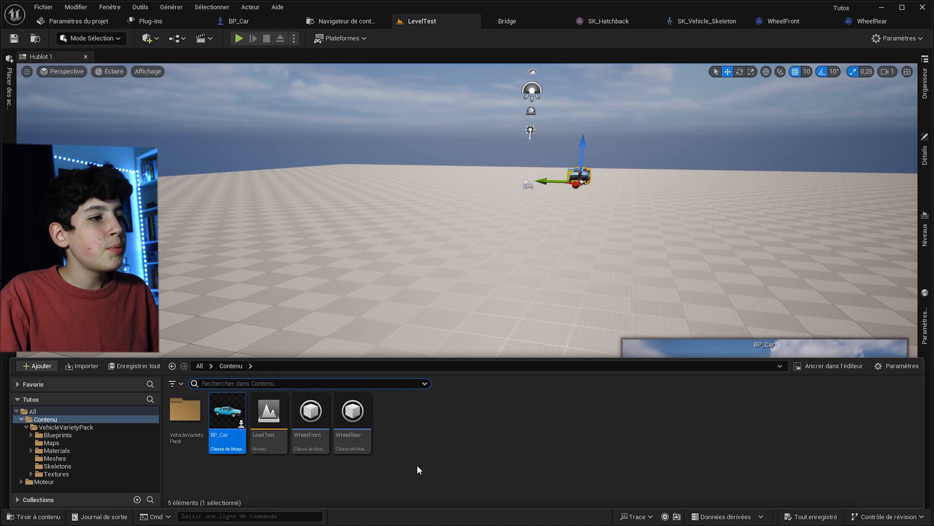
pyautogui.rightClick(411, 442)
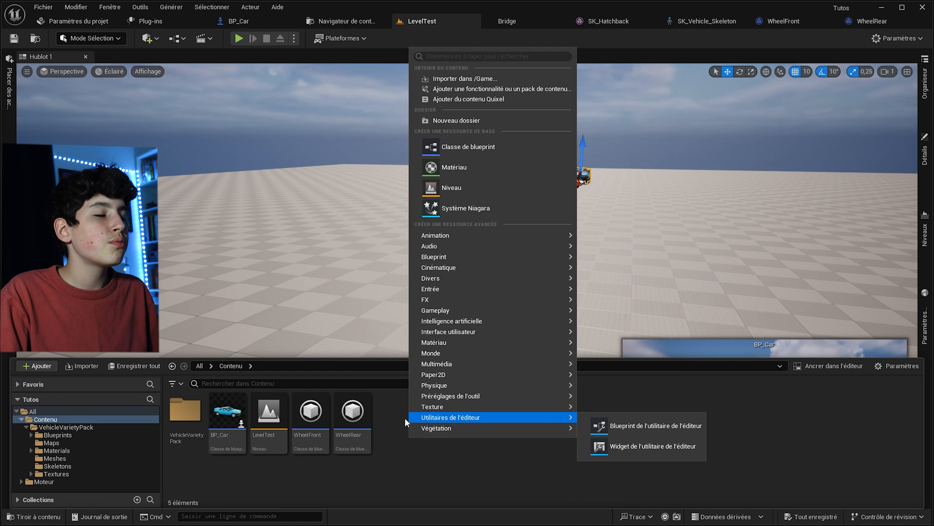
pyautogui.moveTo(475, 238)
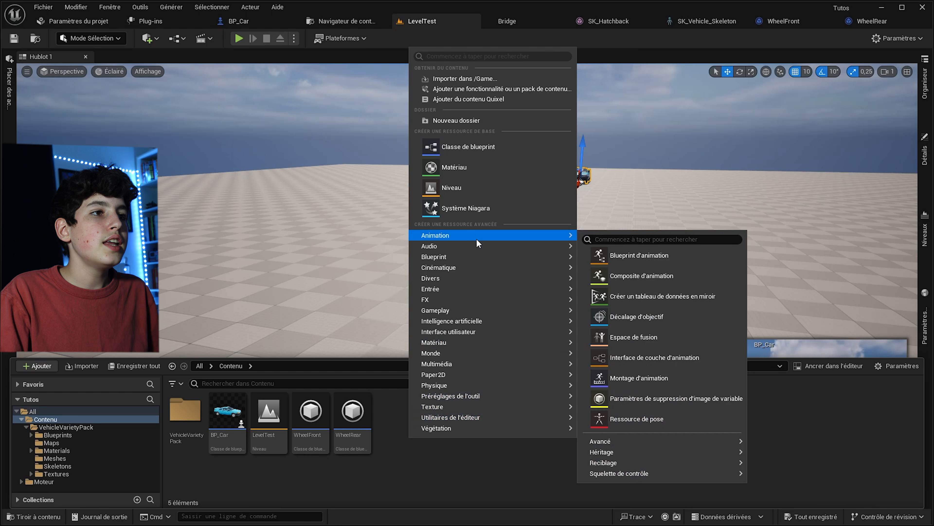
pyautogui.click(639, 255)
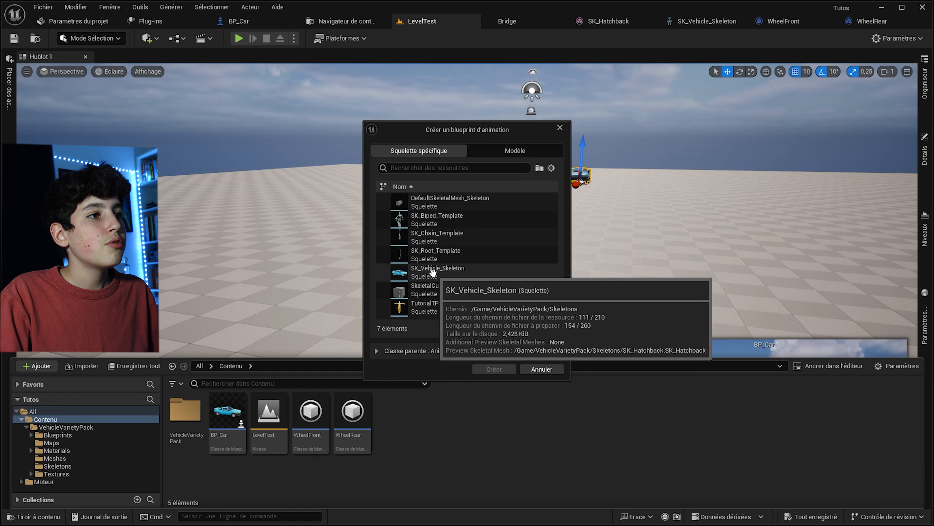
pyautogui.click(441, 272)
pyautogui.click(491, 368)
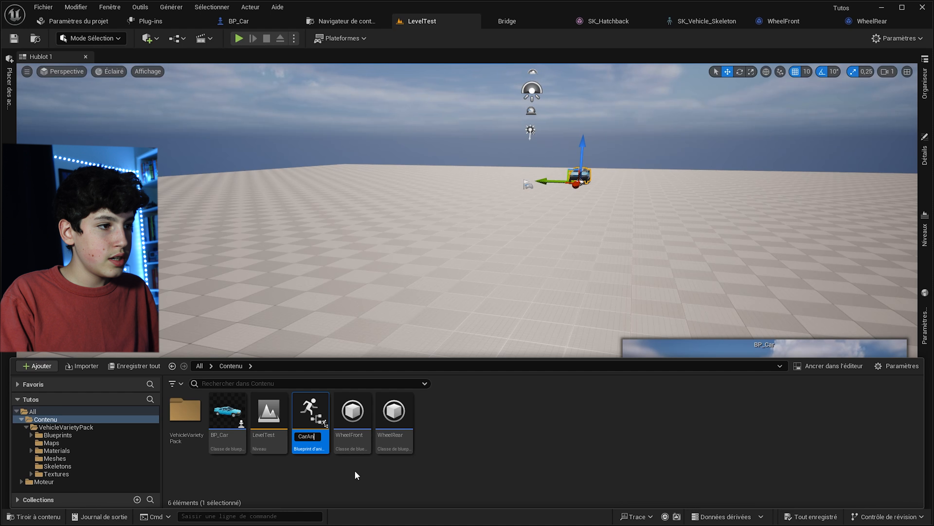
pyautogui.write('CarAnimBP')
pyautogui.press('Return')
# Step: Open CarAnimBP and change its parent class to VehicleAnimationInstance
pyautogui.doubleClick(310, 412)
pyautogui.moveTo(405, 216); pyautogui.dragTo(508, 254, button='right')
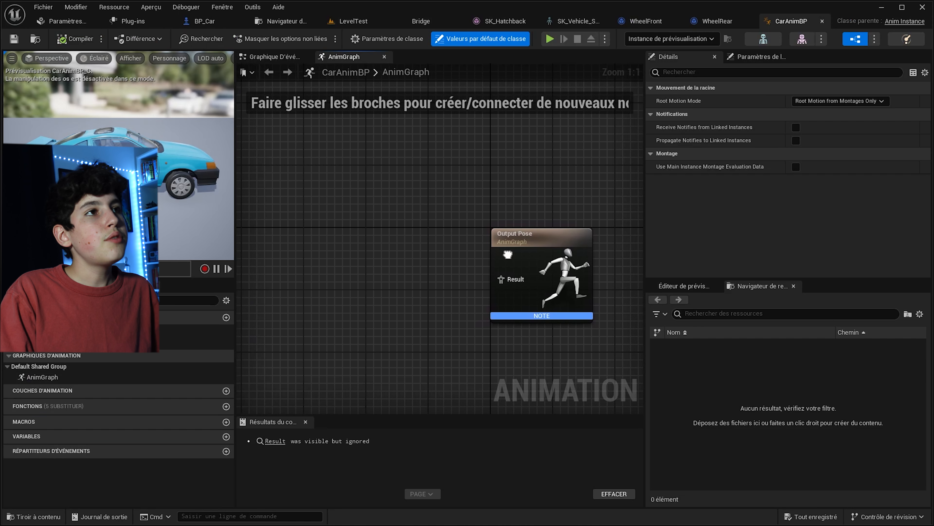
pyautogui.click(386, 42)
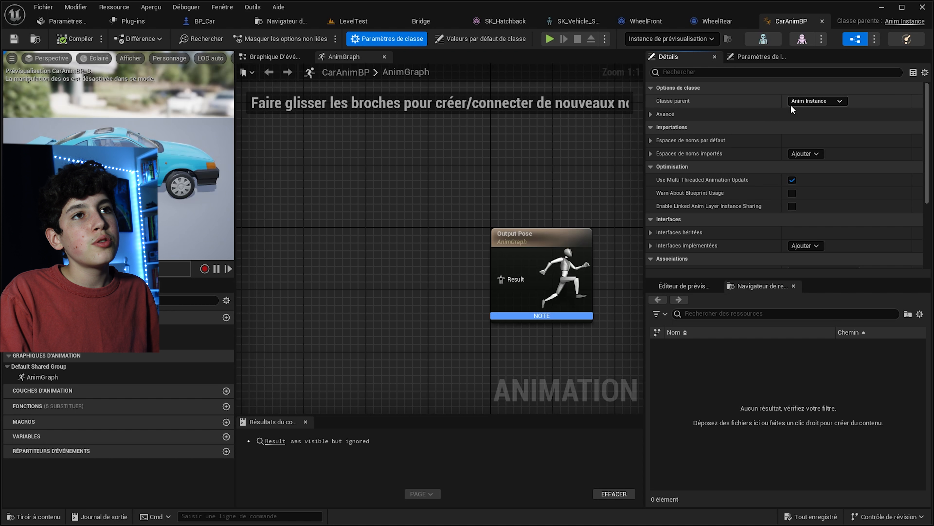
pyautogui.click(803, 102)
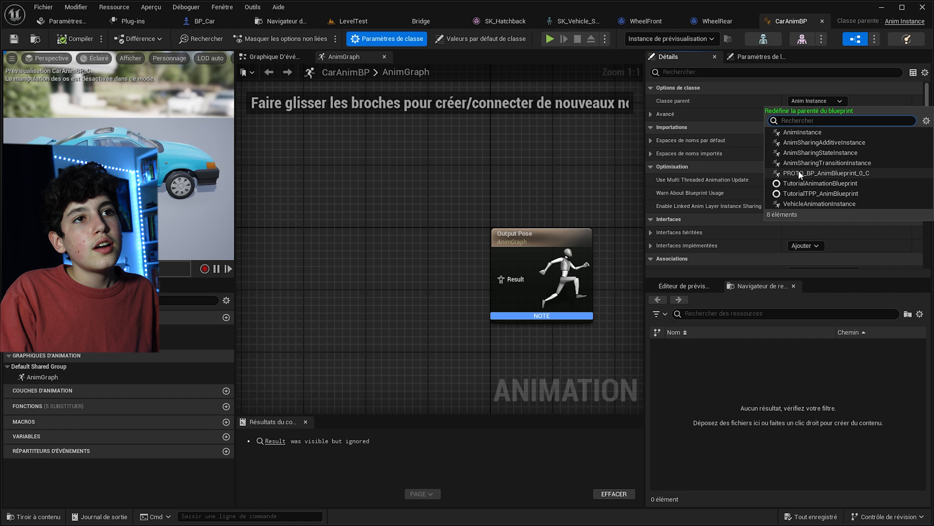
pyautogui.click(839, 204)
# Step: Add a Wheel Controller for WheeledVehicle node to the AnimGraph and connect its pose output to the Output Pose's Result
pyautogui.moveTo(489, 217); pyautogui.dragTo(538, 188, button='right')
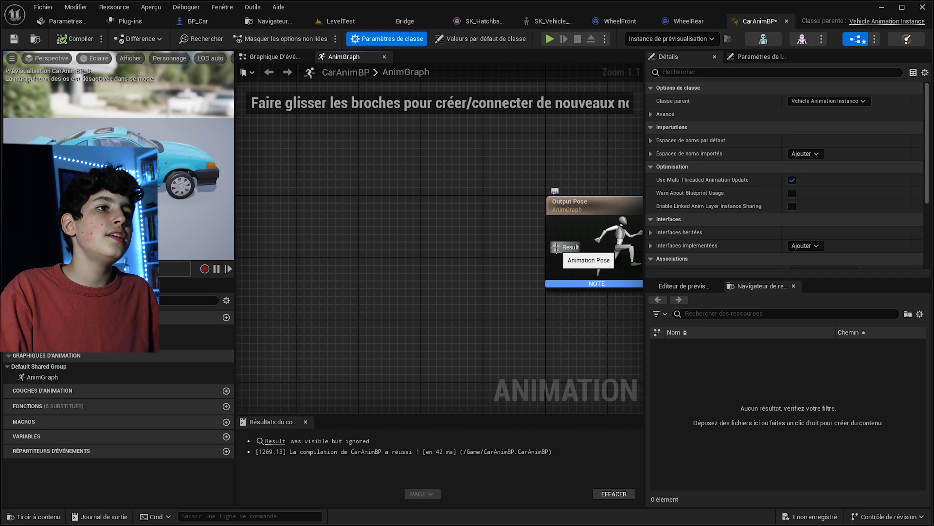
pyautogui.moveTo(429, 234); pyautogui.dragTo(434, 239, button='right')
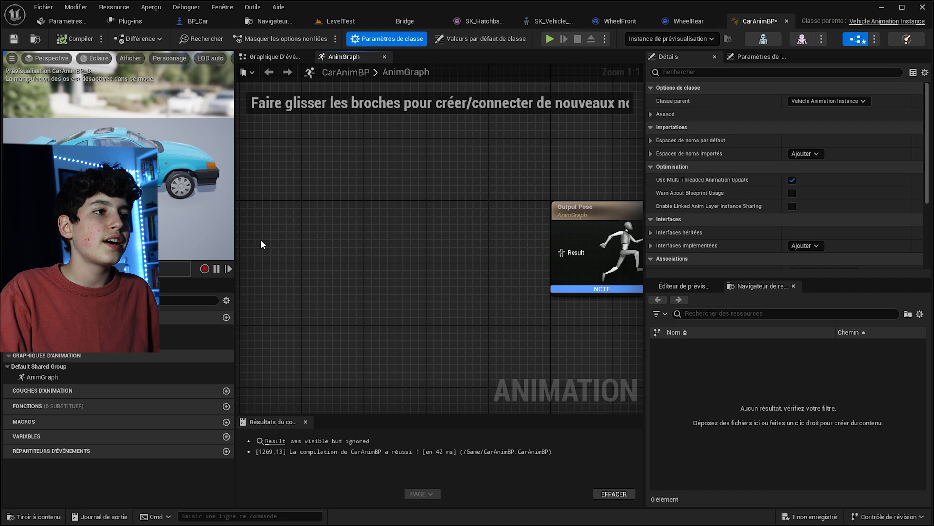
pyautogui.rightClick(382, 237)
pyautogui.write('wheel')
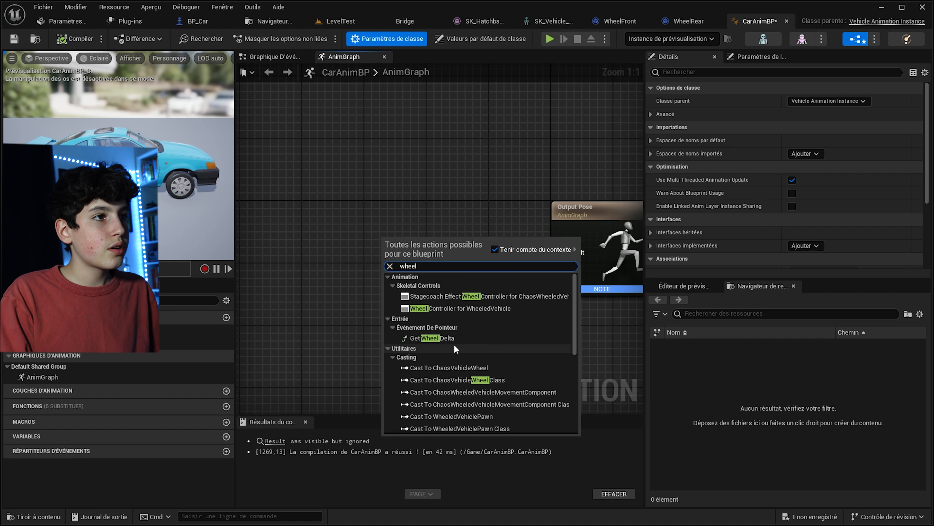
pyautogui.write(' contro')
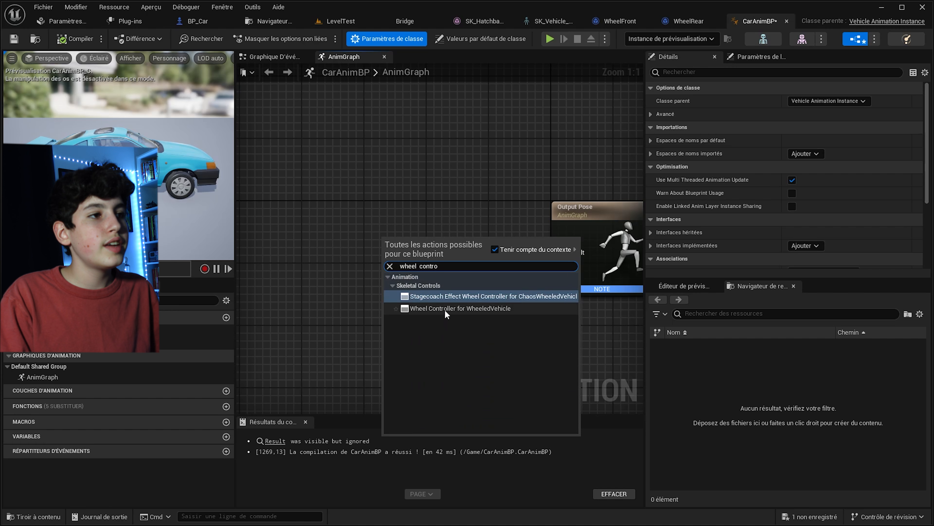
pyautogui.click(474, 310)
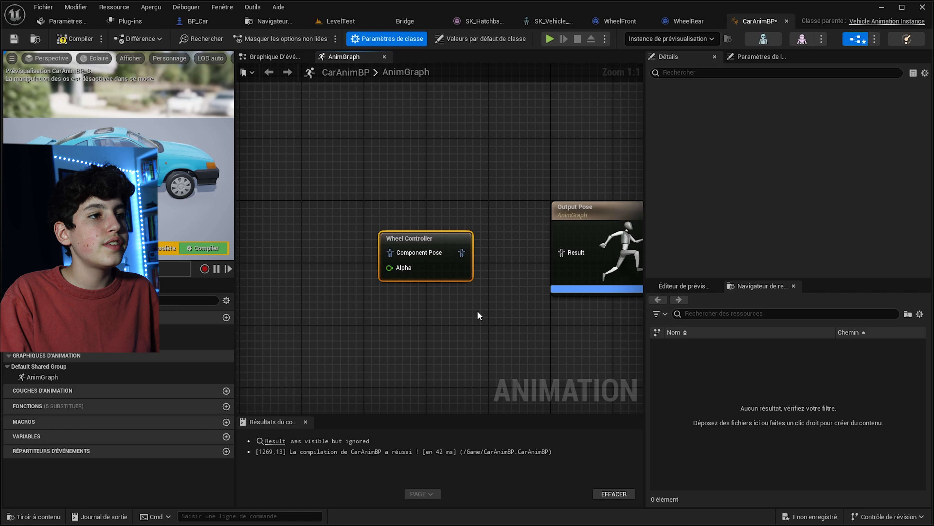
pyautogui.moveTo(462, 252); pyautogui.dragTo(588, 252)
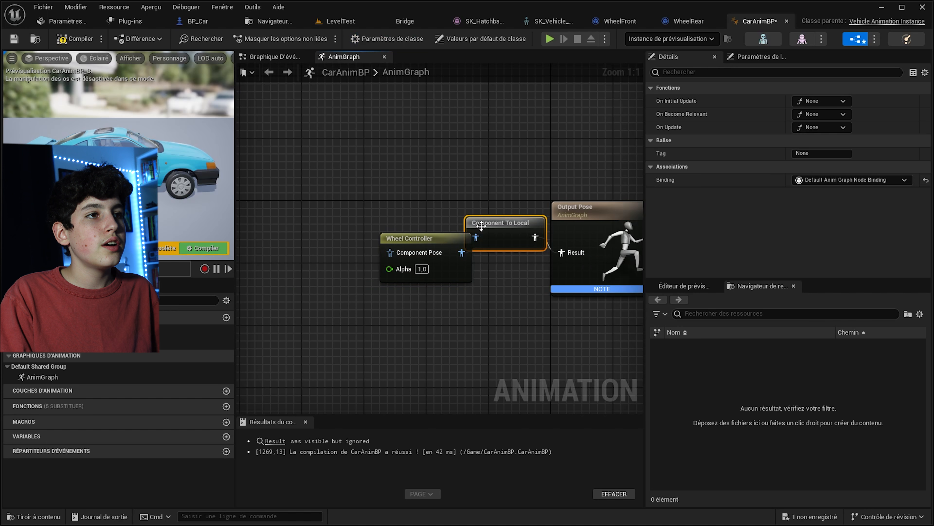
# Step: Add a Mesh Space Ref Pose node feeding the Wheel Controller's Component Pose, then compile and save CarAnimBP
pyautogui.moveTo(465, 213); pyautogui.dragTo(460, 259)
pyautogui.moveTo(351, 253); pyautogui.dragTo(565, 274, button='right')
pyautogui.moveTo(565, 273); pyautogui.dragTo(474, 268)
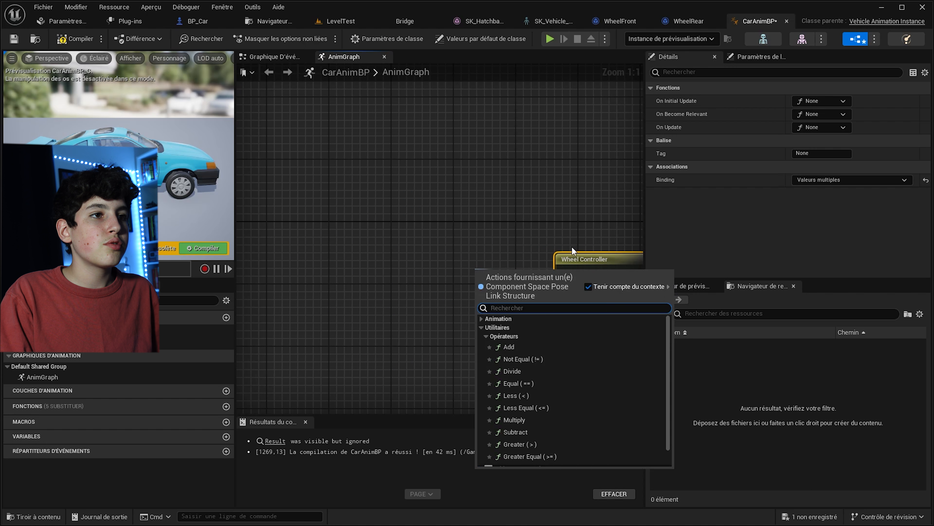
pyautogui.click(571, 246)
pyautogui.moveTo(566, 273); pyautogui.dragTo(459, 276)
pyautogui.write('pose')
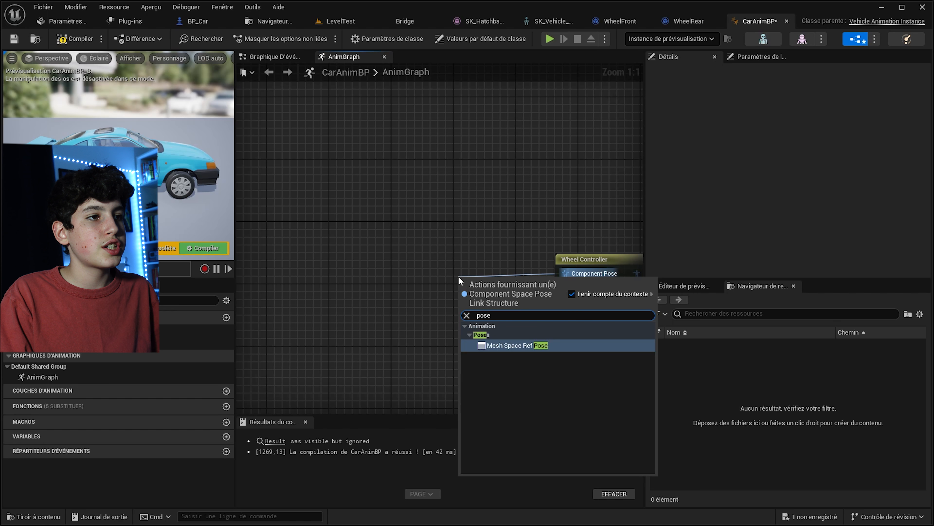
pyautogui.press('BackSpace')
pyautogui.write('e')
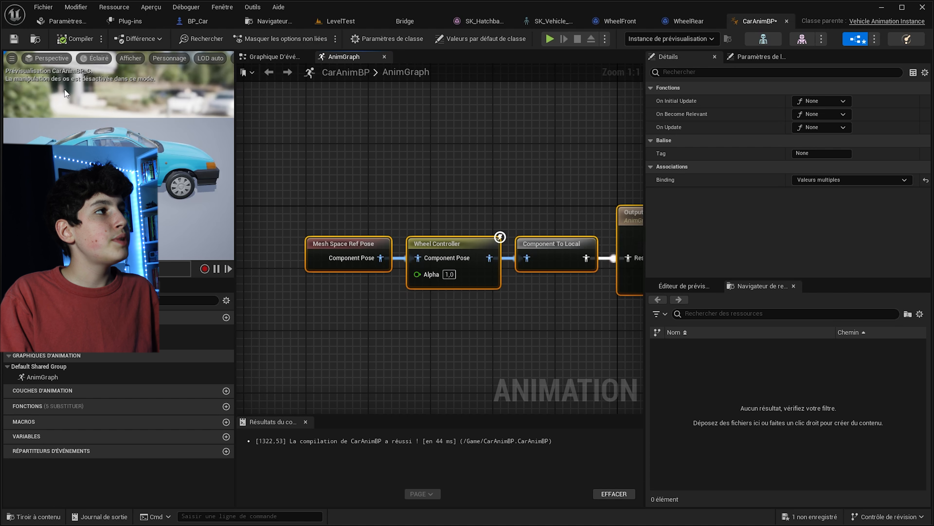
pyautogui.click(14, 38)
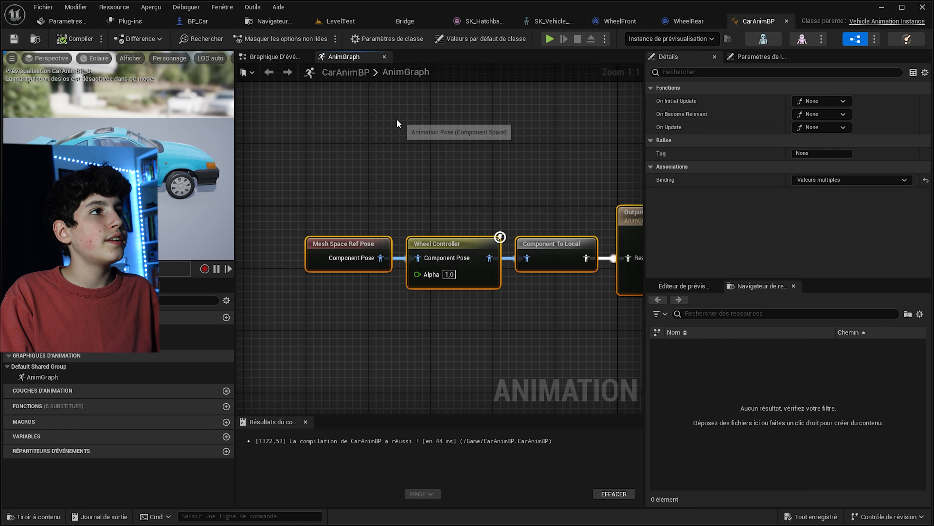
# Step: In BP_Car, set the Mesh component's Anim Class to CarAnimBP, then compile and save the Blueprint
pyautogui.click(198, 22)
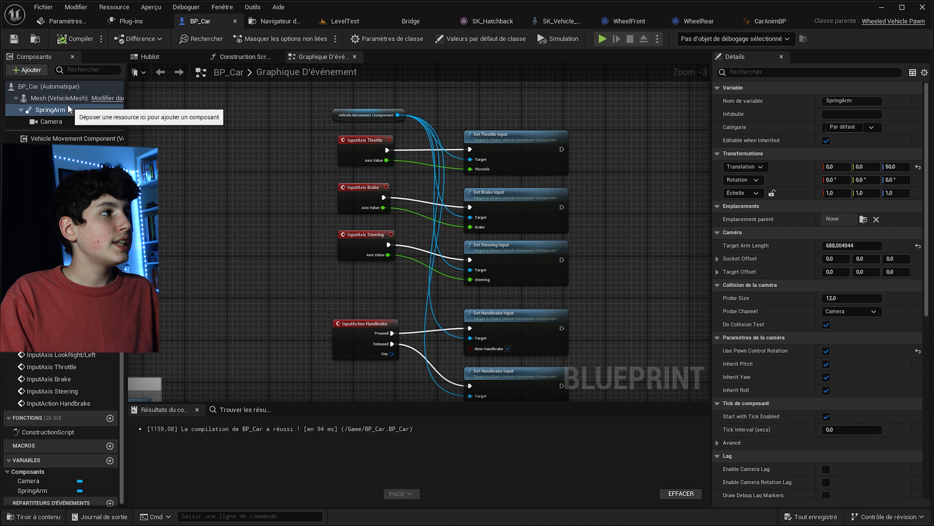
pyautogui.click(59, 98)
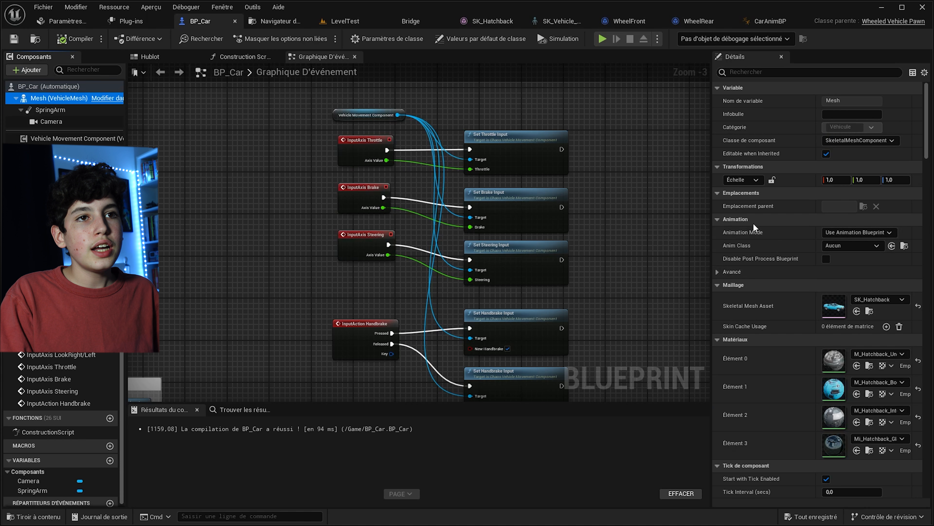
pyautogui.click(834, 246)
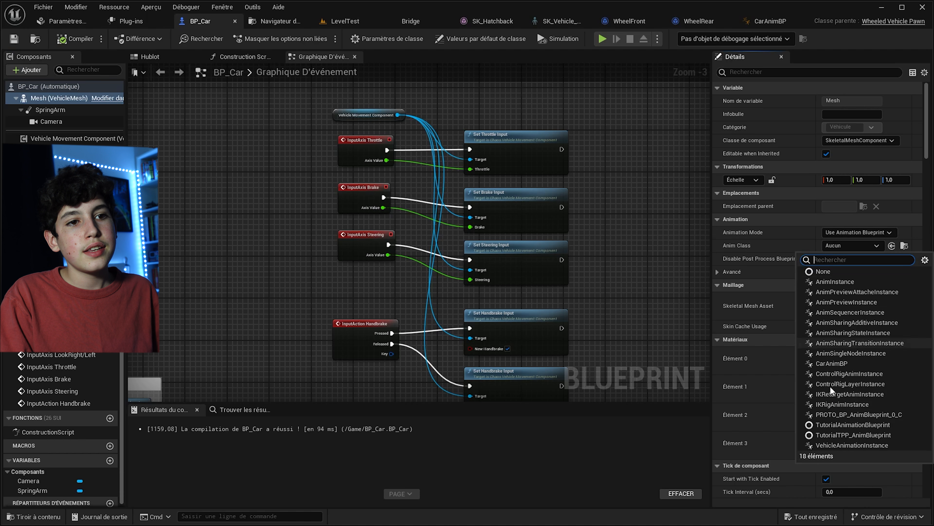
pyautogui.click(832, 363)
pyautogui.click(69, 40)
pyautogui.click(14, 38)
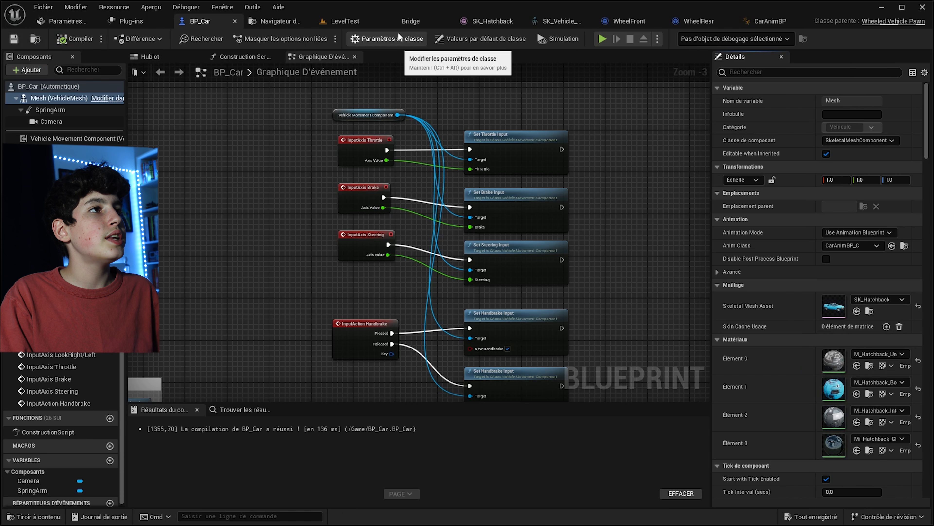
# Step: Play LevelTest, drive the car forward while steering left and right to check the wheel animation, and stop the session
pyautogui.click(338, 21)
pyautogui.click(239, 38)
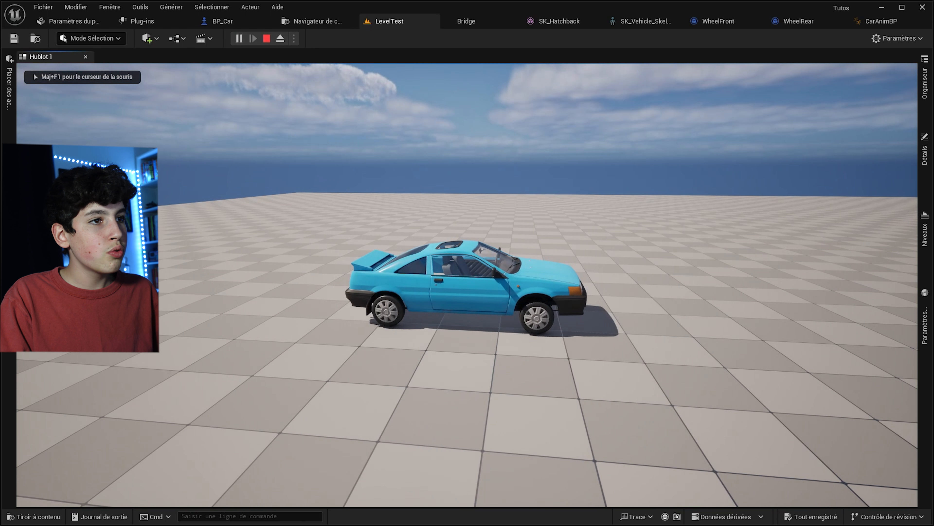
pyautogui.press('z')
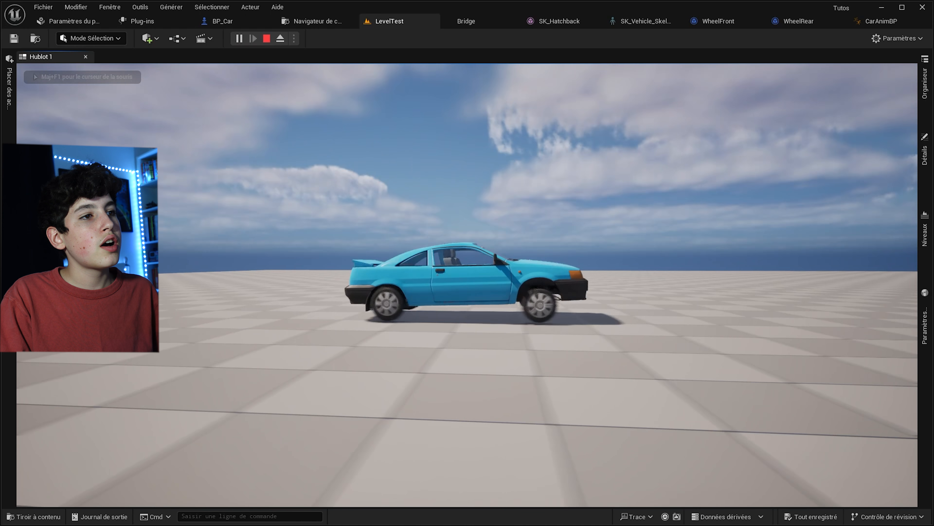
pyautogui.press('q')
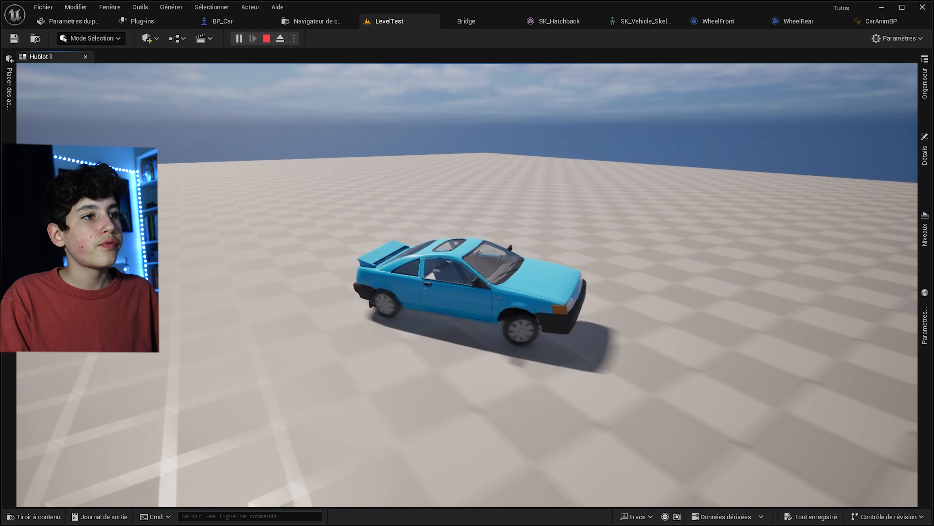
pyautogui.press('d')
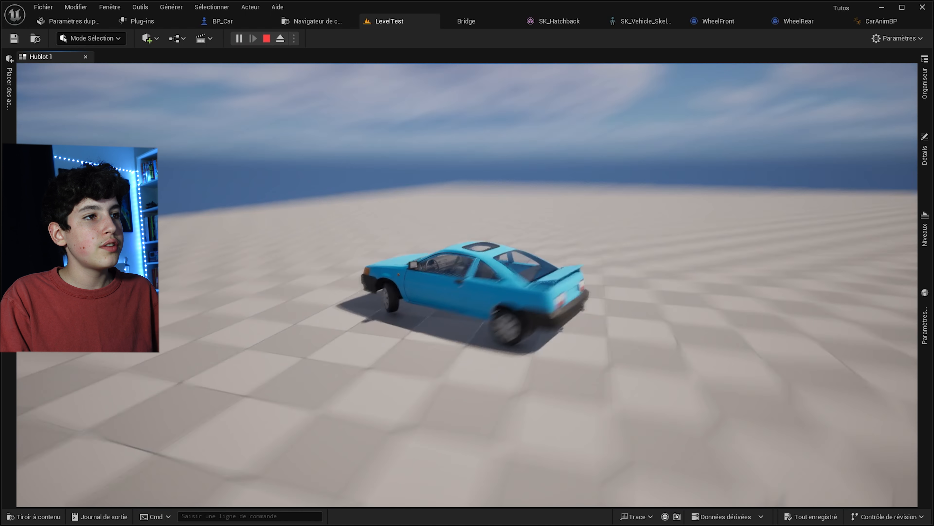
pyautogui.press('q')
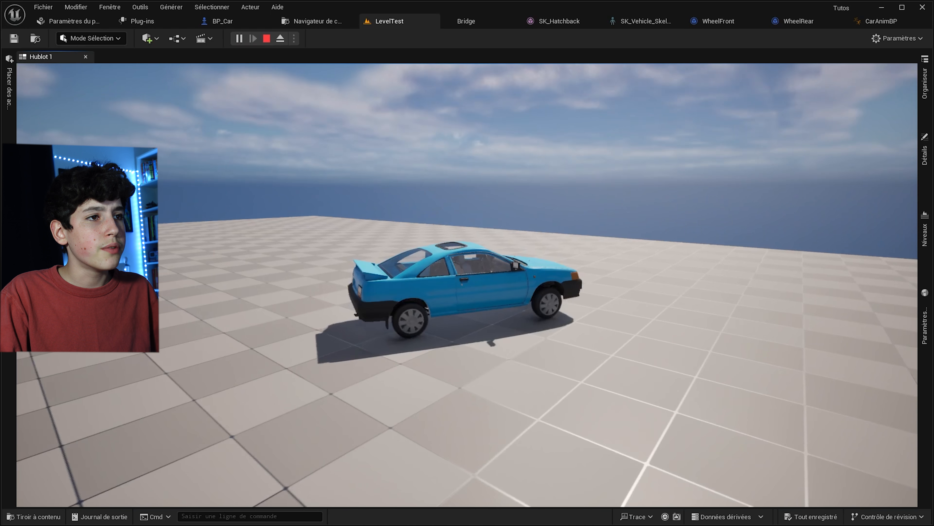
pyautogui.press('Escape')
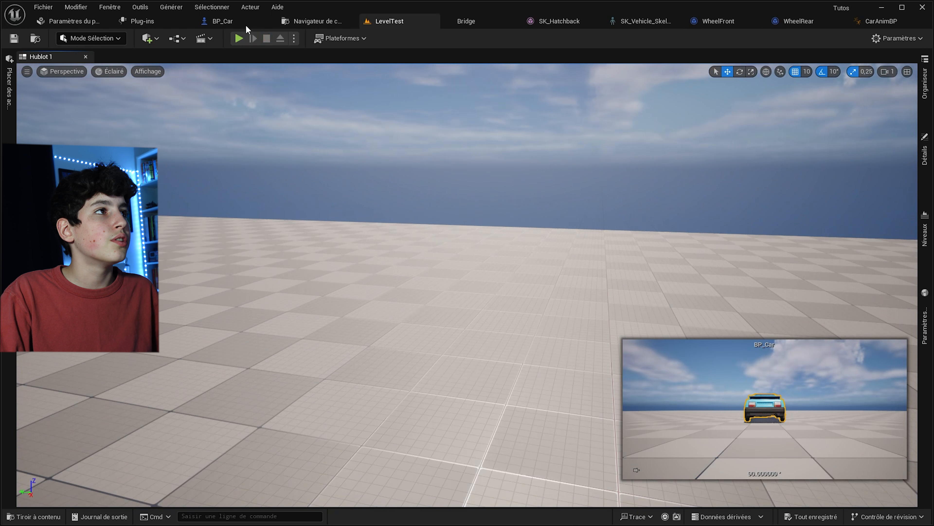
# Step: Run LevelTest once more and steer the car left and right to recheck the wheel movement
pyautogui.click(239, 38)
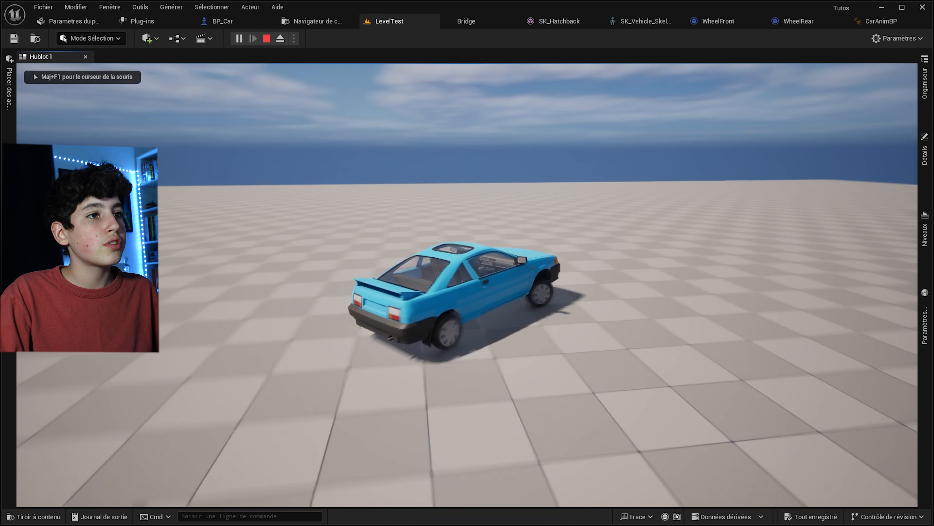
pyautogui.press('q')
pyautogui.press('d')
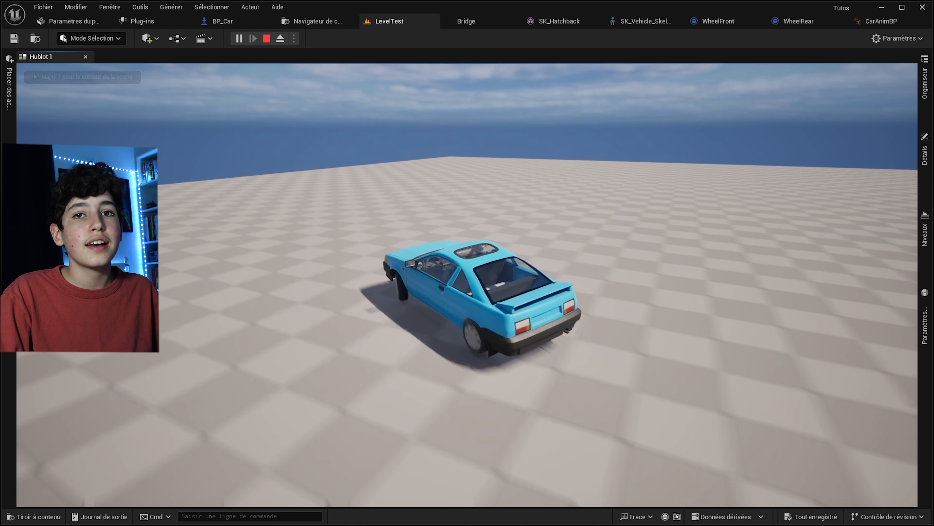